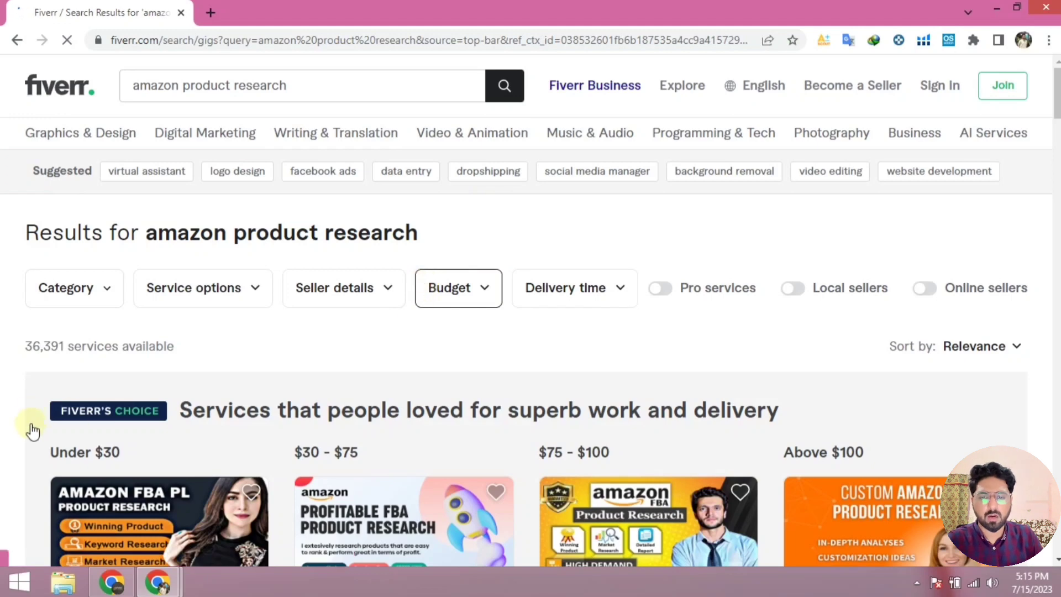
Search for the suggested term "amazon private label product research" and check how many services are available for it
left_click_drag(21, 346, 194, 343)
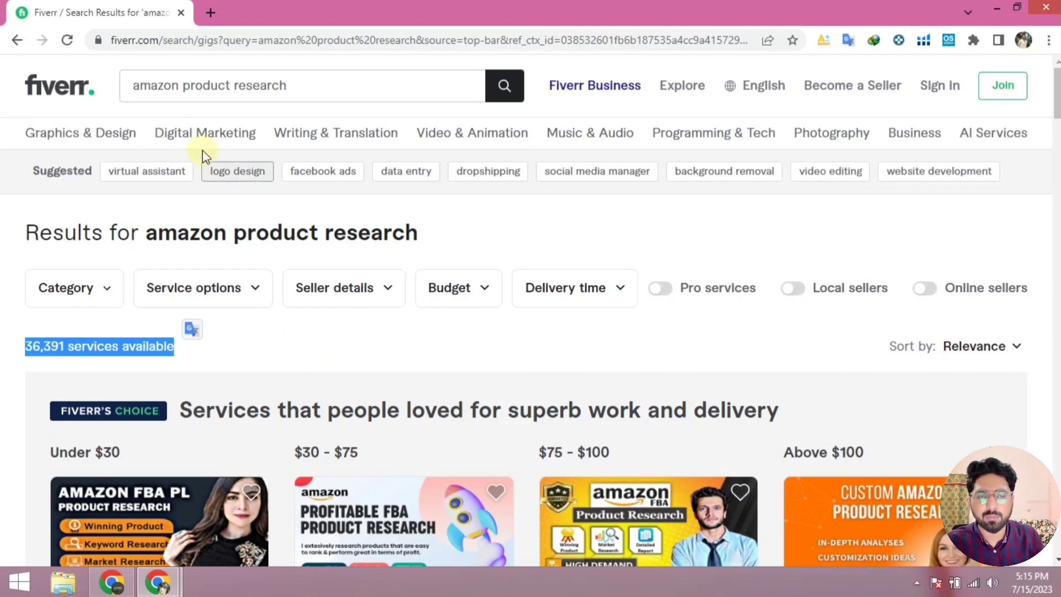
left_click(138, 88)
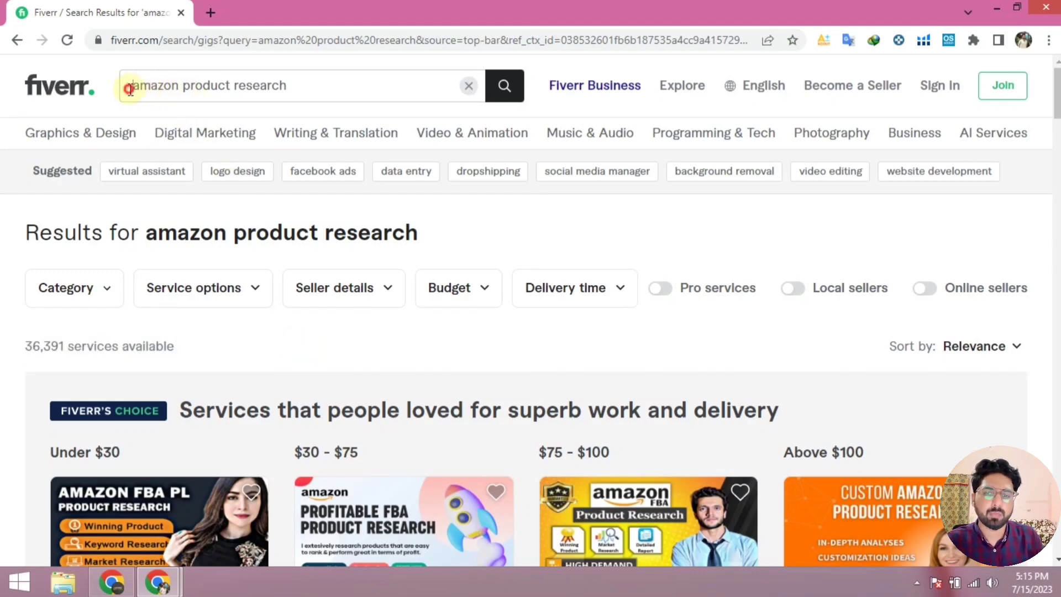
type("_")
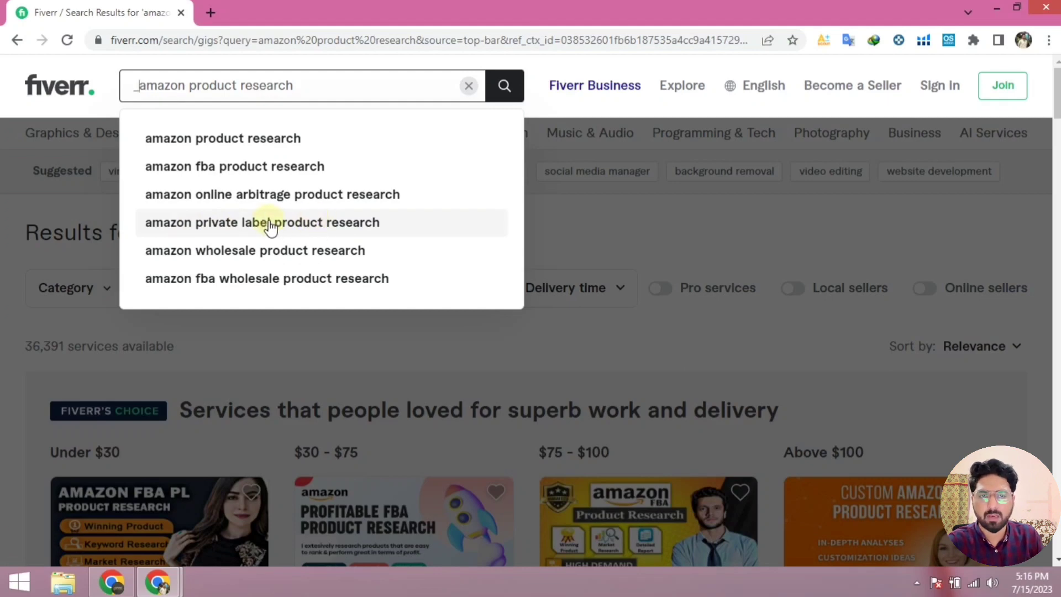
left_click(340, 223)
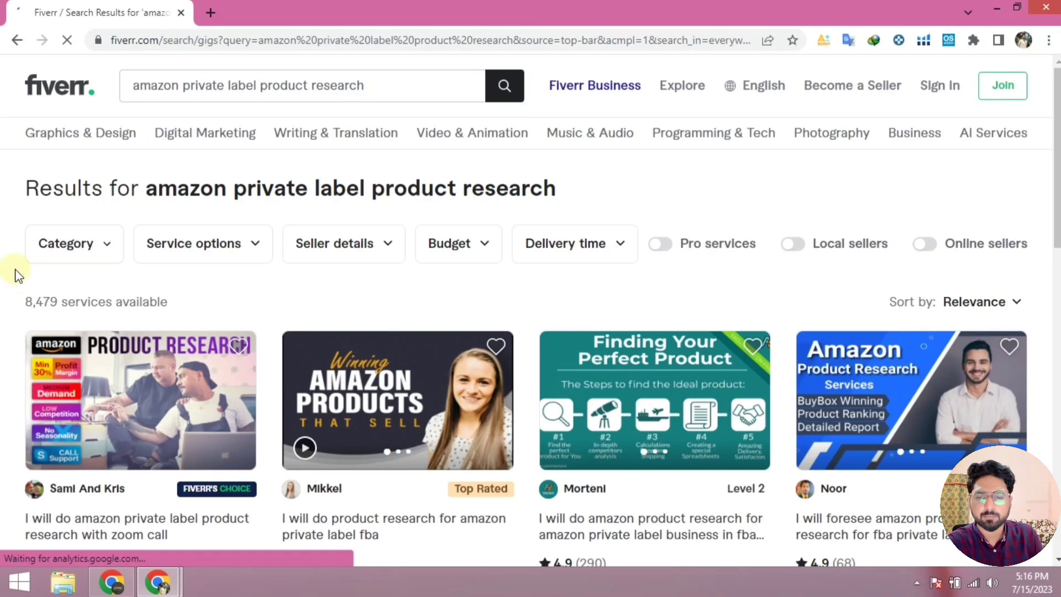
left_click_drag(19, 302, 130, 301)
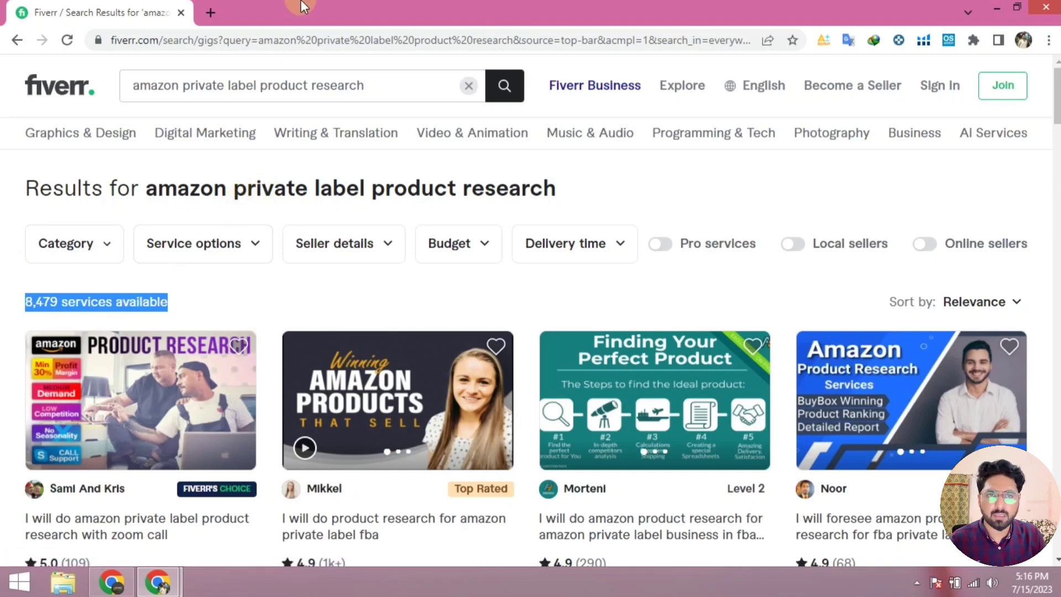
Open the keyword.io keyword research site in a new browser tab
left_click(211, 12)
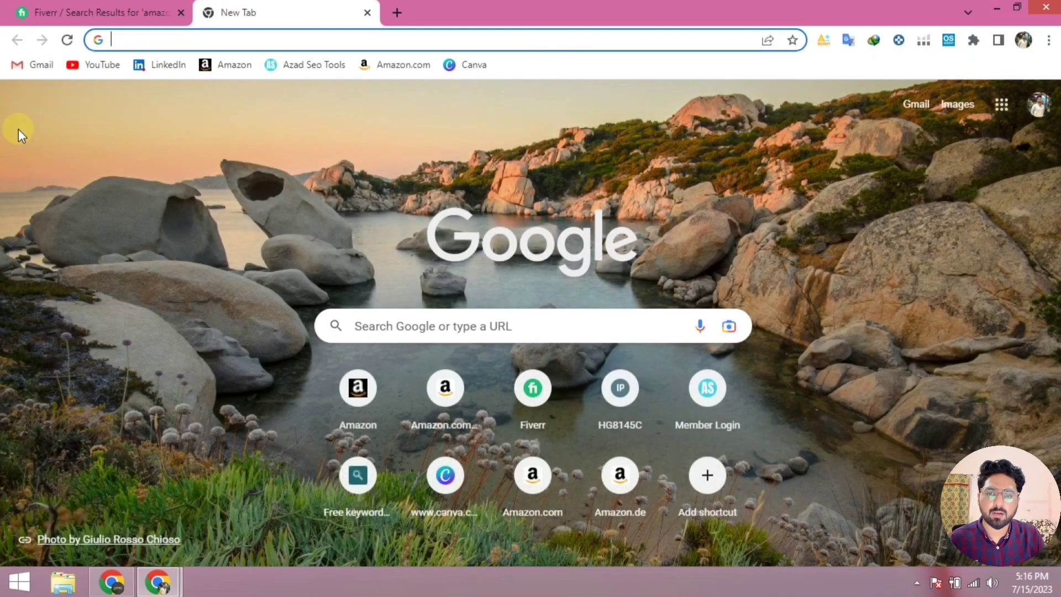
type("kwy")
key("BackSpace")
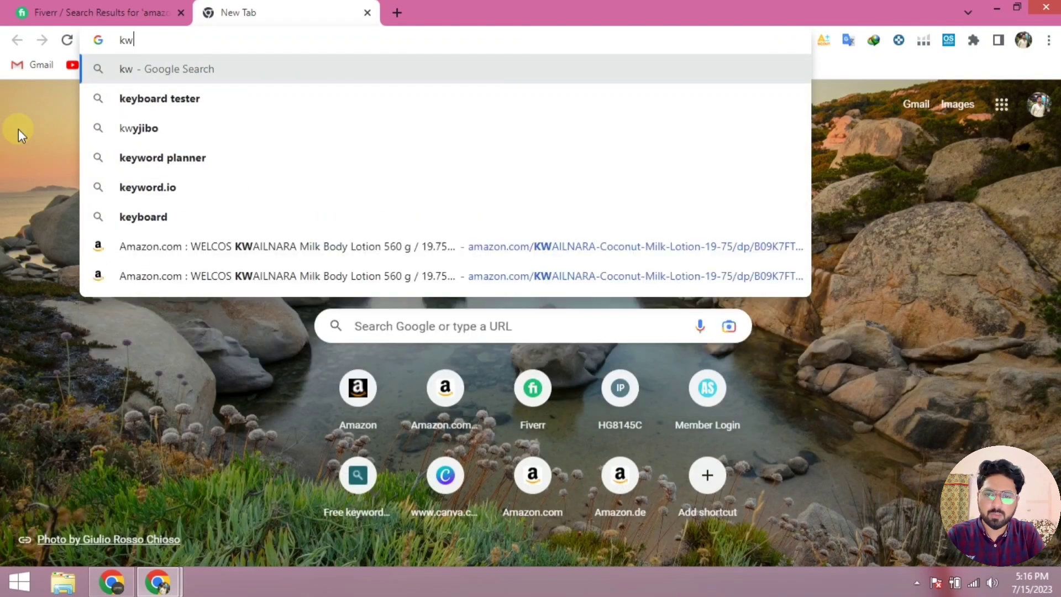
key("BackSpace")
type("ey")
key("Return")
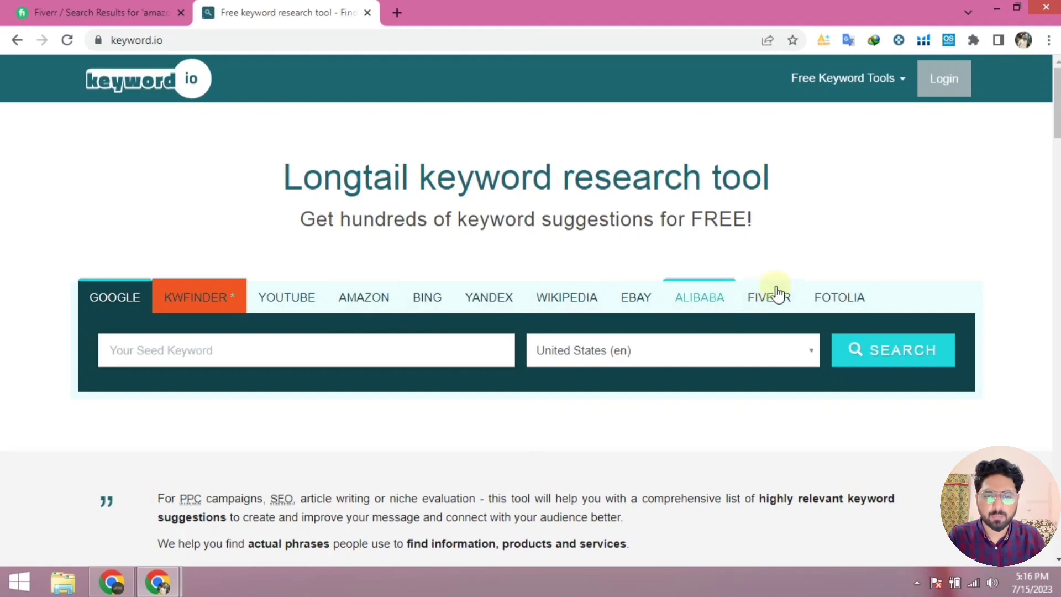
Look up Fiverr keyword suggestions for "amazon product research" and examine the suggested keywords
left_click(774, 293)
left_click(142, 358)
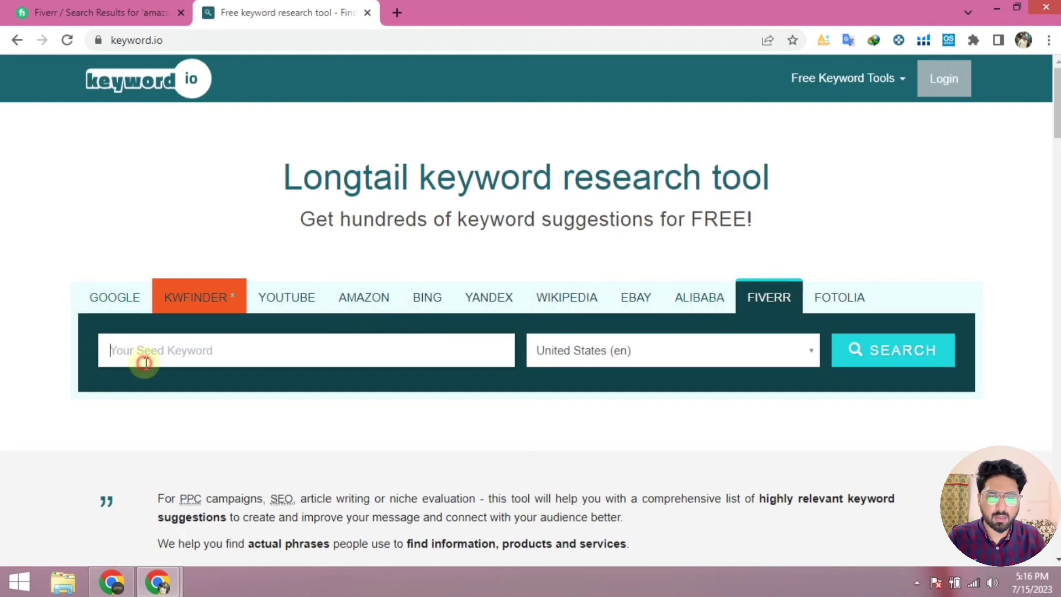
scroll(2, 307, "down", 2)
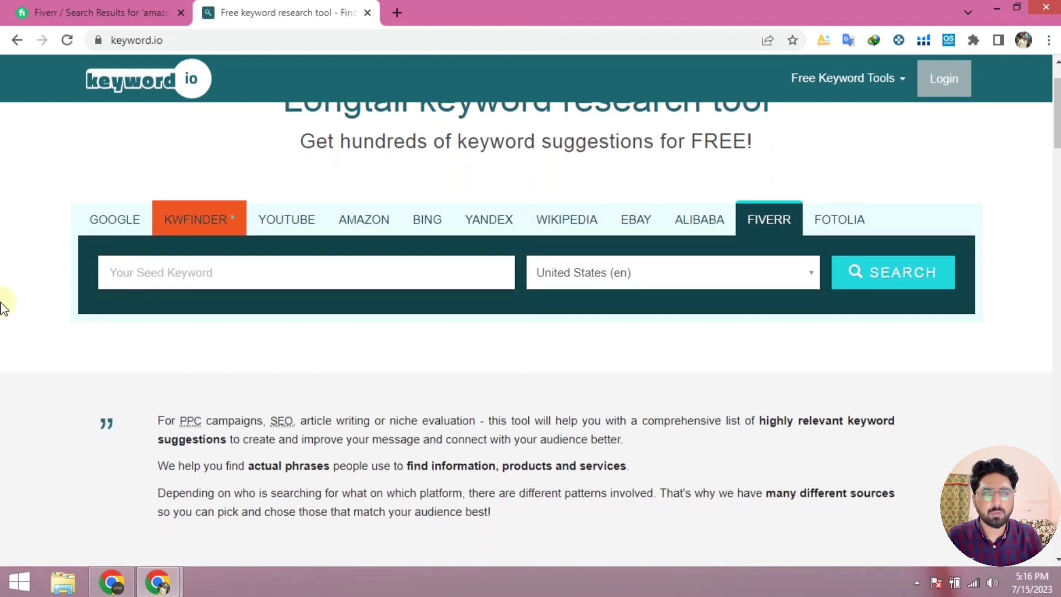
type("amazon product rese")
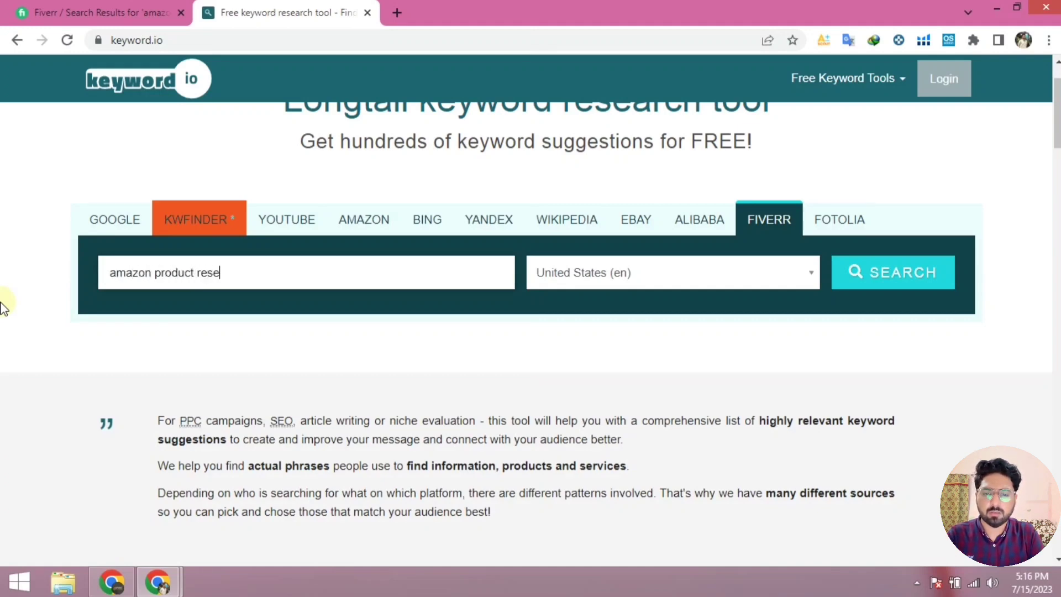
type("arch")
key("Return")
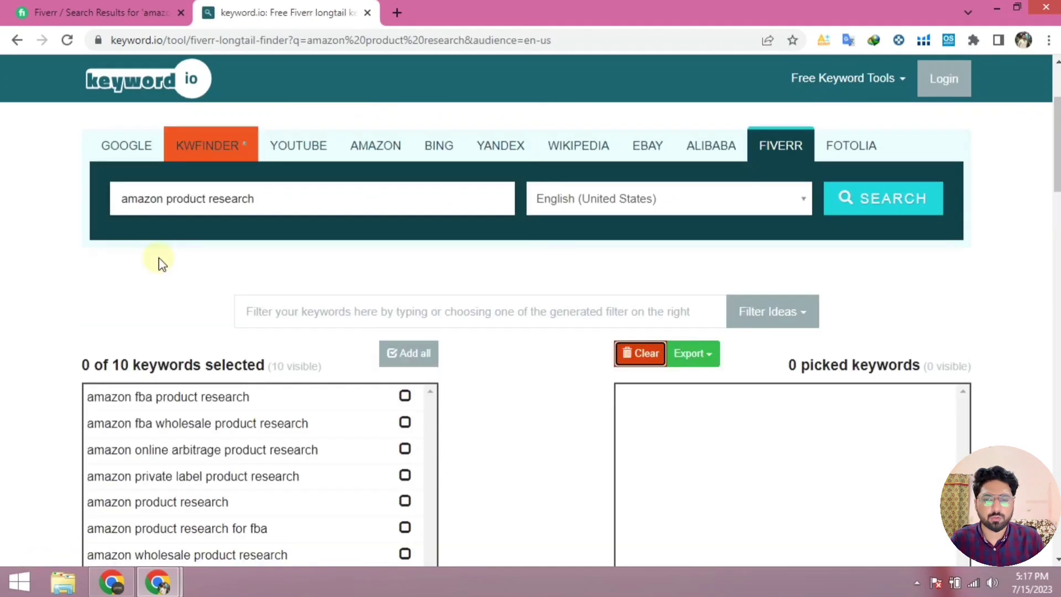
scroll(158, 258, "down", 3)
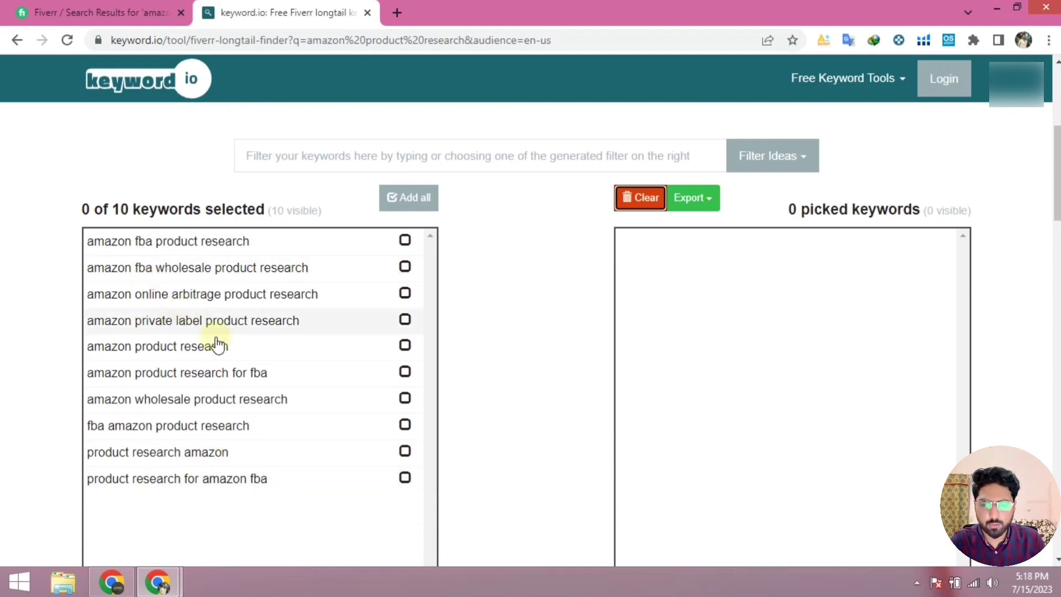
Copy "amazon private label product research" from the Fiverr search and complete the gig title as "I will do amazon private label product research for fba"
left_click(108, 13)
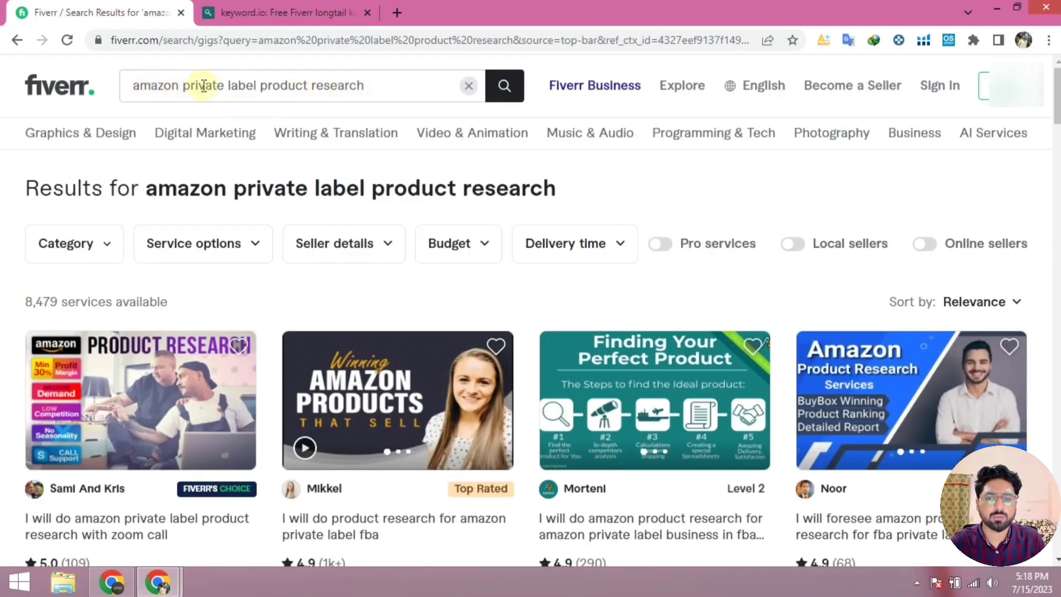
left_click_drag(386, 84, 104, 87)
key("ctrl+c")
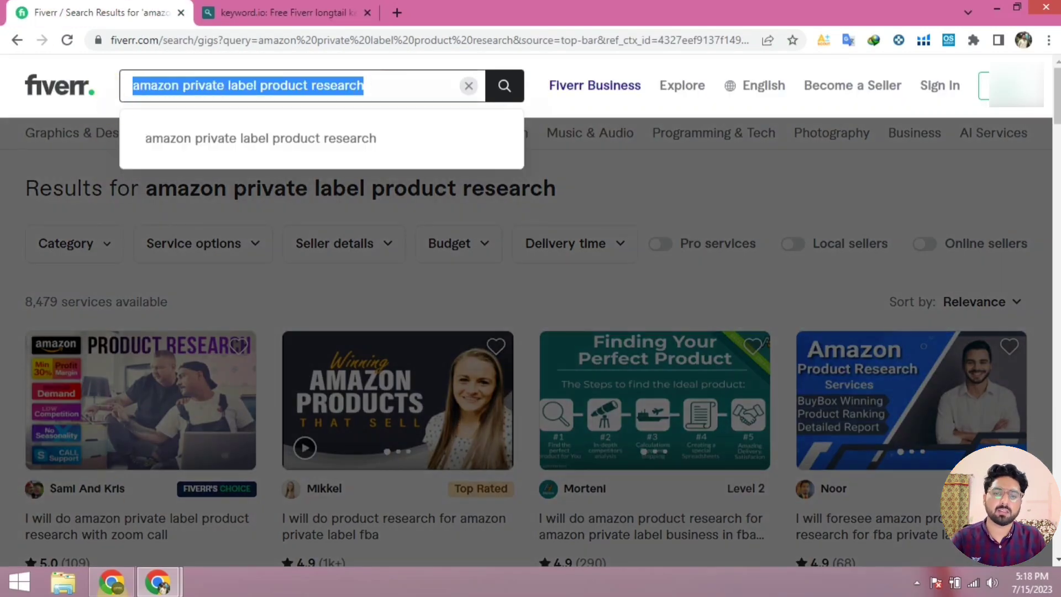
left_click(111, 581)
left_click(427, 266)
type("do")
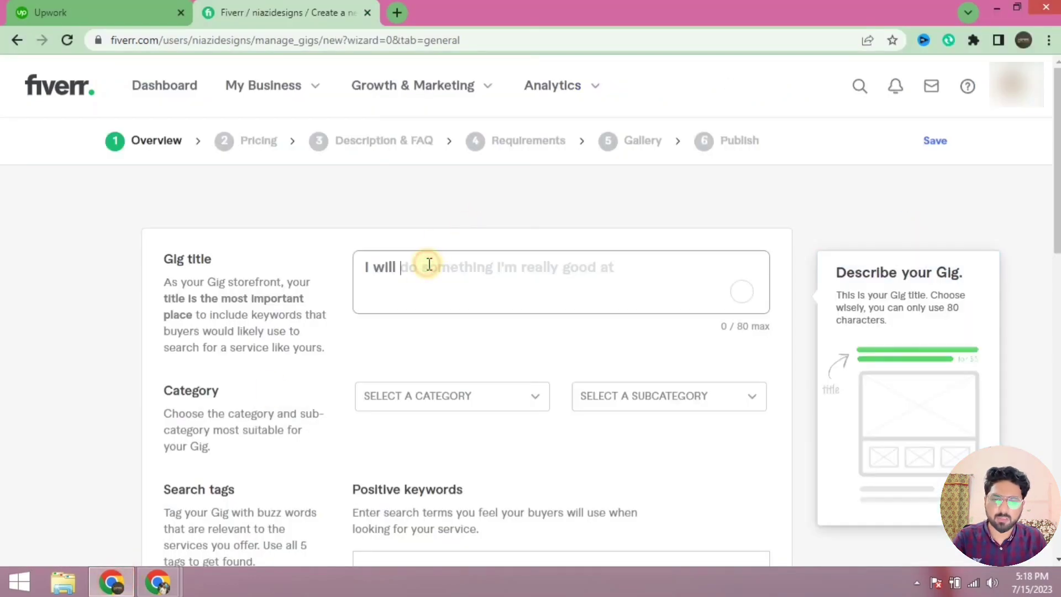
key("ctrl+v")
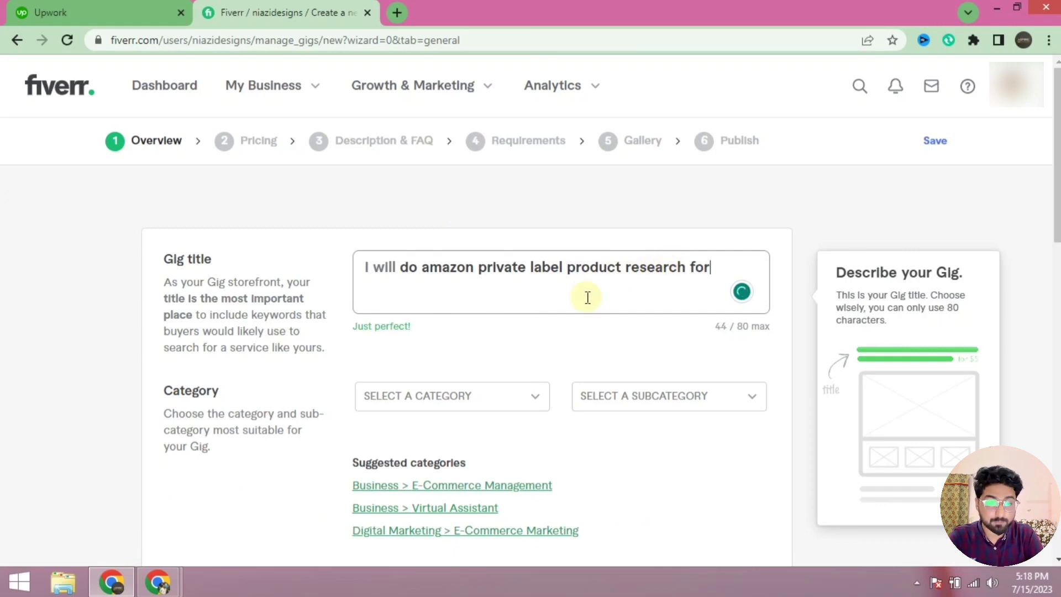
type("for fba")
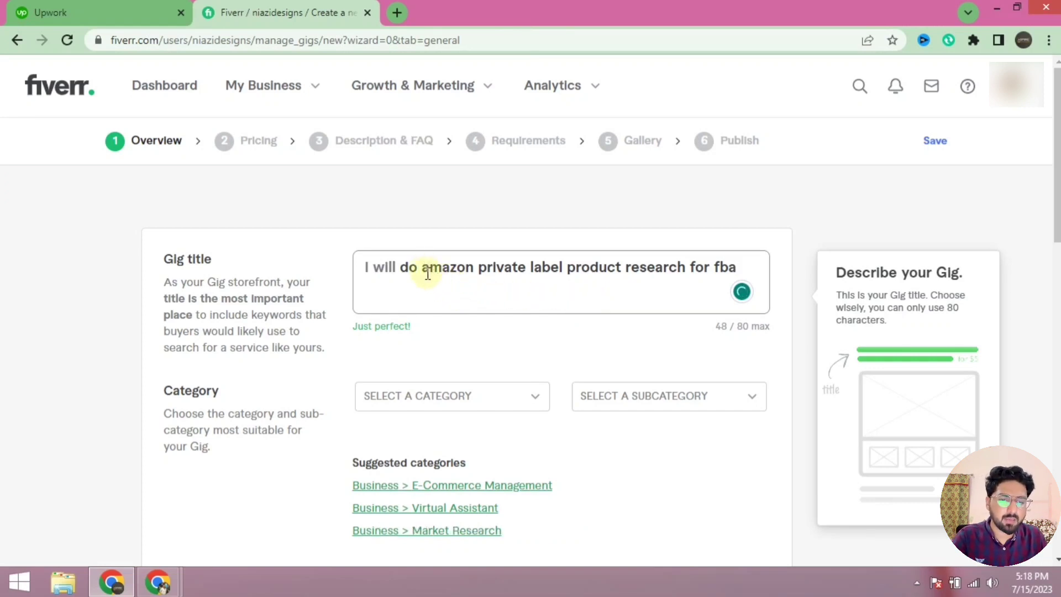
Examine the overlapping keyword phrases contained in the gig title
left_click_drag(423, 271, 556, 274)
left_click(495, 271)
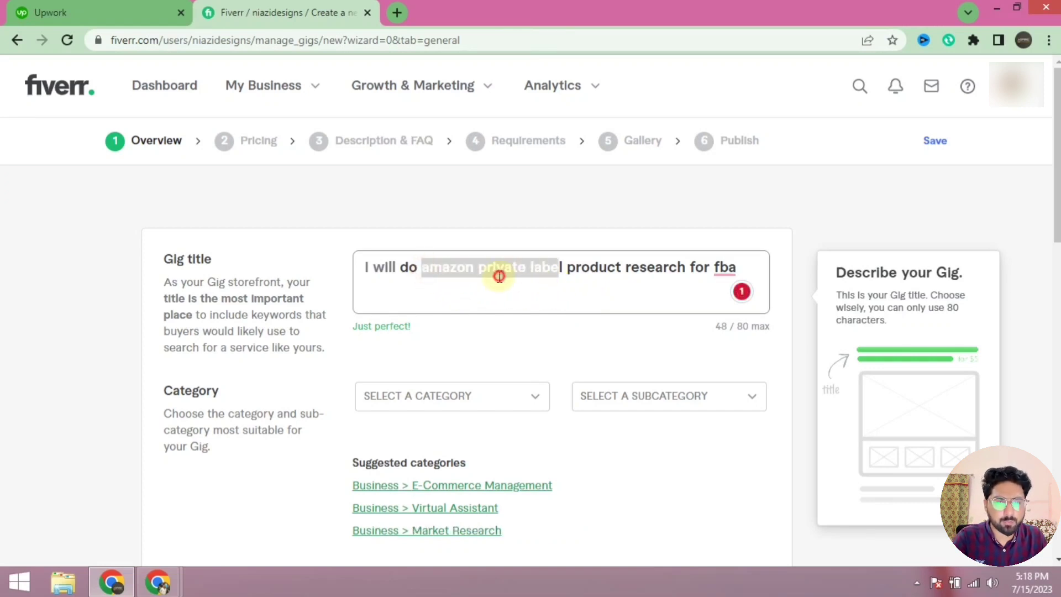
left_click_drag(478, 271, 678, 261)
left_click(680, 270)
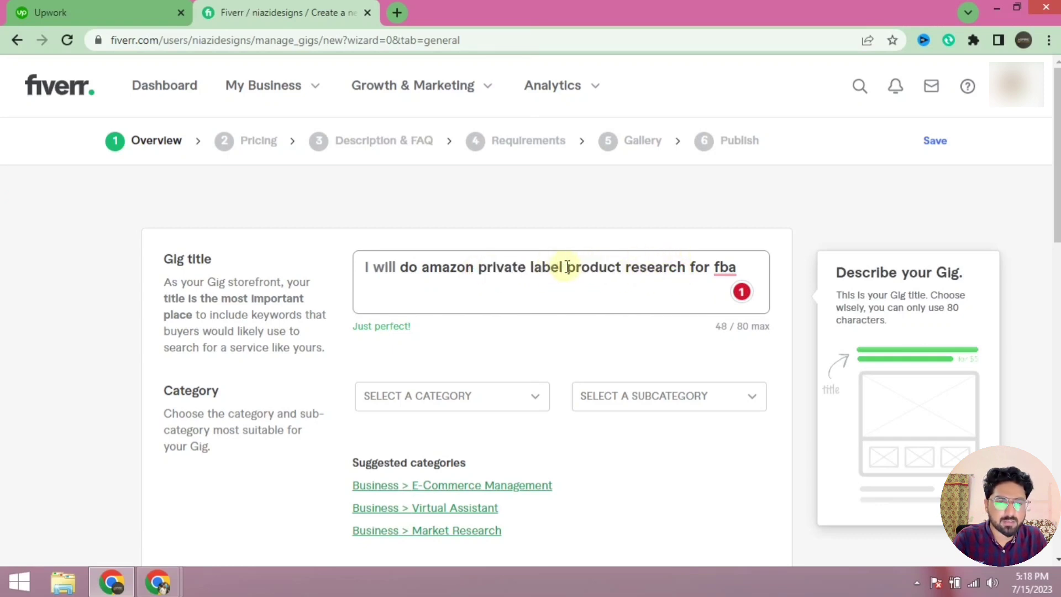
left_click_drag(567, 267, 743, 267)
left_click(486, 275)
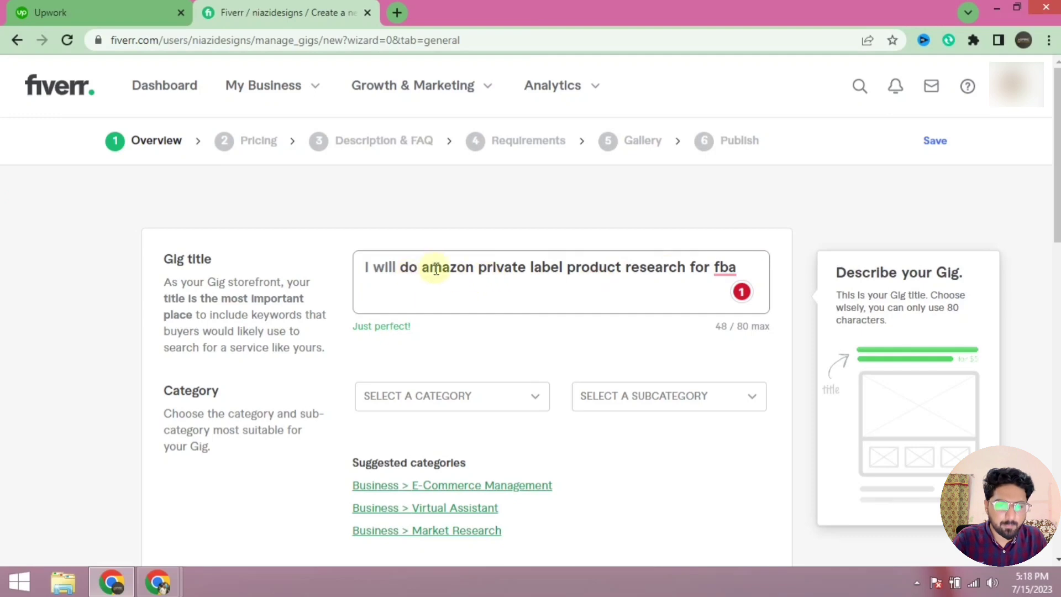
left_click_drag(430, 269, 666, 279)
left_click(666, 279)
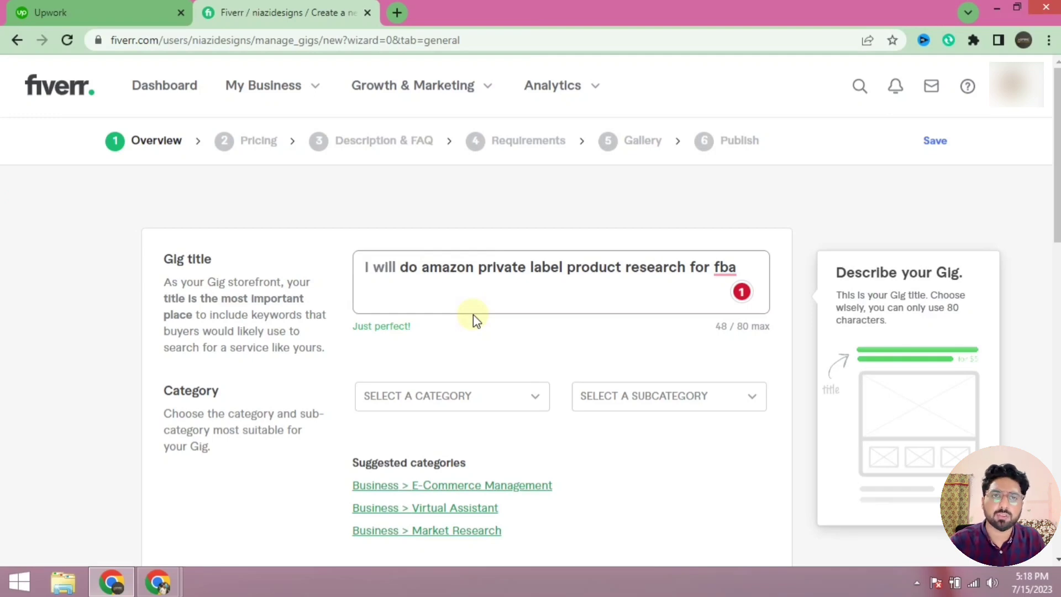
Set the gig's category to Business and its subcategory to E-Commerce Management
scroll(475, 317, "down", 3)
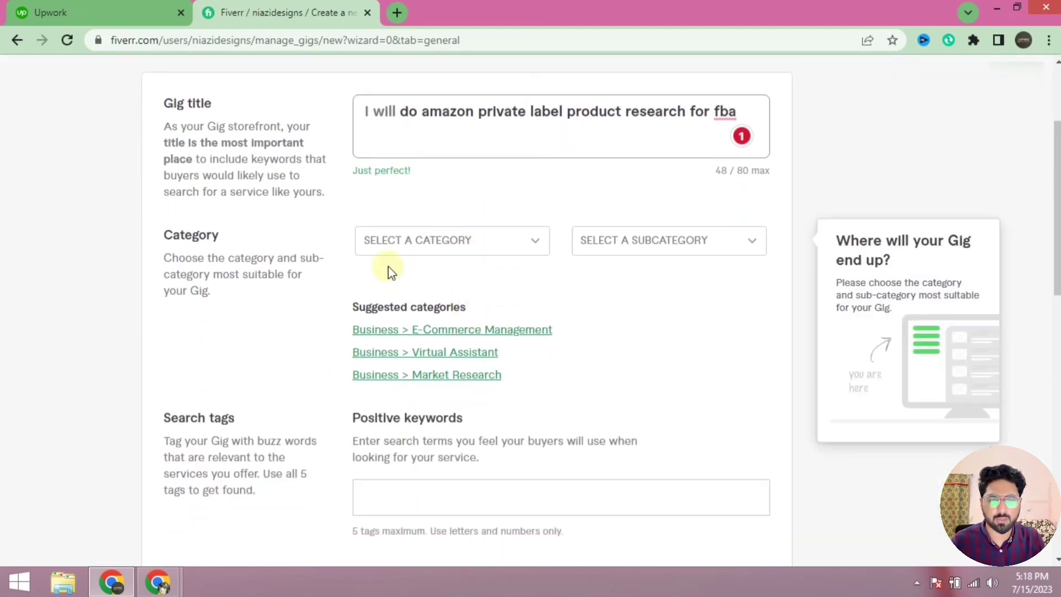
left_click(407, 243)
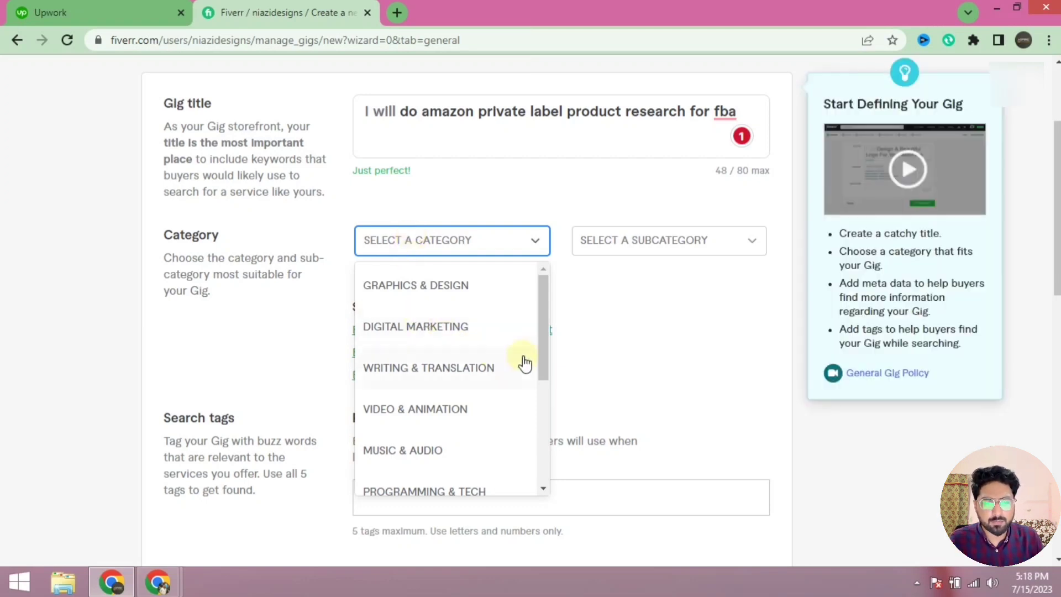
scroll(516, 343, "down", 3)
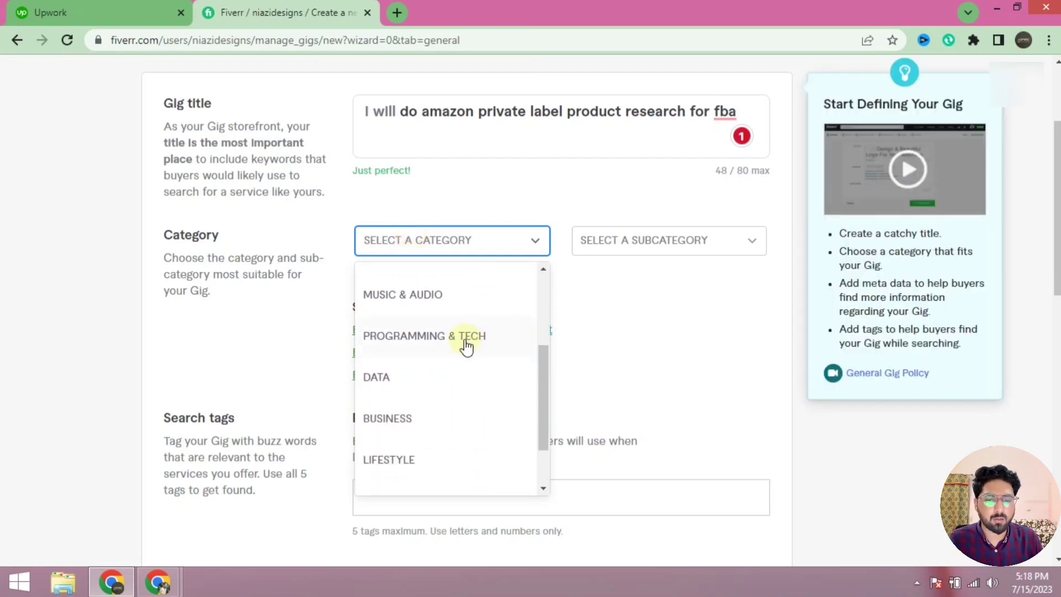
scroll(466, 346, "down", 1)
left_click(407, 348)
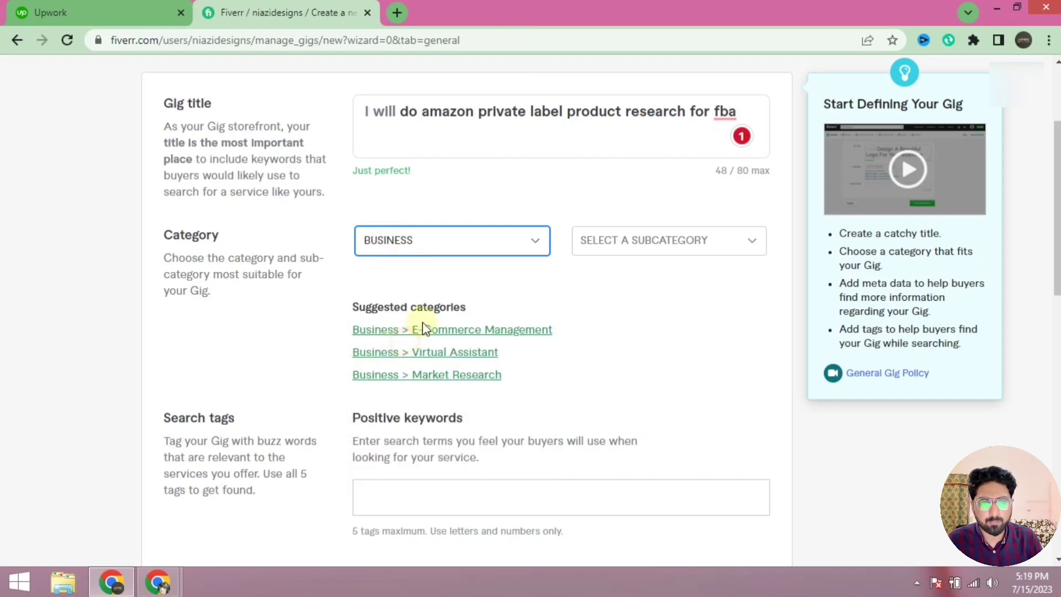
left_click(692, 241)
scroll(673, 368, "down", 1)
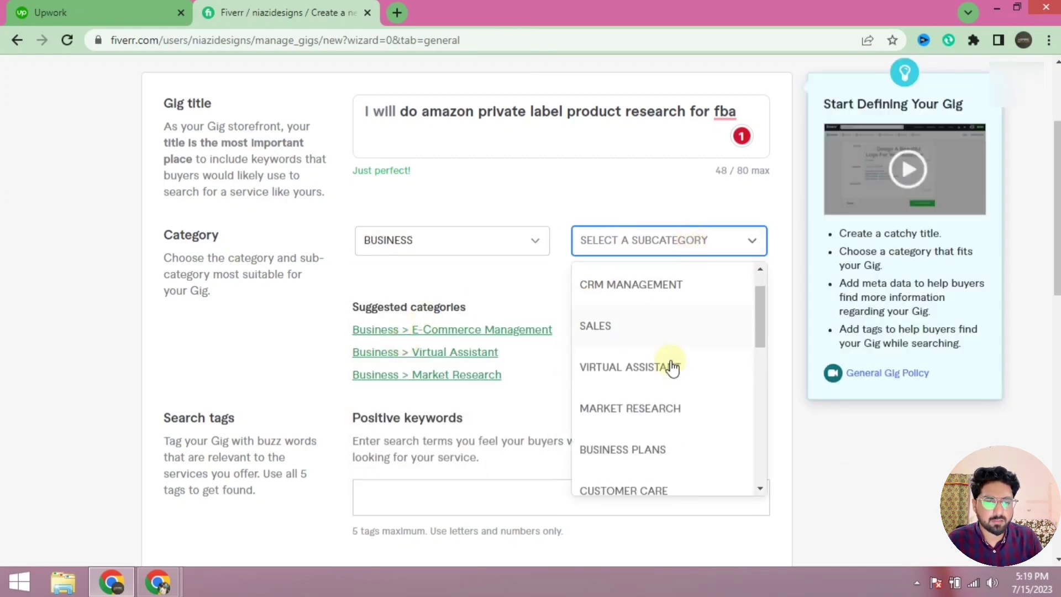
scroll(672, 367, "down", 5)
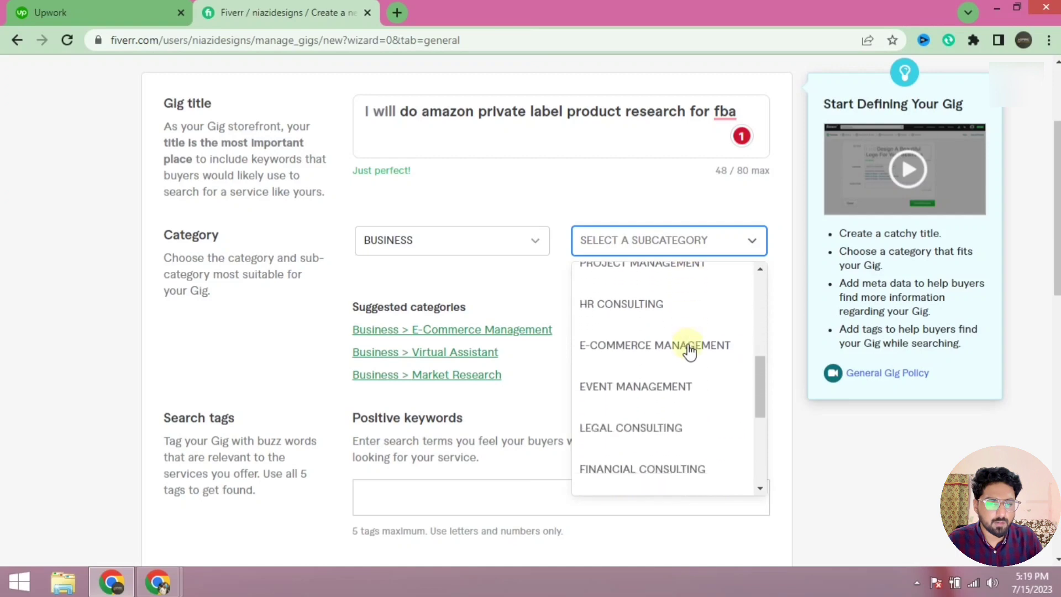
left_click(630, 345)
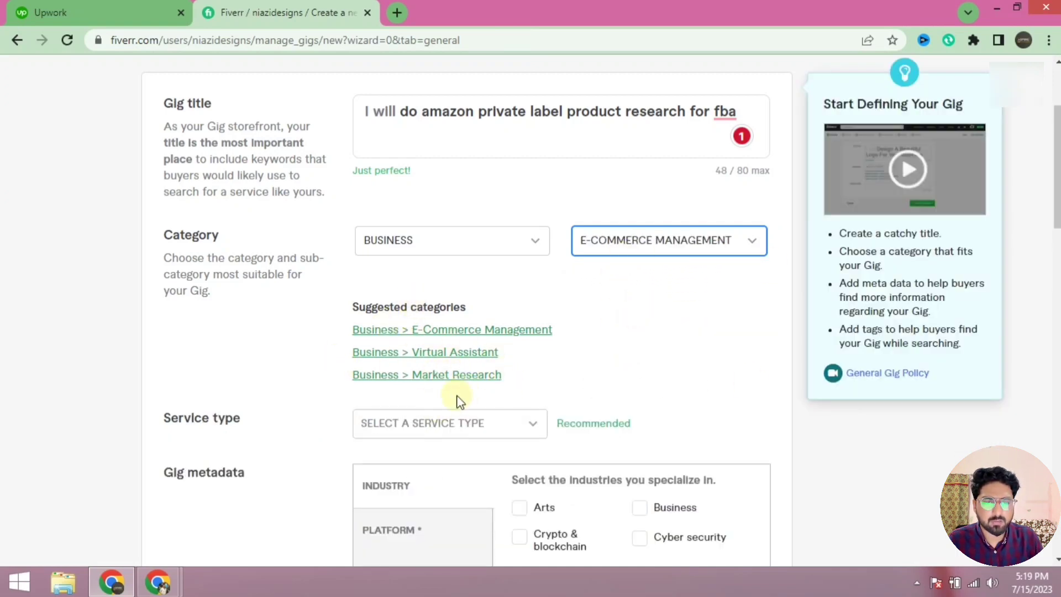
Set the gig's service type to Product Research
scroll(456, 400, "down", 3)
left_click(418, 267)
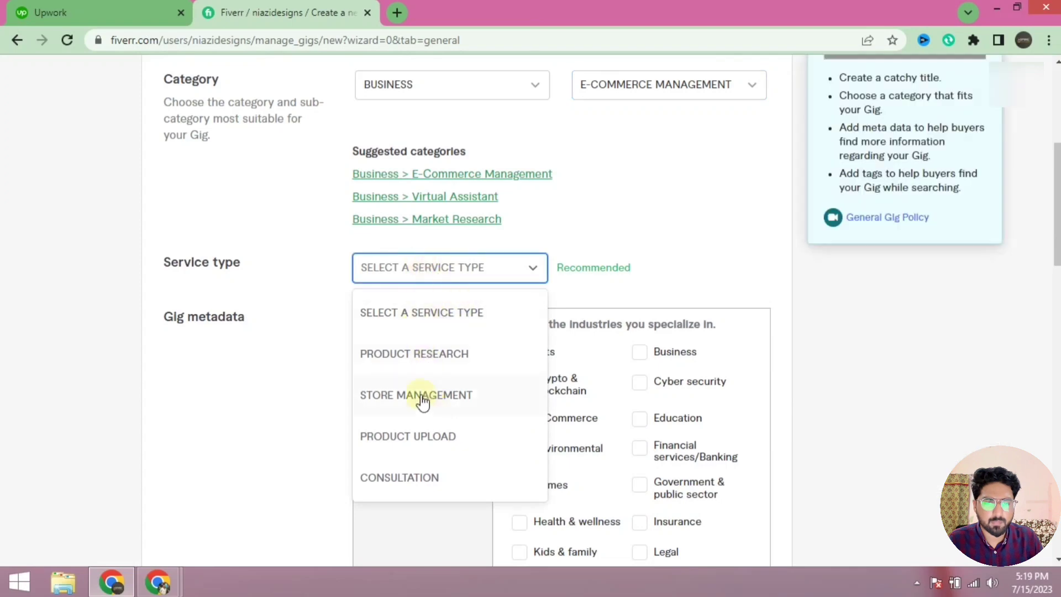
left_click(458, 353)
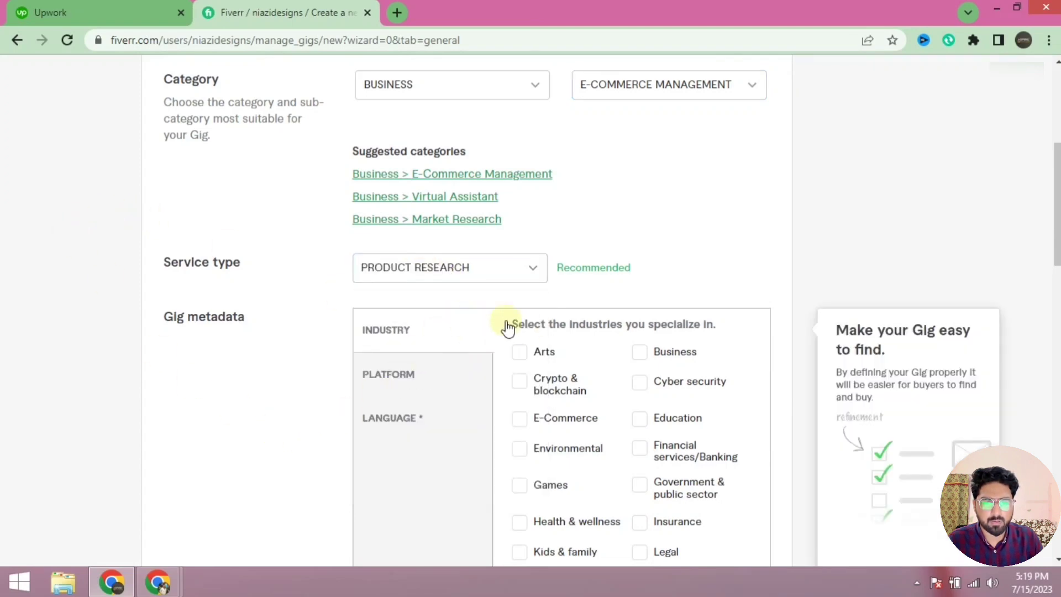
Select Business, E-Commerce and Retail & wholesale as the industries in the gig metadata
scroll(507, 327, "down", 3)
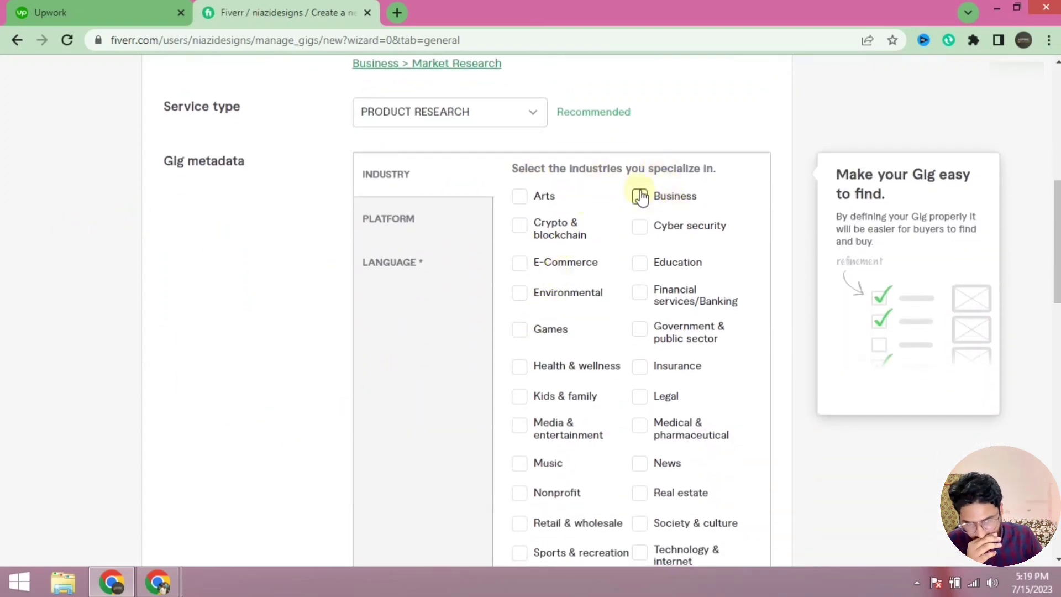
left_click(639, 196)
left_click(519, 262)
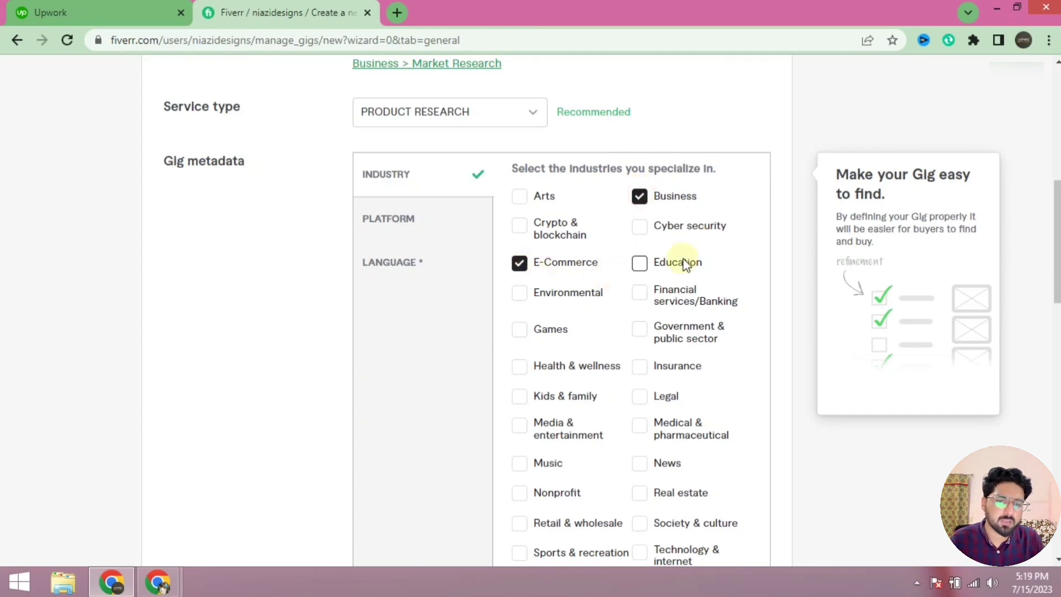
scroll(685, 264, "down", 1)
left_click(581, 445)
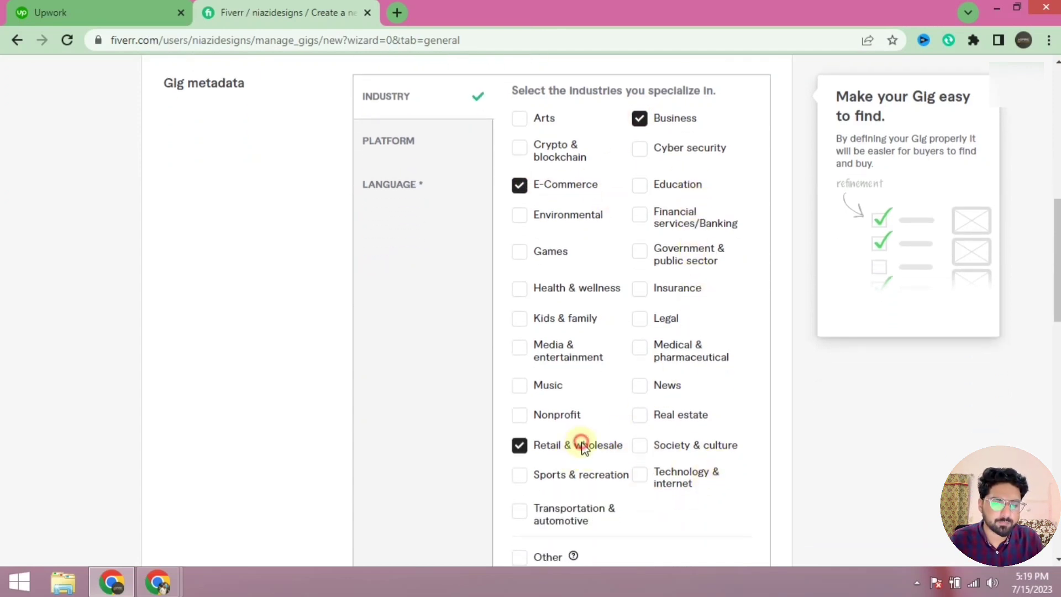
Select Alibaba and Amazon as the platforms in the gig metadata
left_click(408, 144)
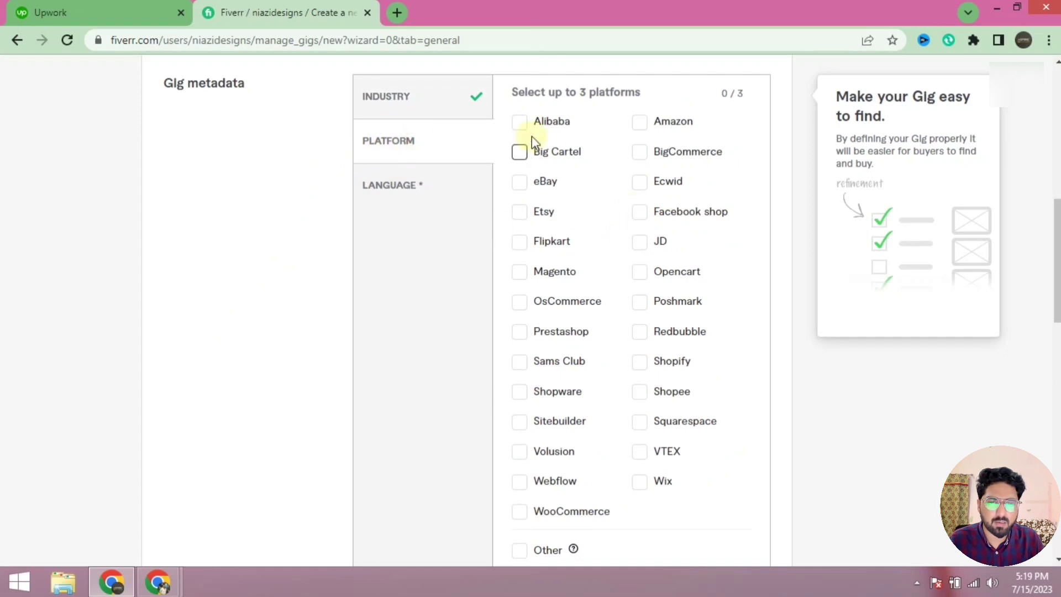
left_click(519, 122)
left_click(639, 122)
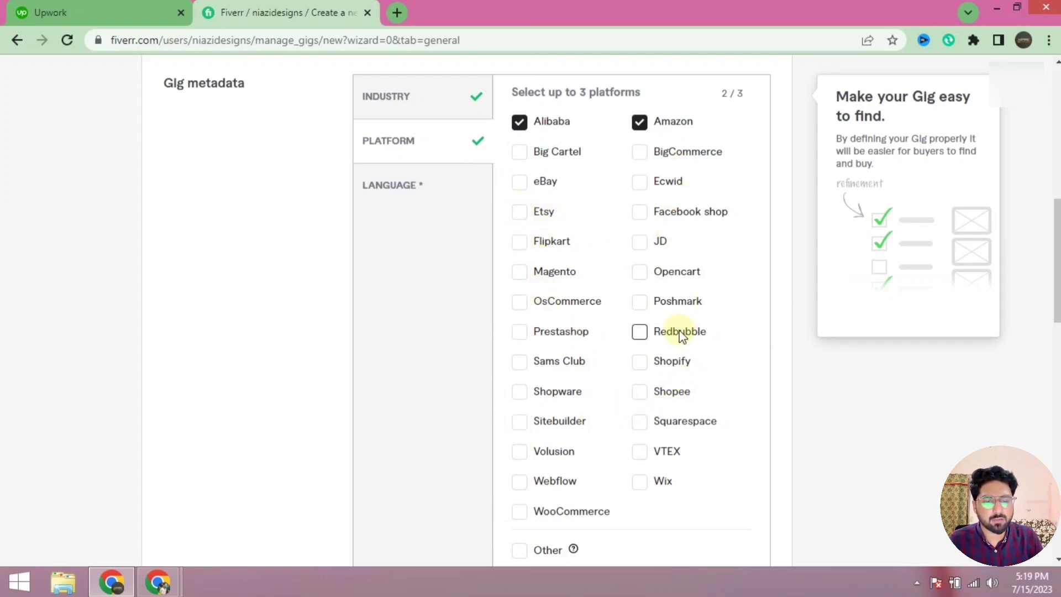
Set the working language in the gig metadata to English
left_click(403, 183)
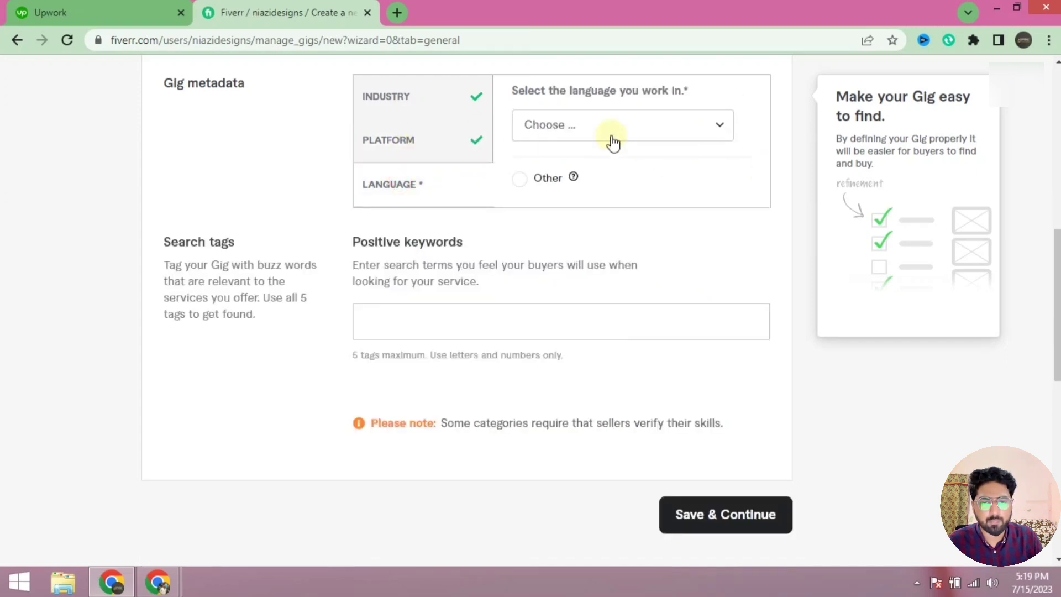
left_click(605, 128)
scroll(595, 243, "down", 7)
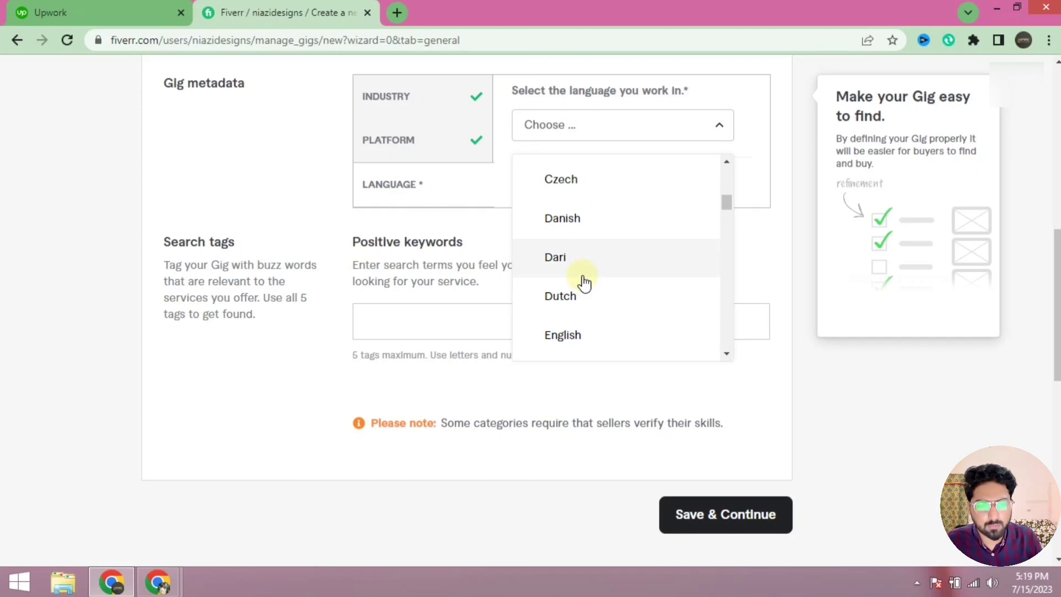
left_click(584, 341)
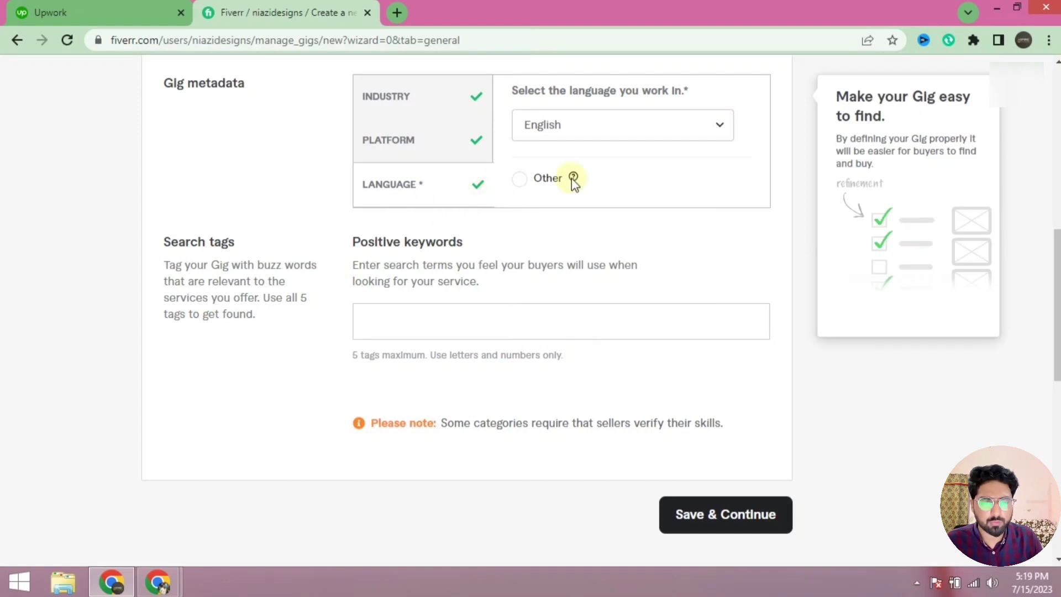
Enable the Fiverr Quick View extension in the browser window that holds the Fiverr search results
scroll(213, 250, "down", 2)
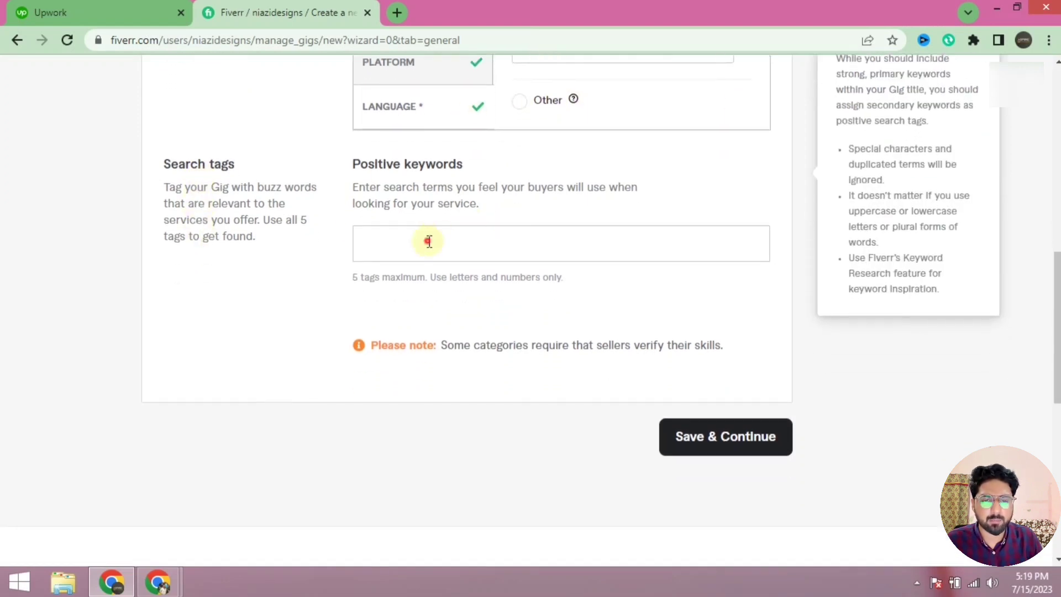
left_click(428, 242)
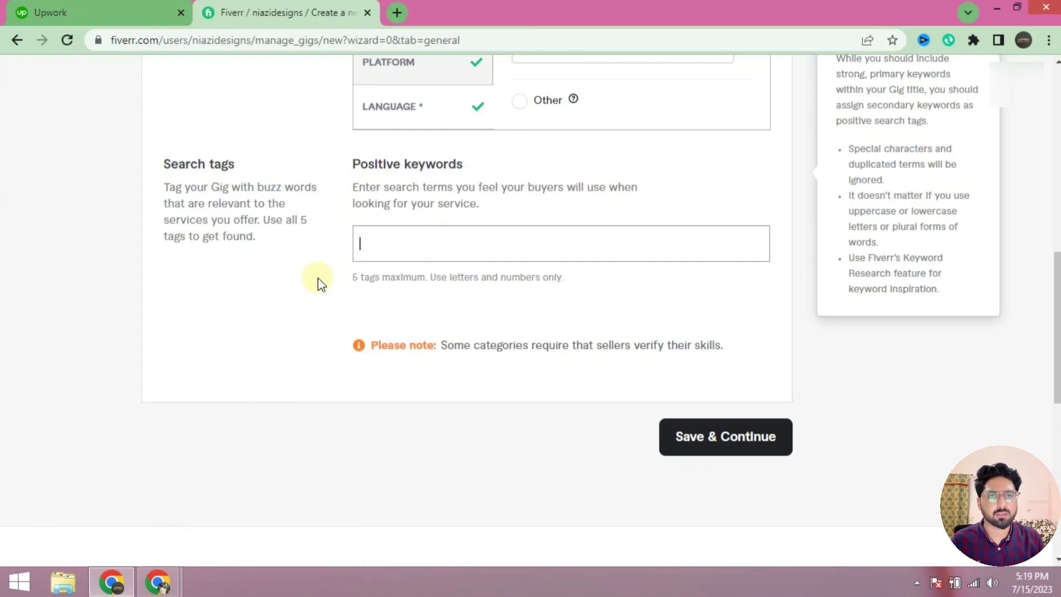
mouse_move(160, 582)
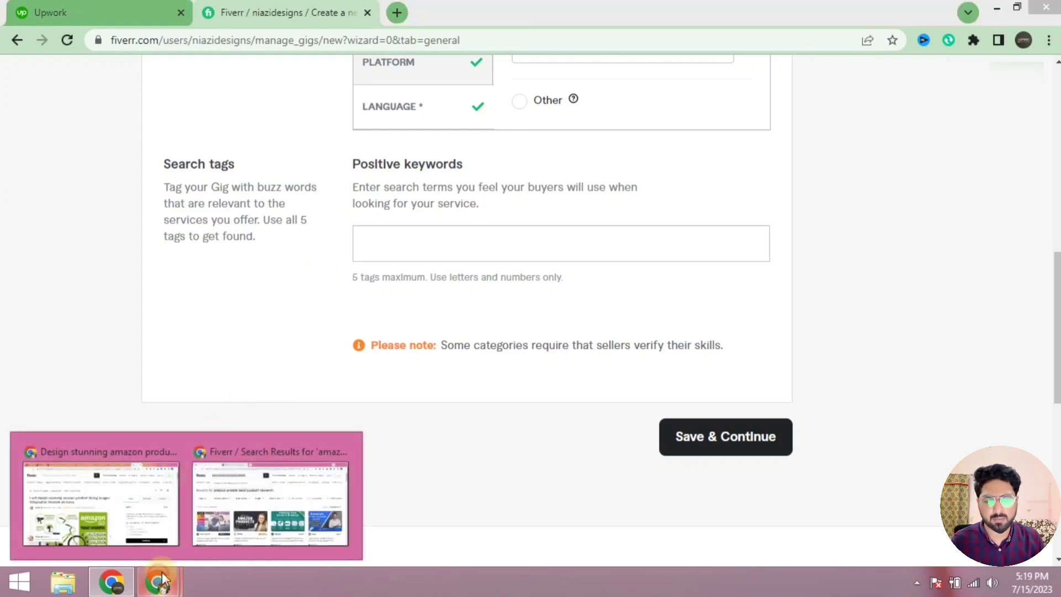
left_click(271, 491)
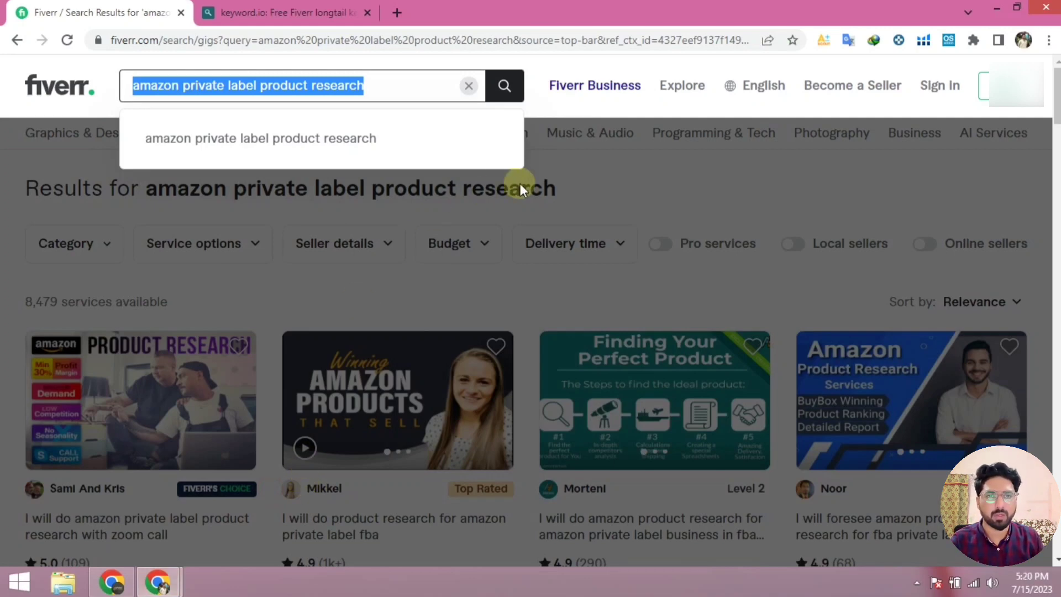
left_click(664, 172)
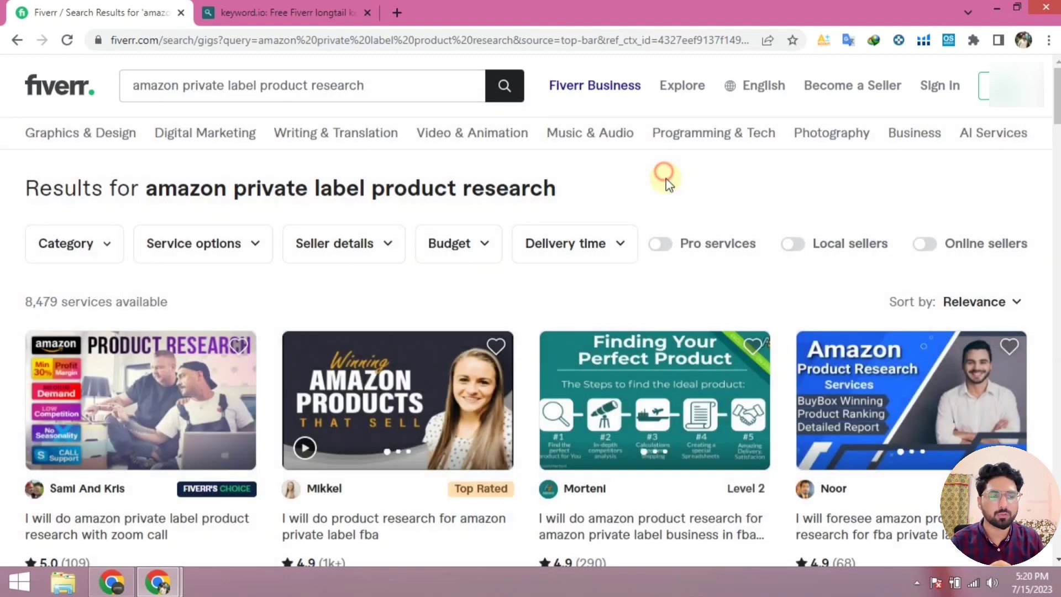
left_click(972, 41)
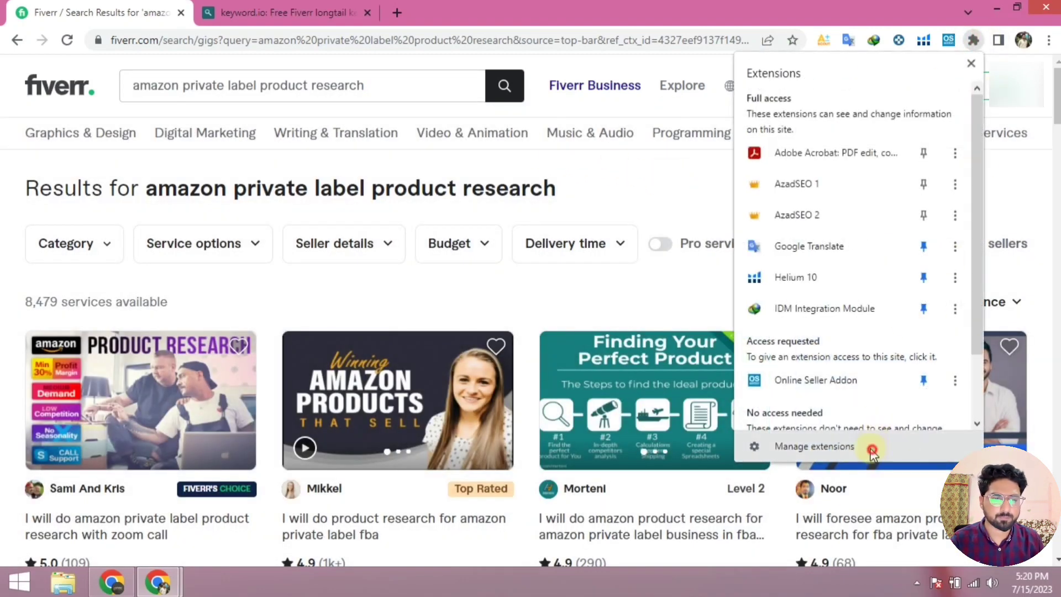
left_click(870, 447)
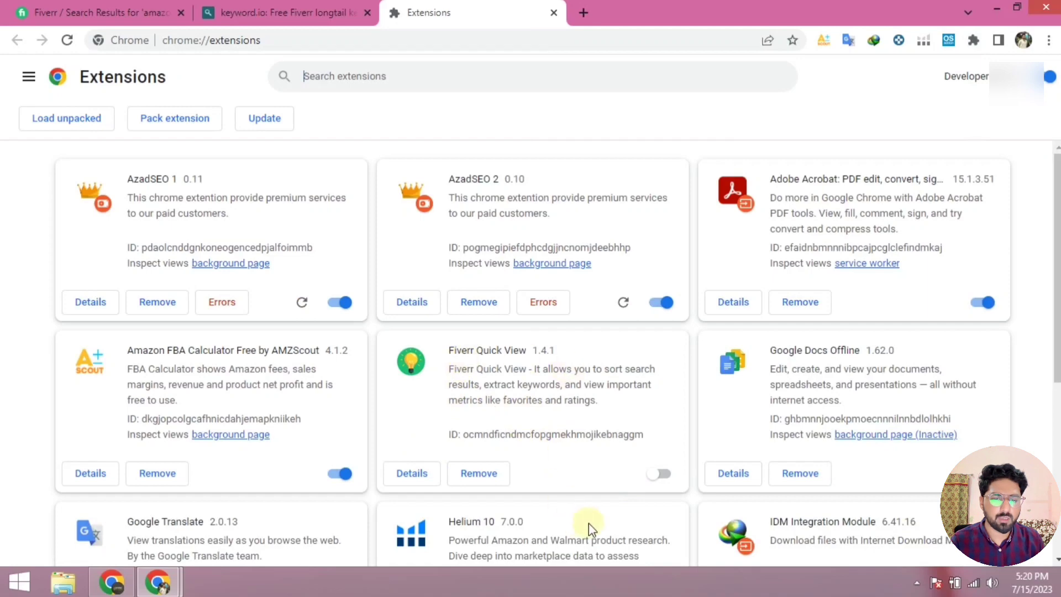
left_click(664, 475)
Search Fiverr for "amazon product research" and bring up the Fiverr Quick View top focus keywords
left_click(149, 12)
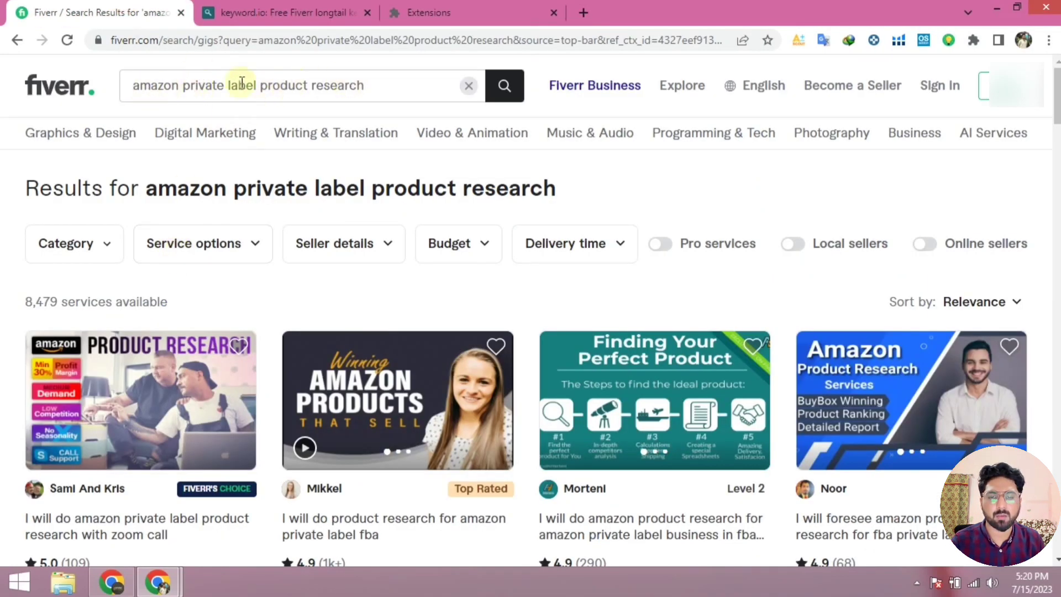
left_click_drag(181, 88, 264, 91)
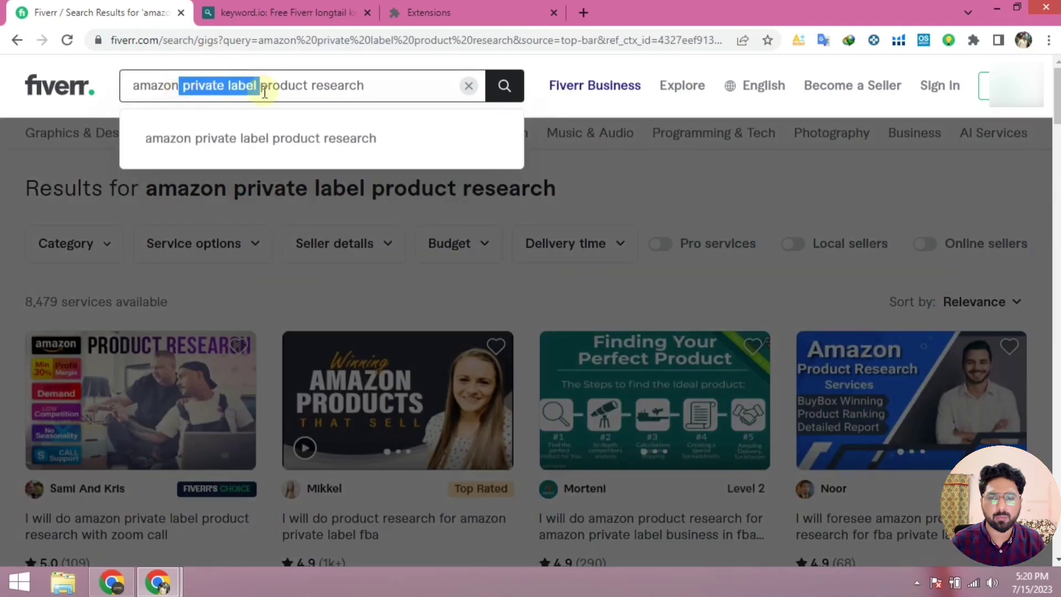
key("BackSpace")
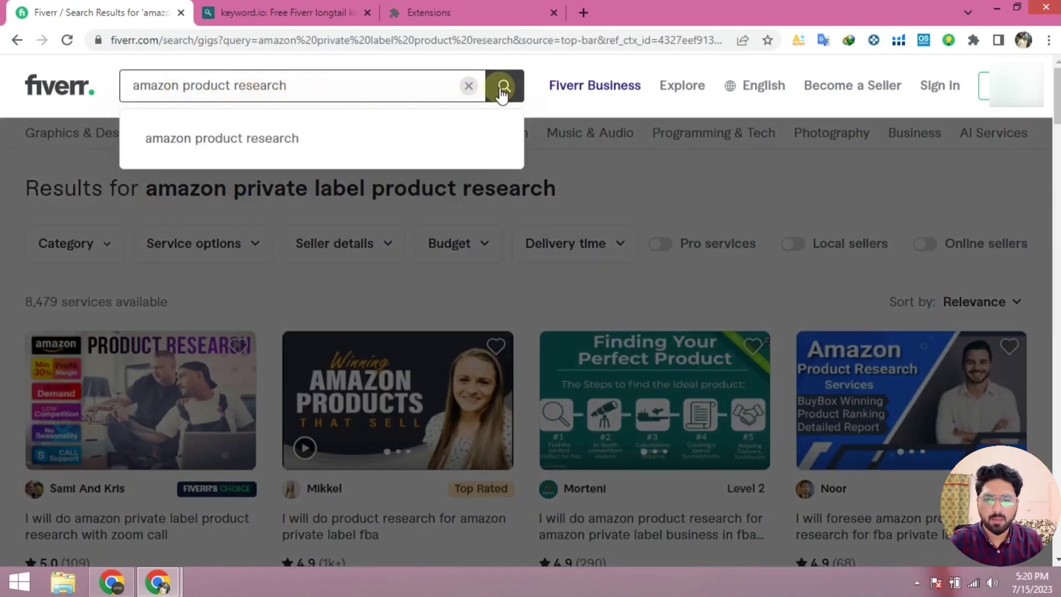
left_click(503, 89)
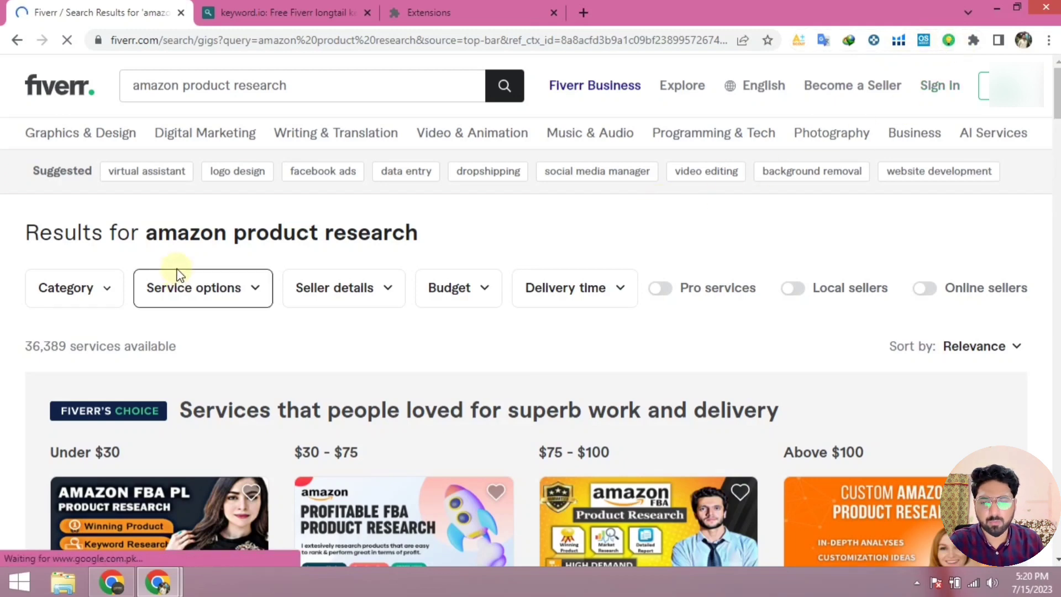
scroll(11, 287, "down", 4)
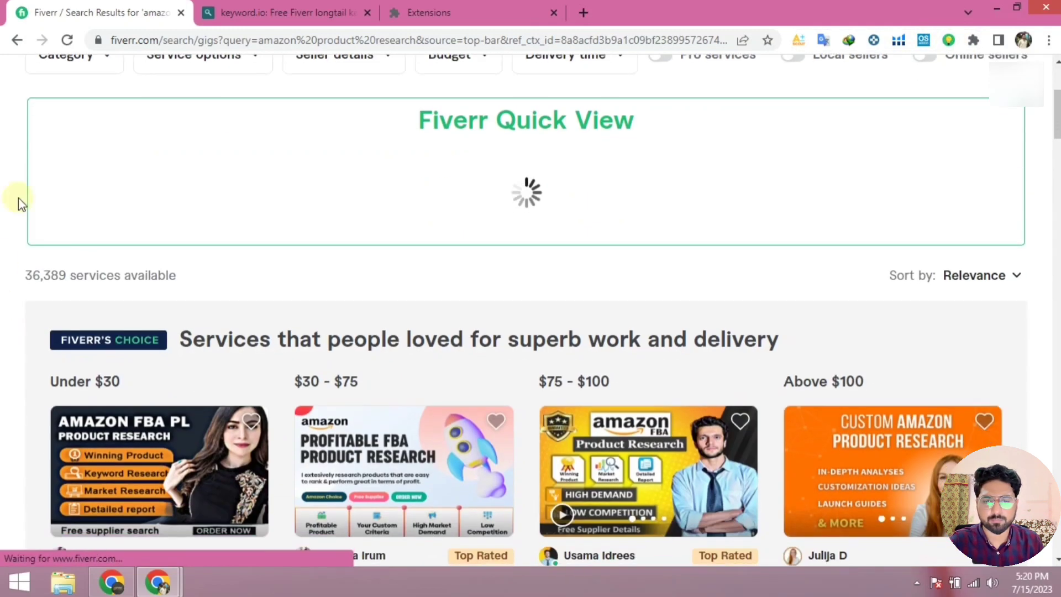
scroll(481, 285, "up", 3)
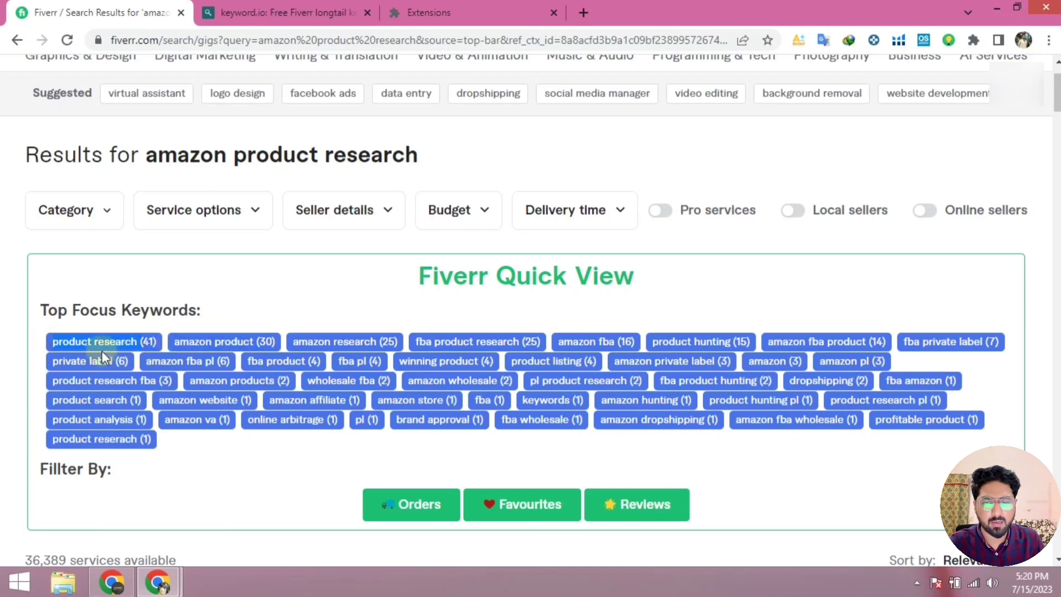
Copy the top focus keyword "product research" into the gig's positive keywords as a search tag
left_click_drag(39, 344, 136, 334)
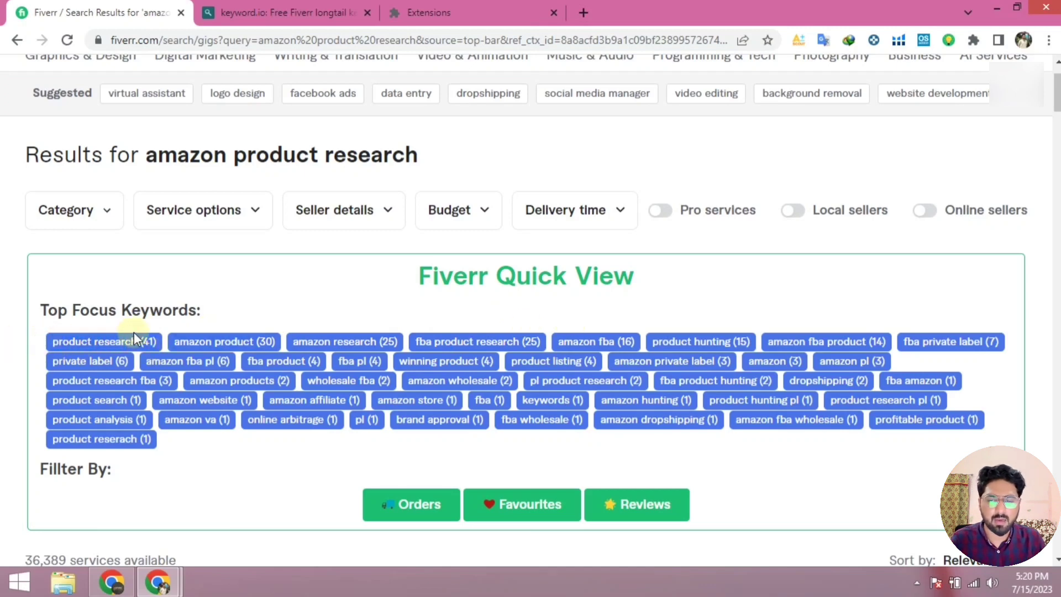
key("ctrl+c")
left_click(112, 582)
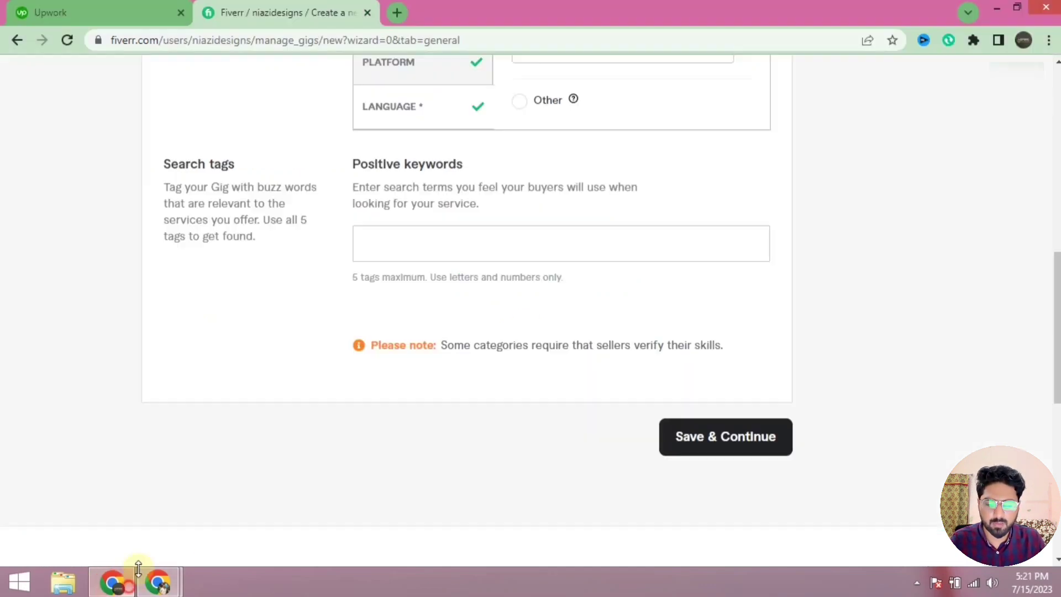
left_click(379, 231)
key("ctrl+v")
key("Return")
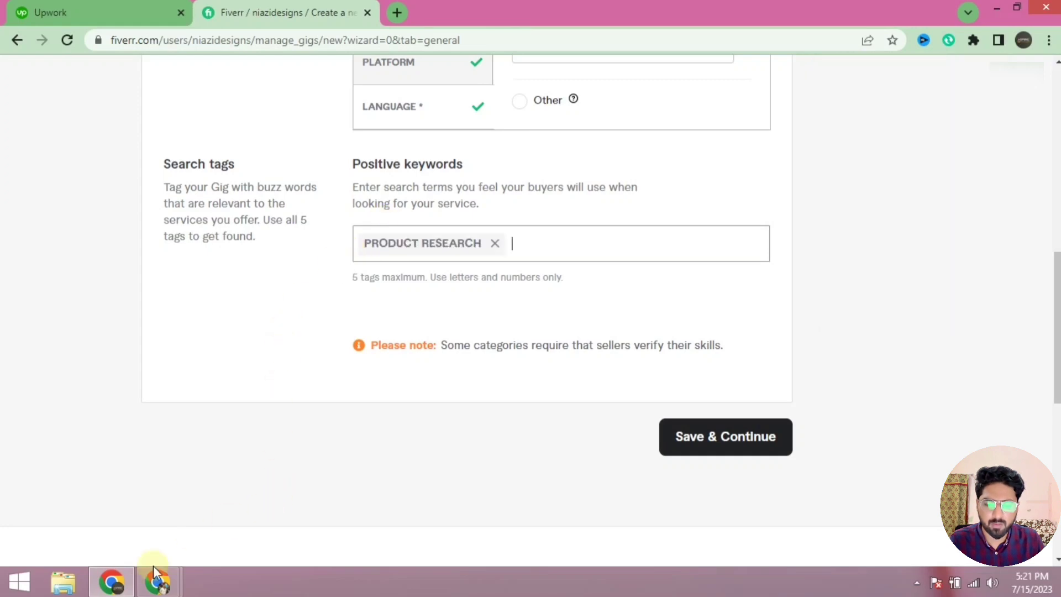
Add the focus keywords "amazon product", "amazon research", "fba product research" and "amazon fba" as the remaining search tags
mouse_move(208, 561)
left_click(100, 497)
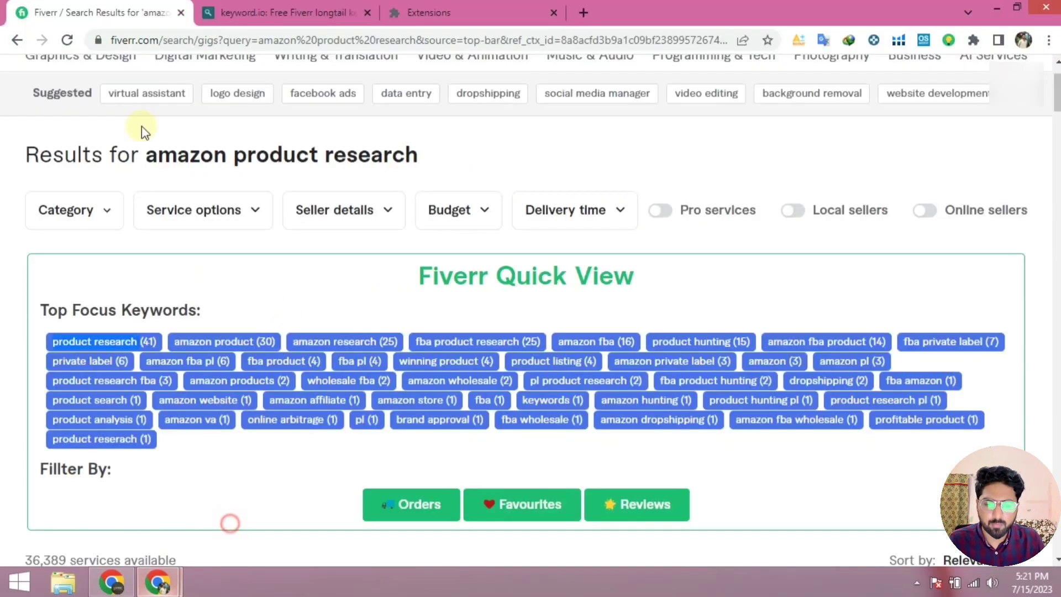
left_click(171, 338)
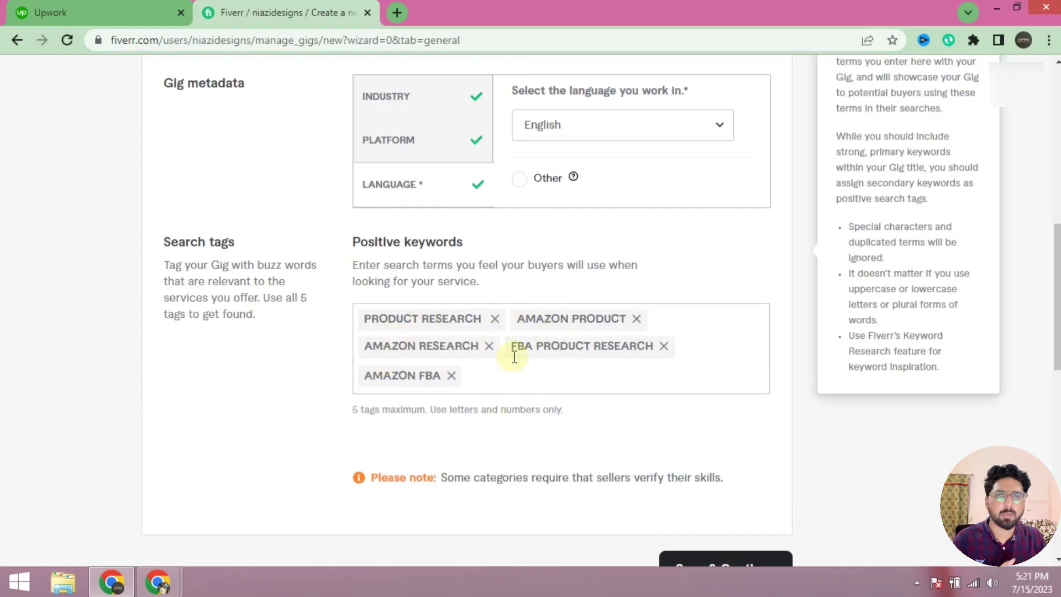
Save the gig's overview and continue to the Pricing stage
scroll(562, 361, "down", 1)
scroll(562, 362, "down", 1)
left_click(704, 498)
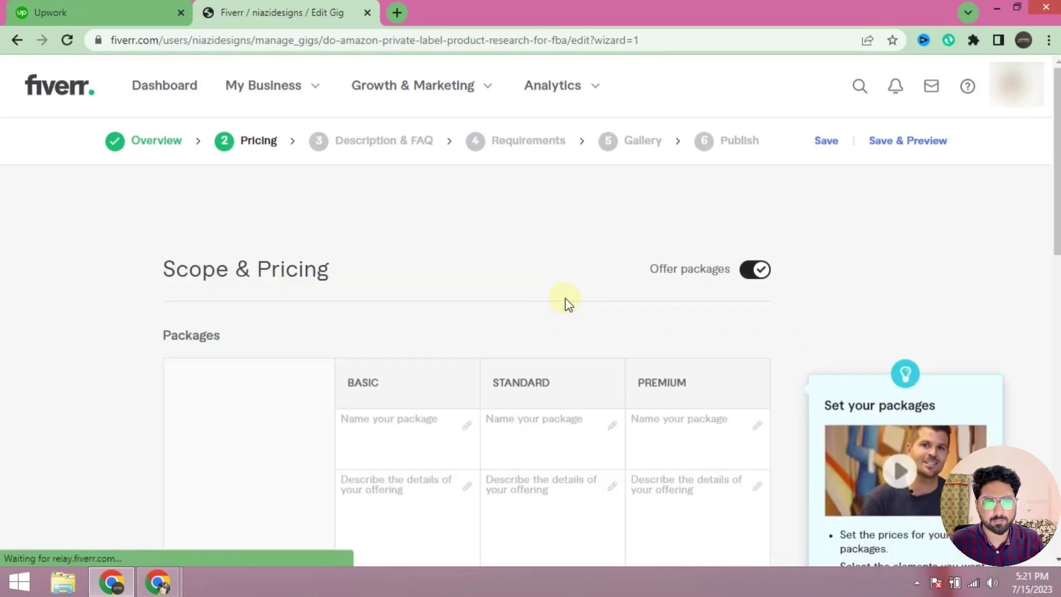
Name the Basic package "1 Product Research for PL"
scroll(566, 298, "down", 3)
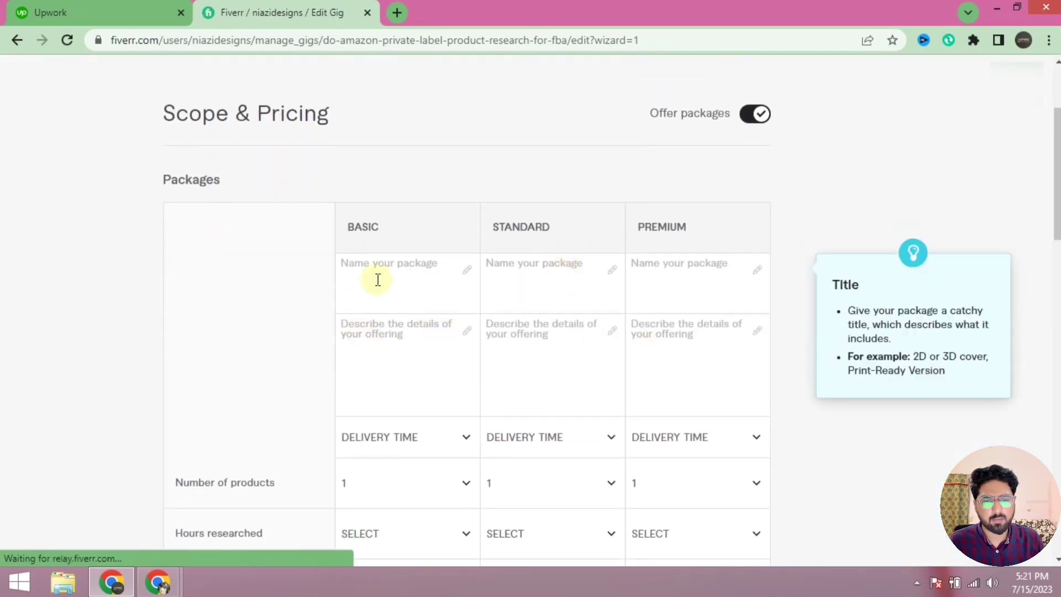
left_click(357, 268)
left_click(508, 272)
left_click(702, 264)
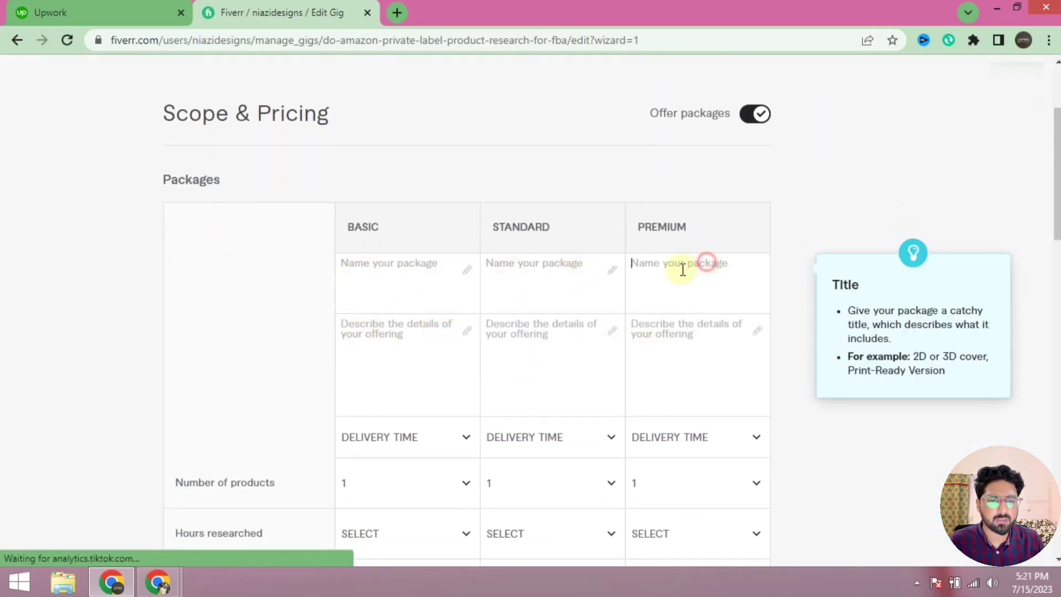
left_click(374, 263)
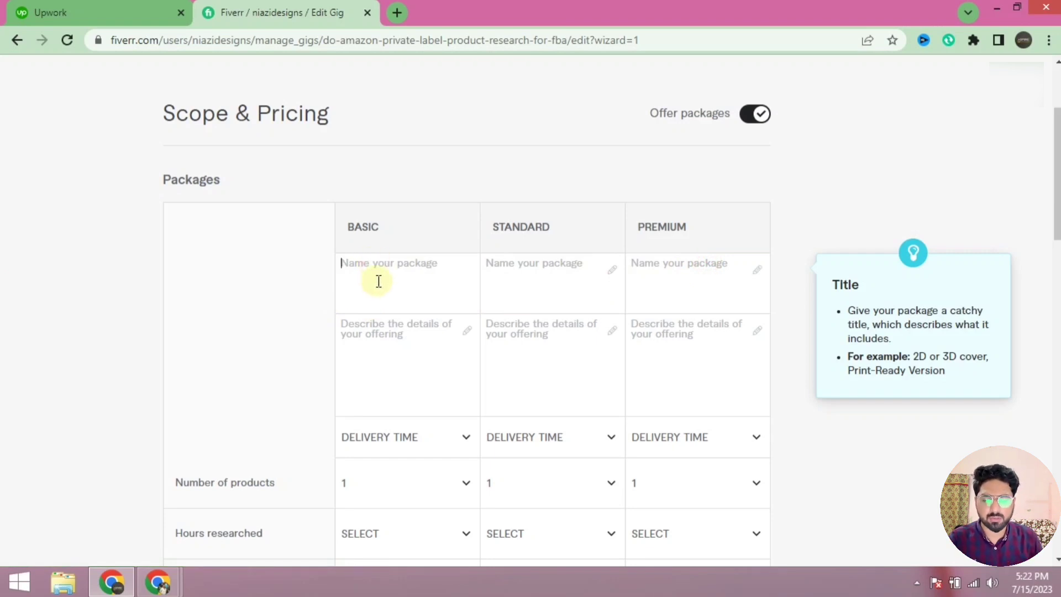
type("1 Product Research for PL")
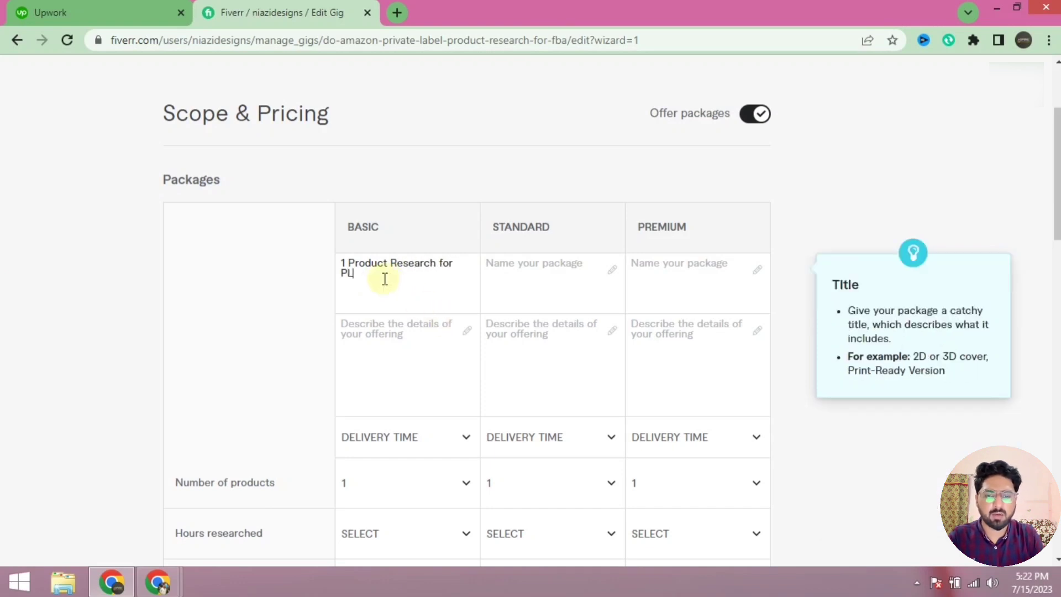
Copy the Basic package's name into the Standard and Premium package names
left_click_drag(381, 276, 330, 263)
key("ctrl+c")
left_click(587, 270)
key("ctrl+v")
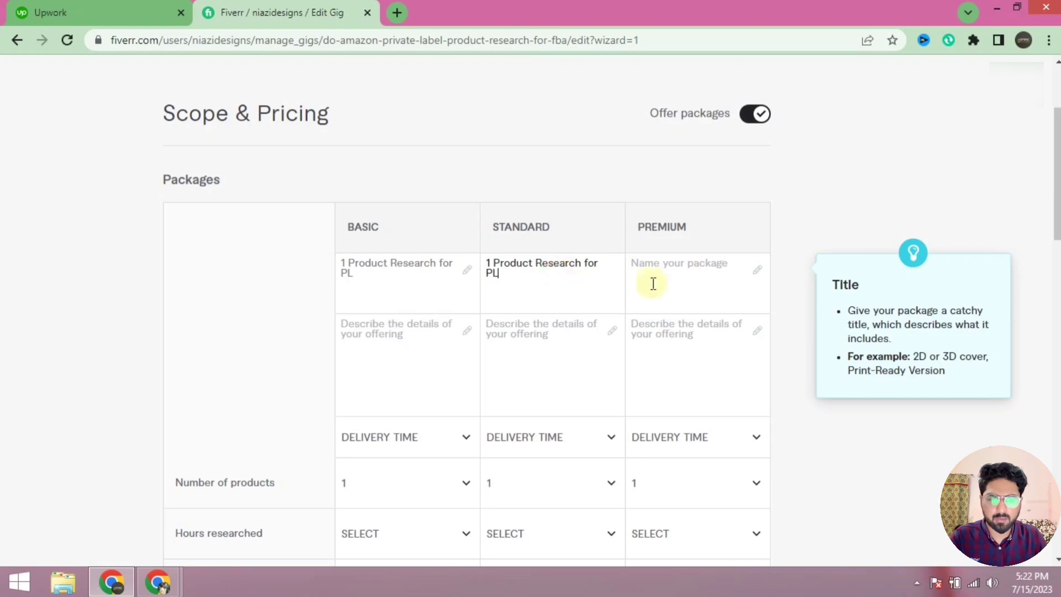
left_click(663, 282)
key("ctrl+v")
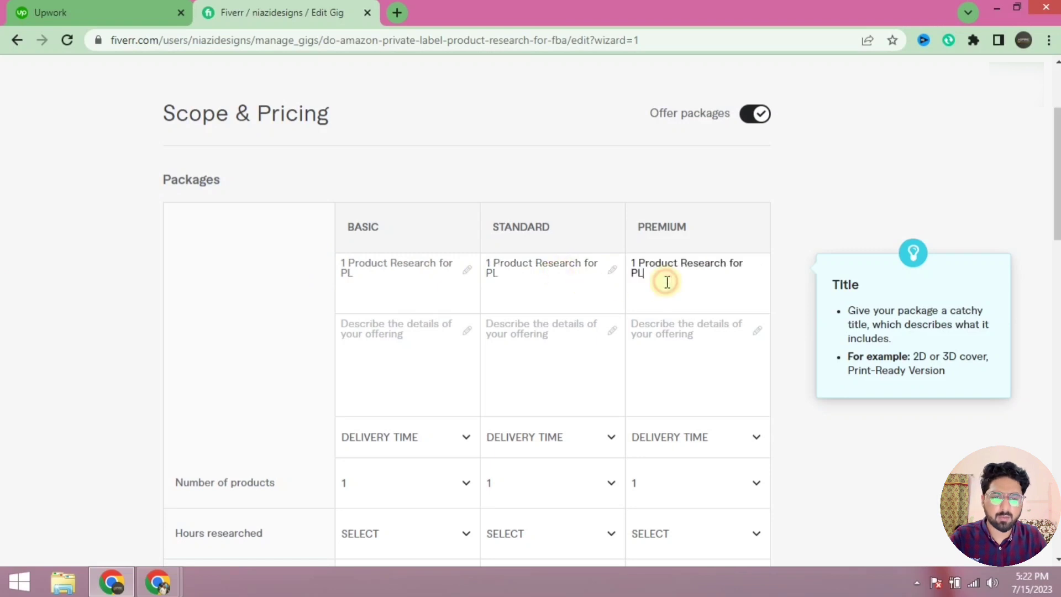
Change the leading number in the package names to 2 for Standard and 3 for Premium
left_click(489, 260)
type("2")
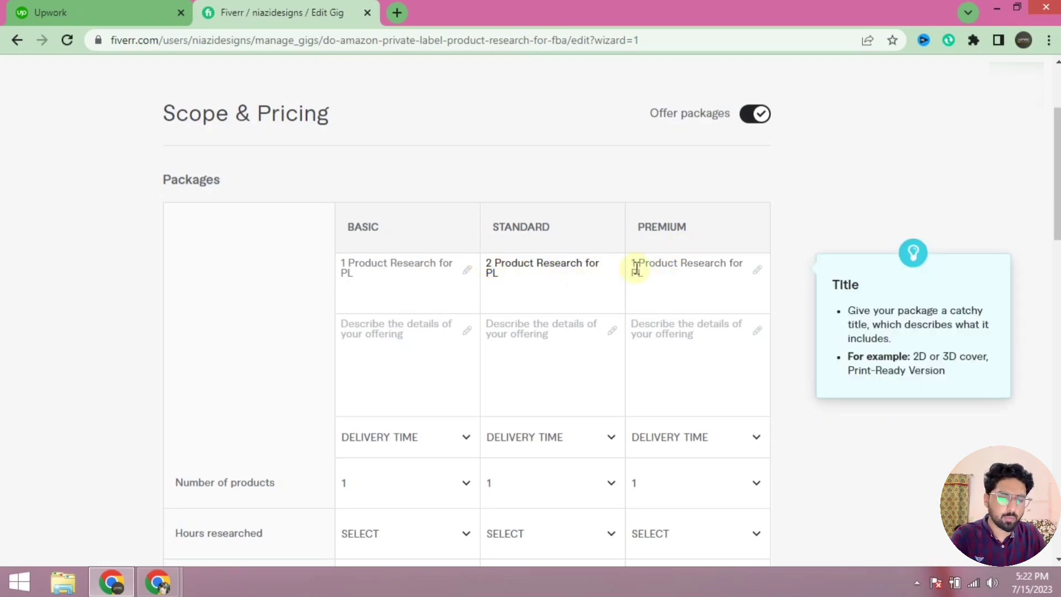
left_click(635, 268)
key("BackSpace")
type("3")
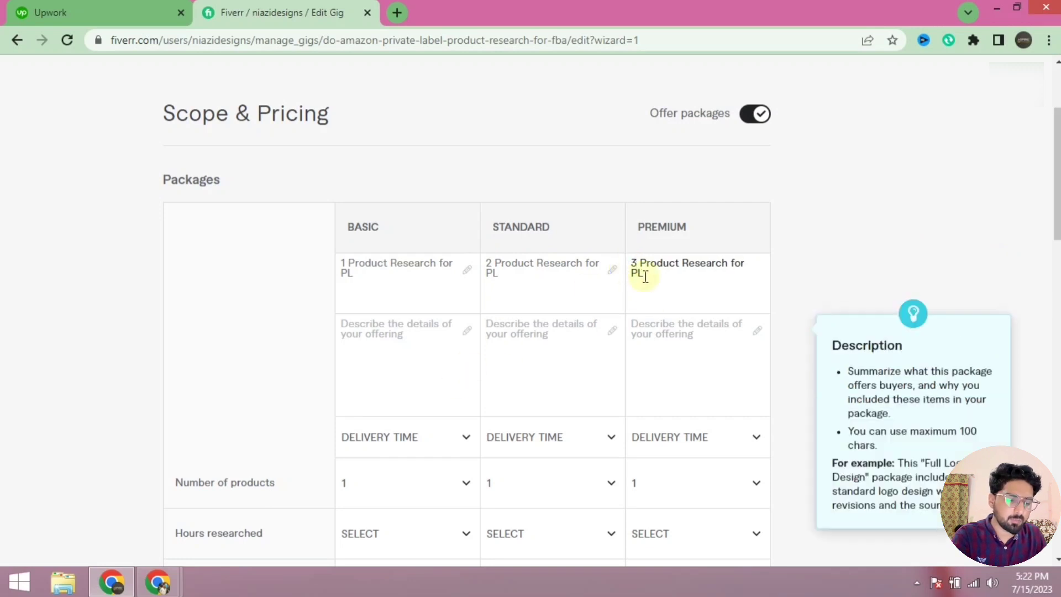
Describe the Basic package as "1 Product Research for PL + Competitor and Keyword analysis", reusing its package name
left_click(351, 354)
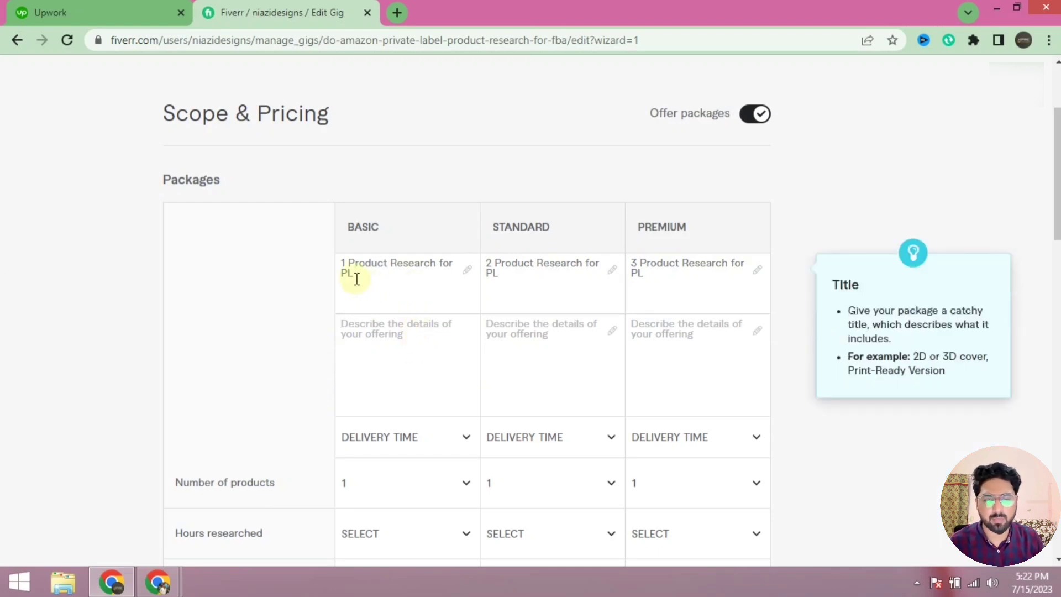
left_click_drag(356, 277, 326, 266)
left_click(392, 334)
key("ctrl+c")
left_click(386, 347)
key("ctrl+v")
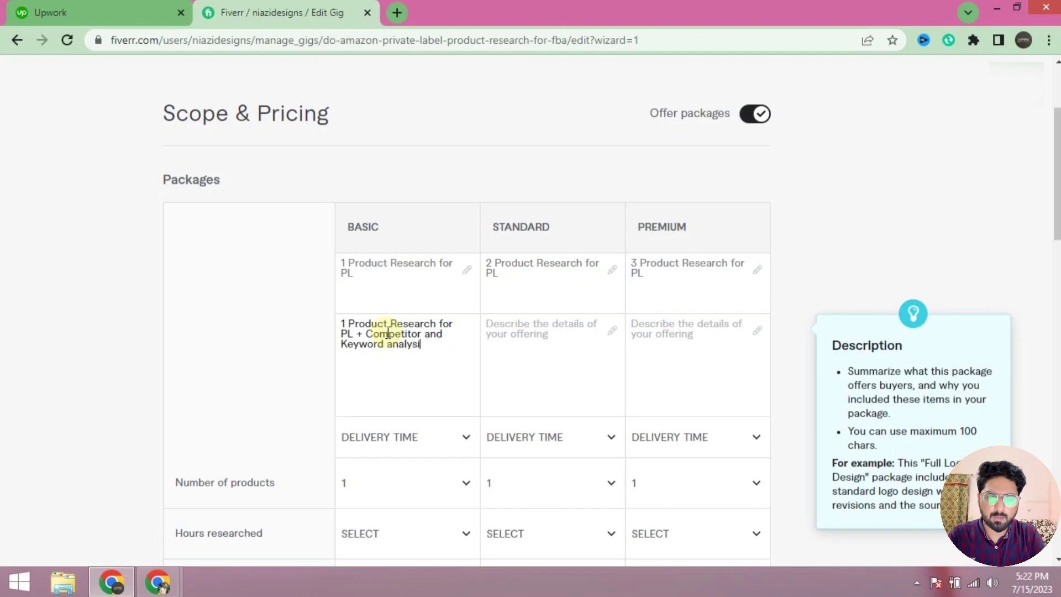
Copy the Basic package's description into the Standard and Premium descriptions
left_click_drag(437, 348, 353, 322)
left_click(543, 334)
key("ctrl+v")
left_click(666, 332)
key("ctrl+v")
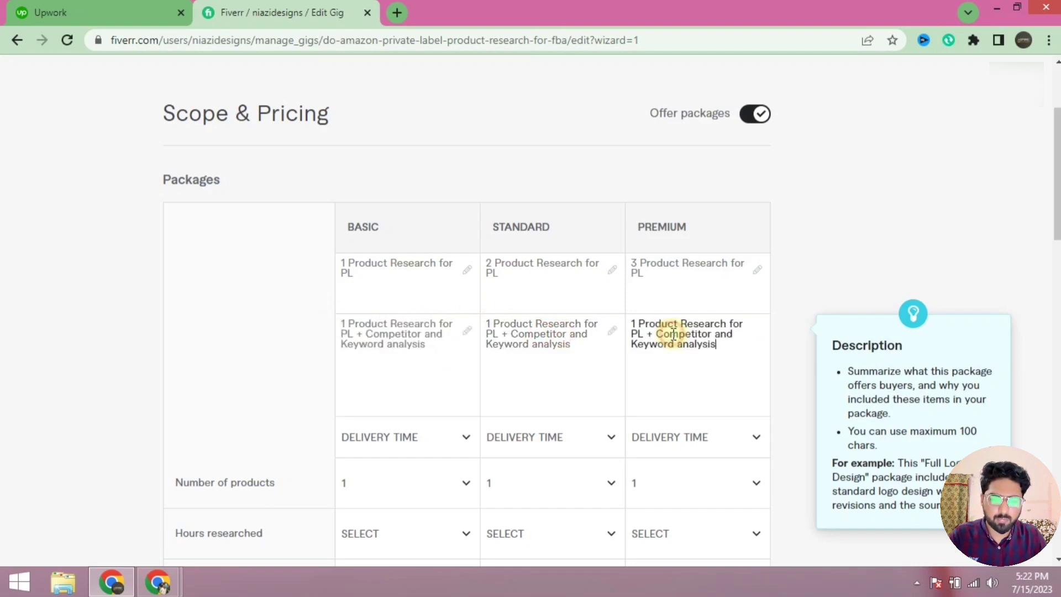
Add "+ Profit Calculation" to the end of the Standard package's description
left_click(597, 351)
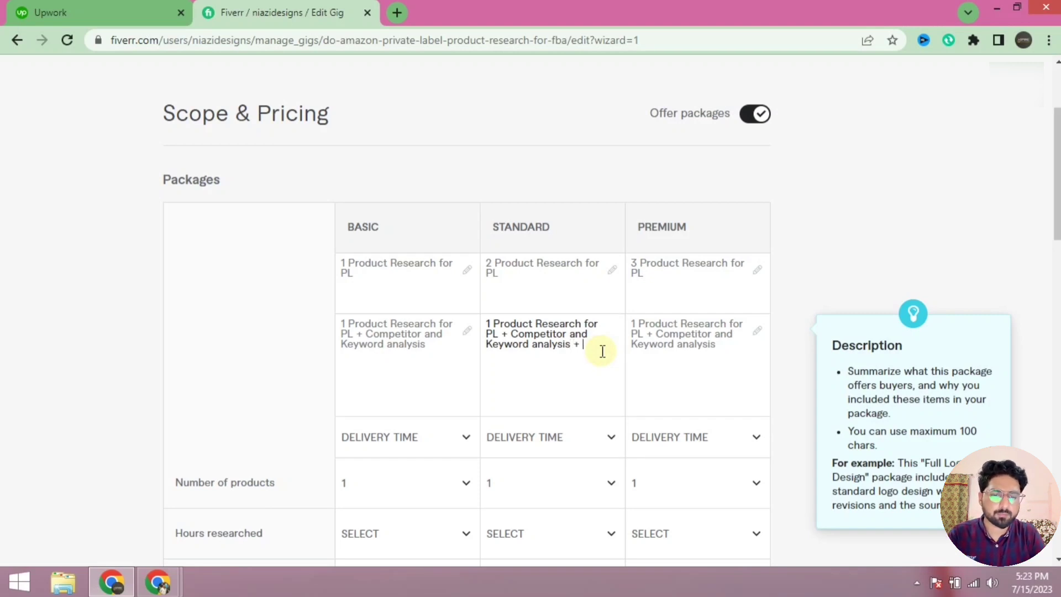
type("+ ProGl")
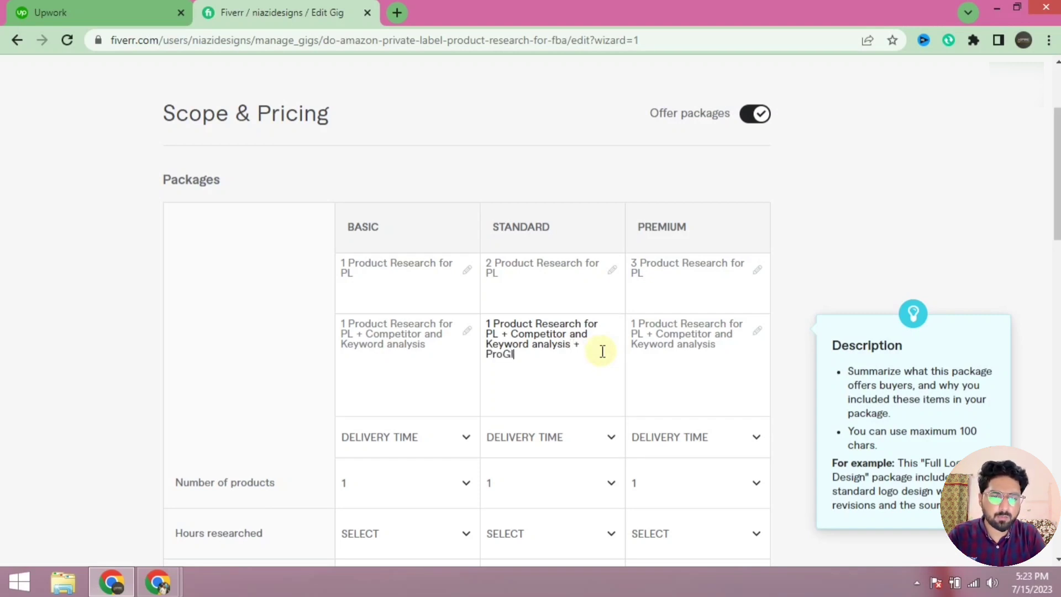
key("BackSpace")
key("BackSpace")
type("fit Calculation")
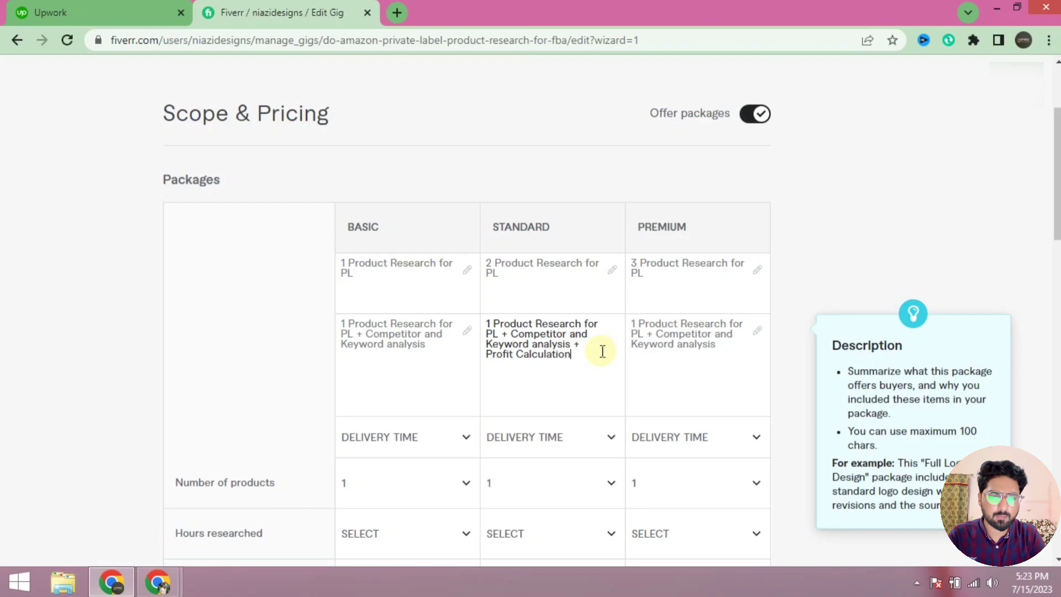
Copy "+ Profit Calculation" from the Standard description to the end of the Premium description, followed by "+ Launch Plan"
left_click_drag(571, 354, 575, 344)
key("ctrl+c")
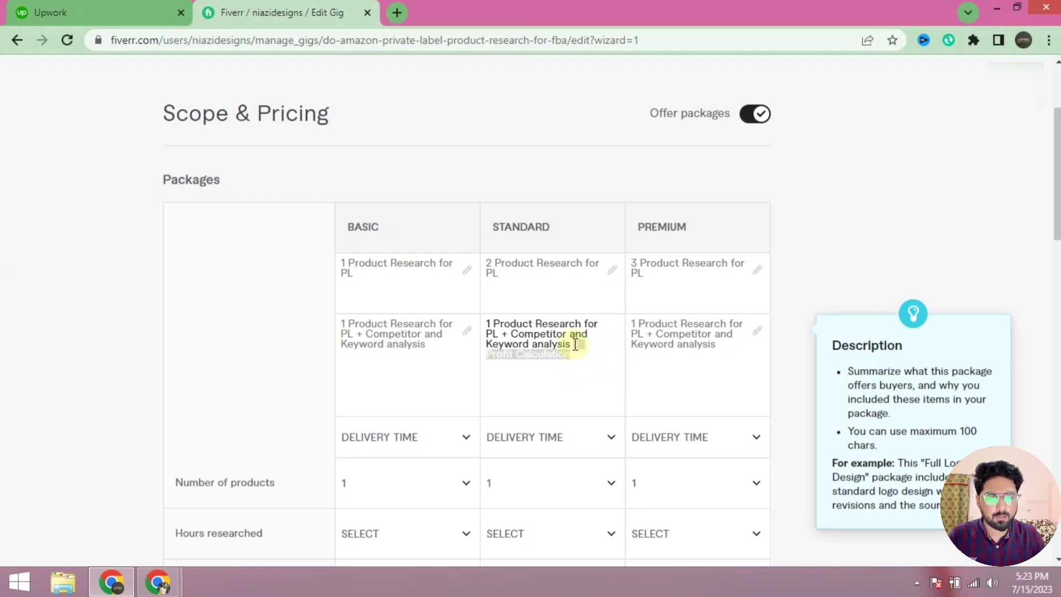
left_click(741, 343)
key("ctrl+v")
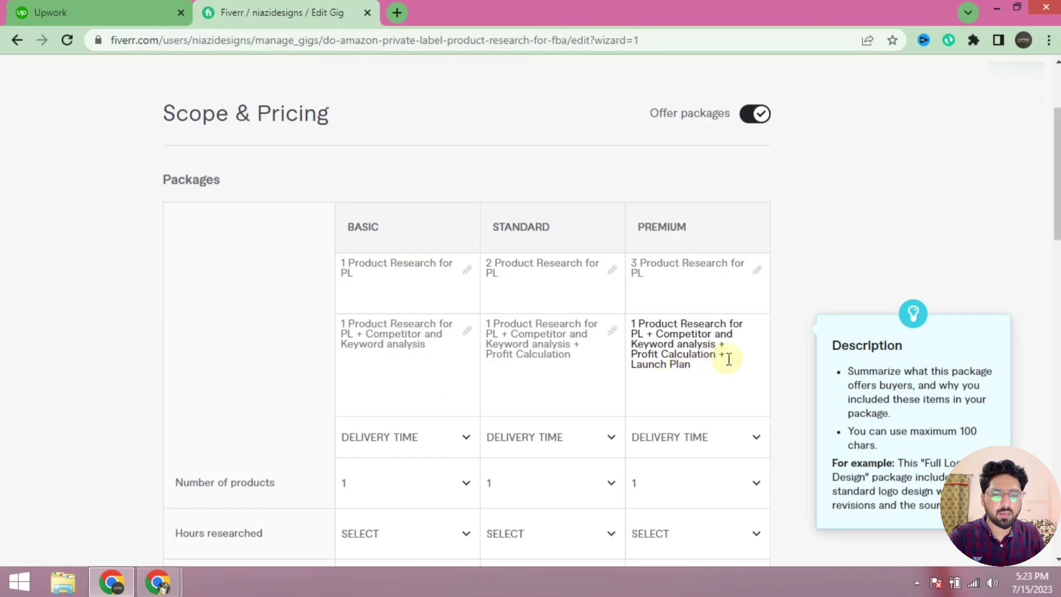
Set the delivery time to 2 days for Basic, 4 days for Standard and 4 days for Premium
scroll(729, 359, "down", 3)
left_click(396, 282)
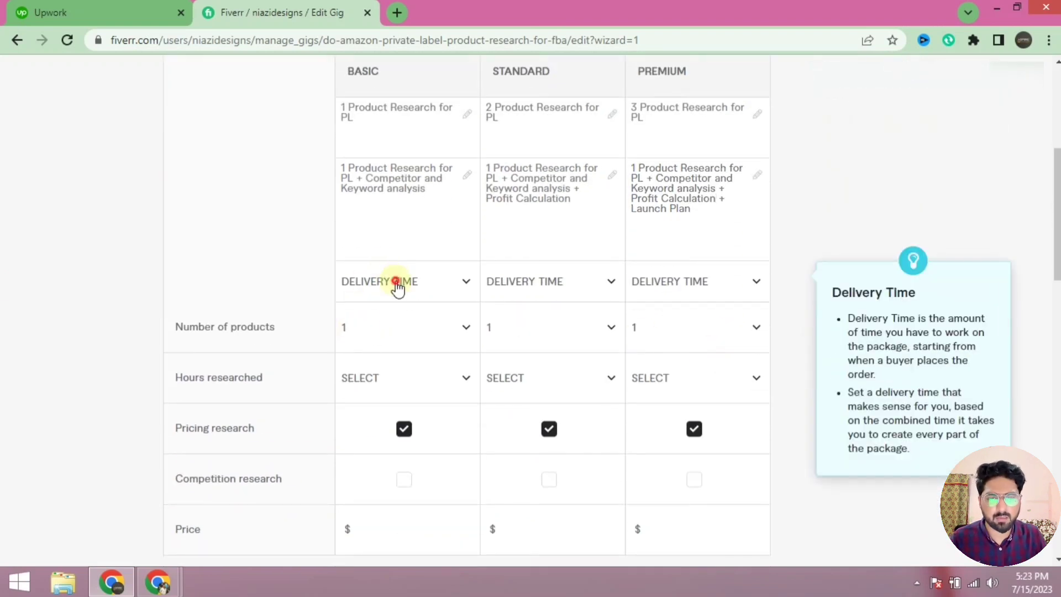
left_click(385, 436)
left_click(534, 284)
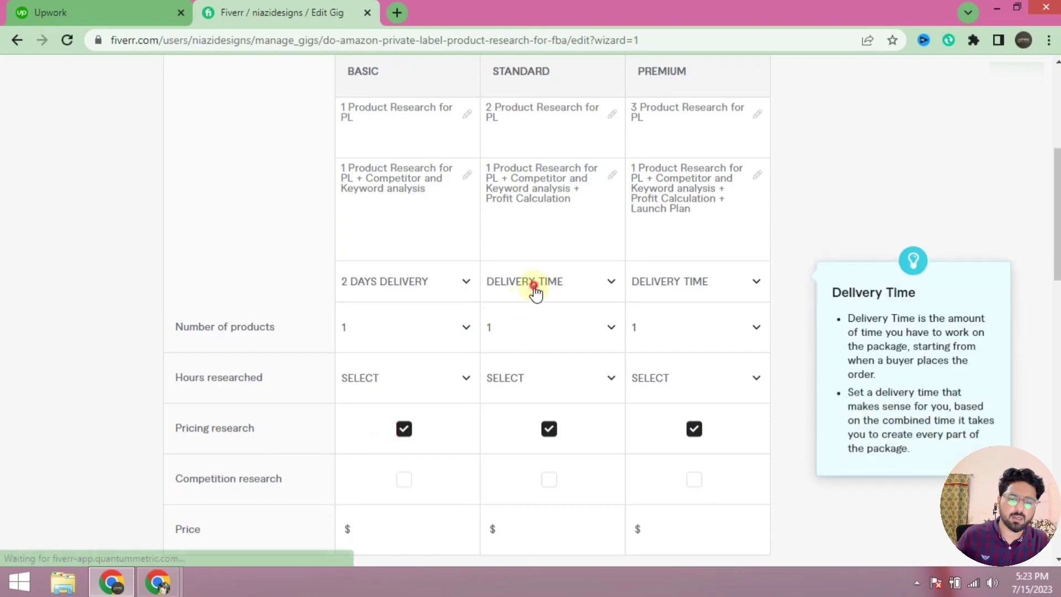
scroll(553, 442, "down", 3)
left_click(560, 395)
left_click(730, 281)
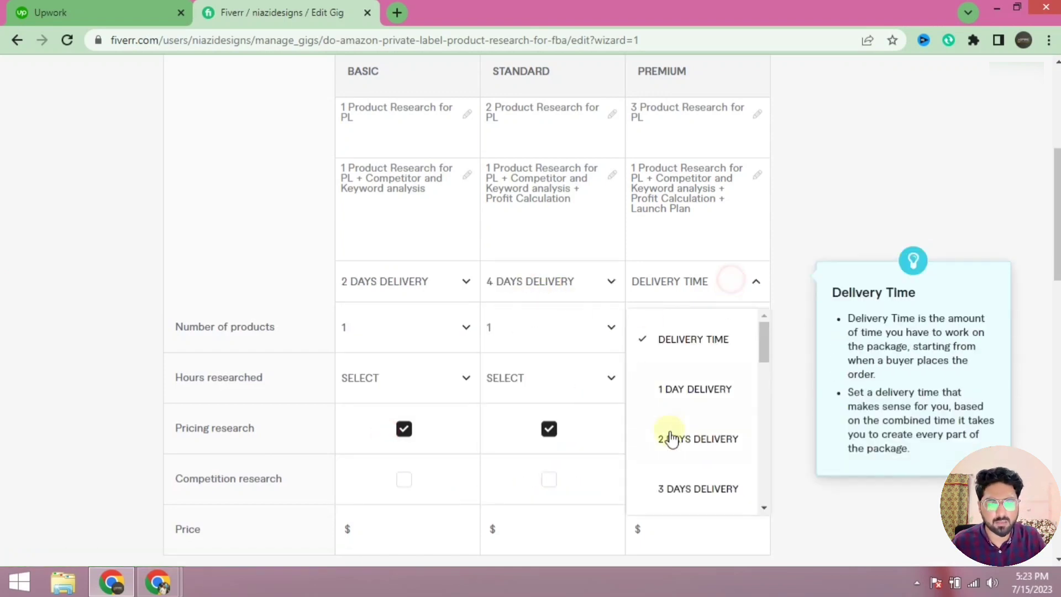
scroll(671, 439, "down", 2)
left_click(675, 390)
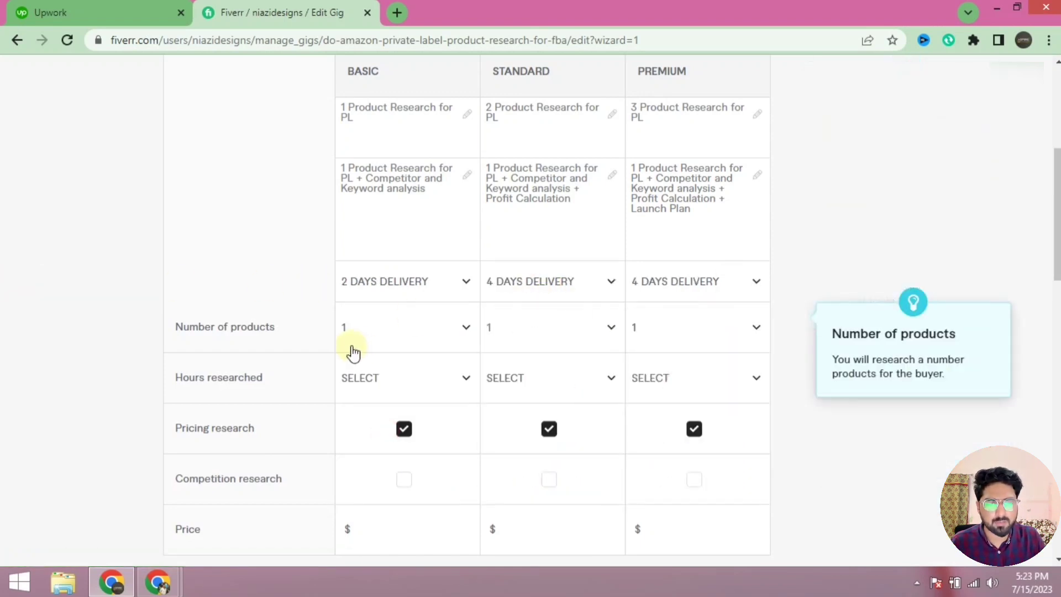
Set the number of products to 2 for the Standard package and 3 for the Premium package
left_click(535, 325)
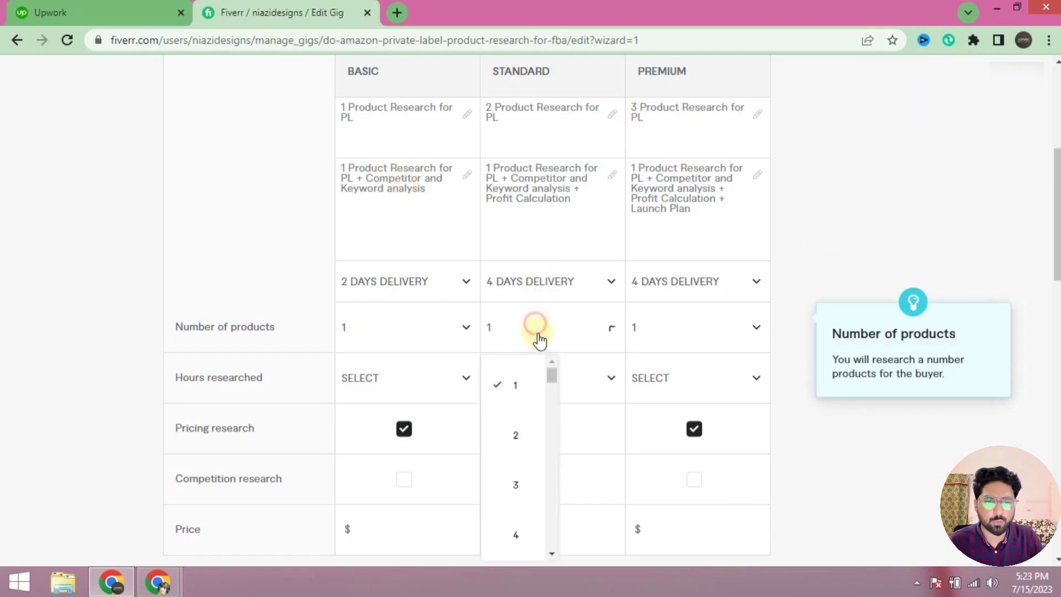
left_click(534, 436)
left_click(697, 338)
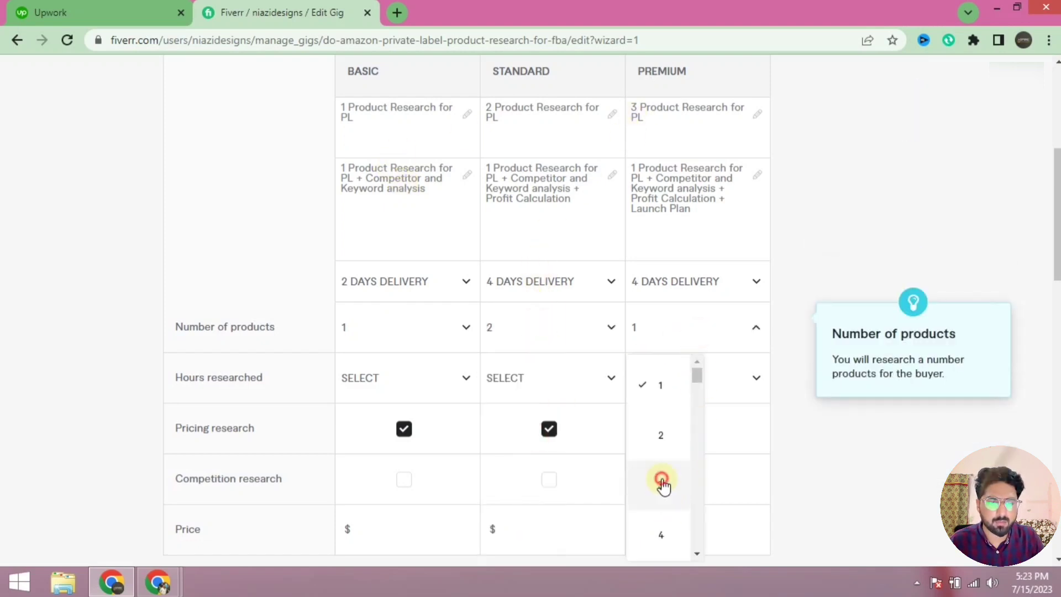
left_click(662, 485)
Include competition research in the Basic, Standard and Premium packages
scroll(76, 308, "down", 3)
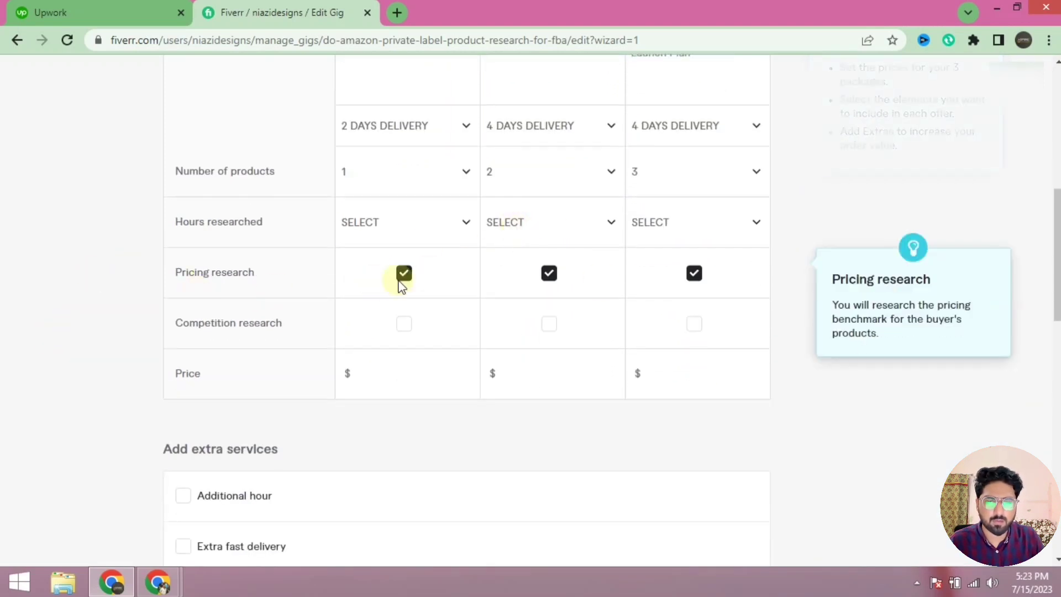
left_click(403, 323)
left_click(548, 323)
left_click(693, 326)
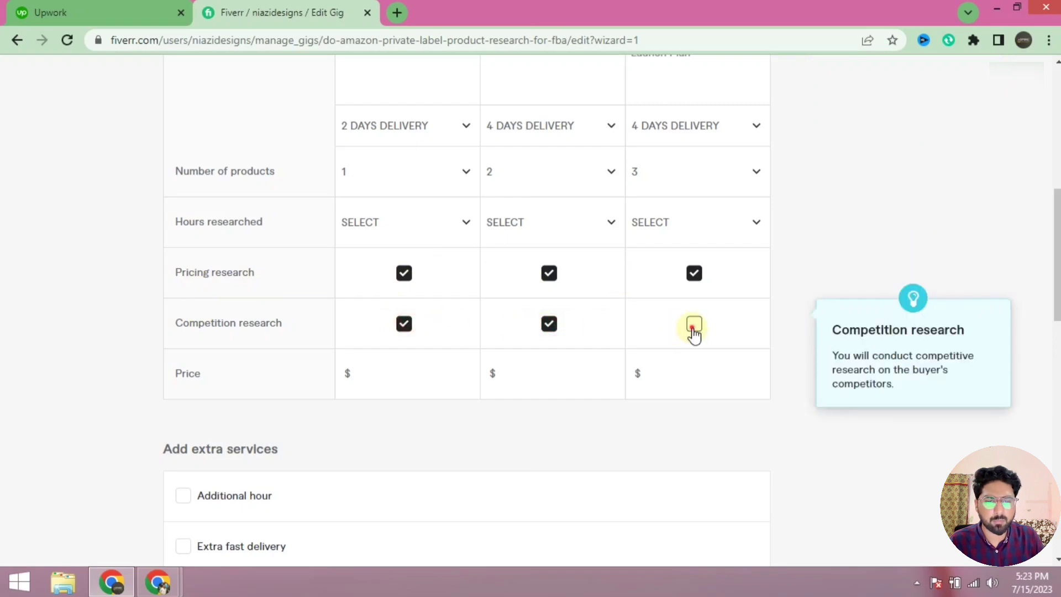
Exclude pricing research and competition research from the Basic package
scroll(417, 199, "up", 7)
scroll(413, 309, "down", 4)
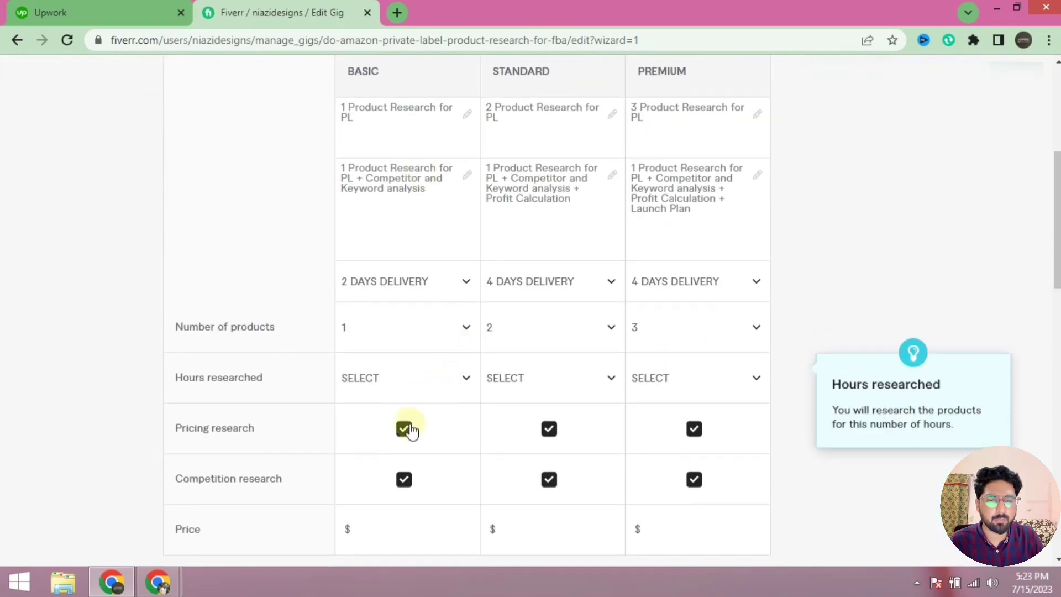
left_click(404, 429)
left_click(404, 478)
scroll(619, 425, "down", 1)
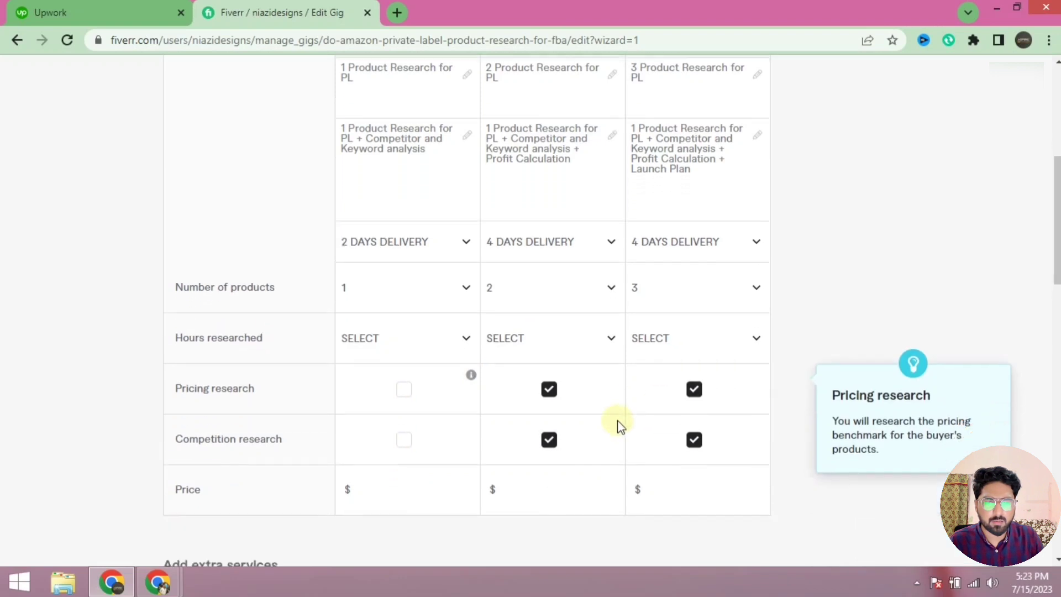
Price the Basic package at $20, Standard at $40 and Premium at $60
scroll(619, 426, "down", 1)
left_click(409, 444)
type("20")
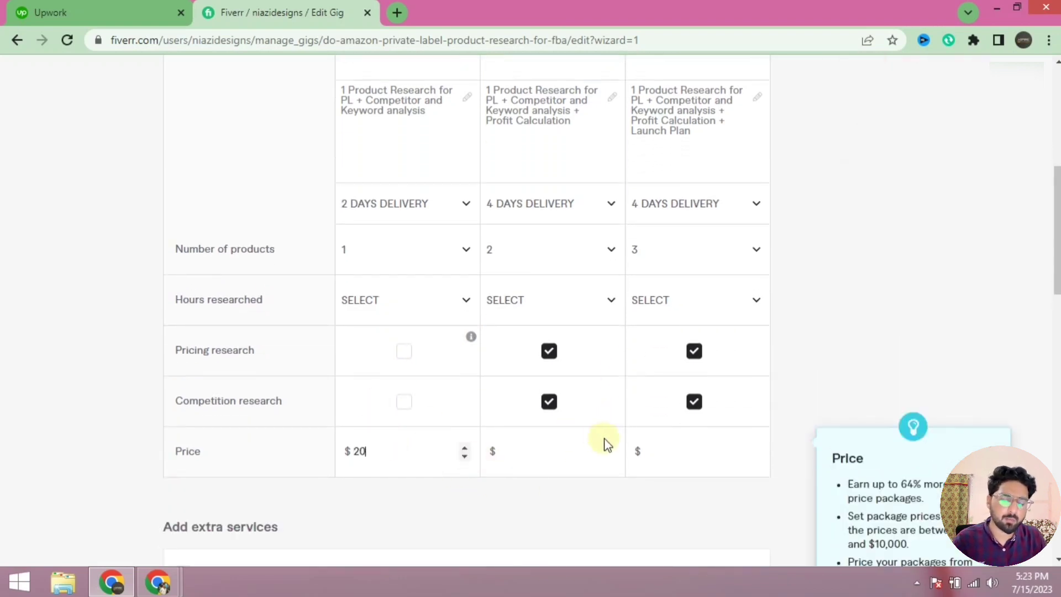
left_click(571, 456)
type("40")
left_click(679, 459)
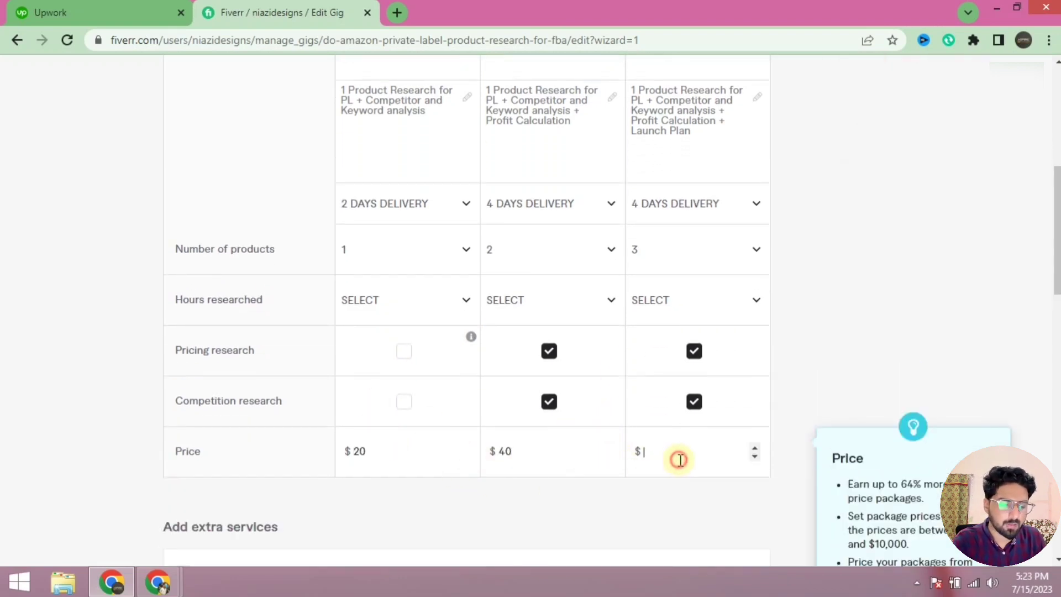
type("60")
Remove the additional product extra service, then save the pricing and continue to the gig description
scroll(64, 390, "down", 8)
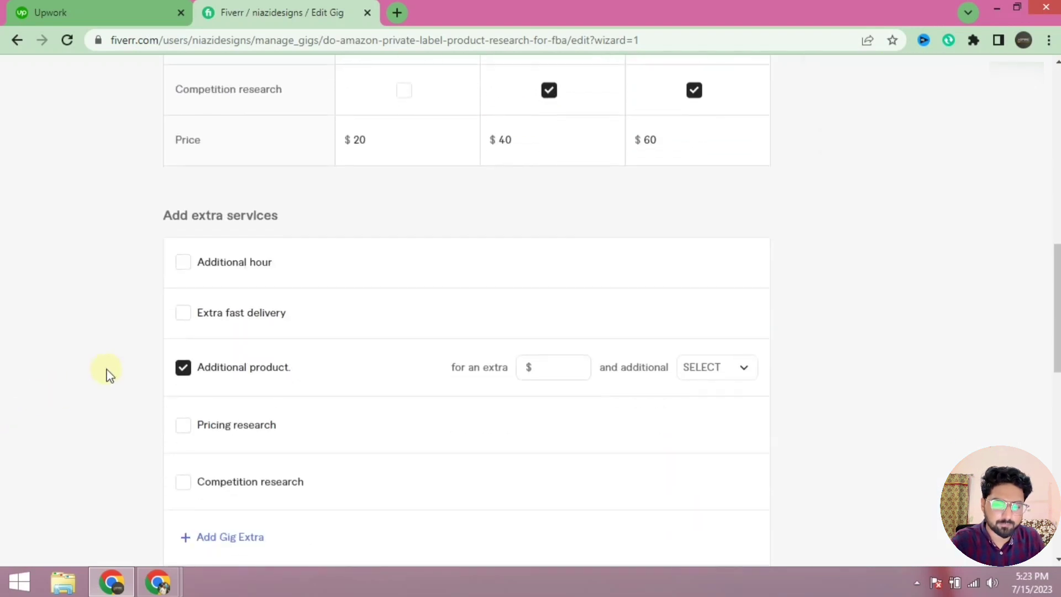
left_click(183, 213)
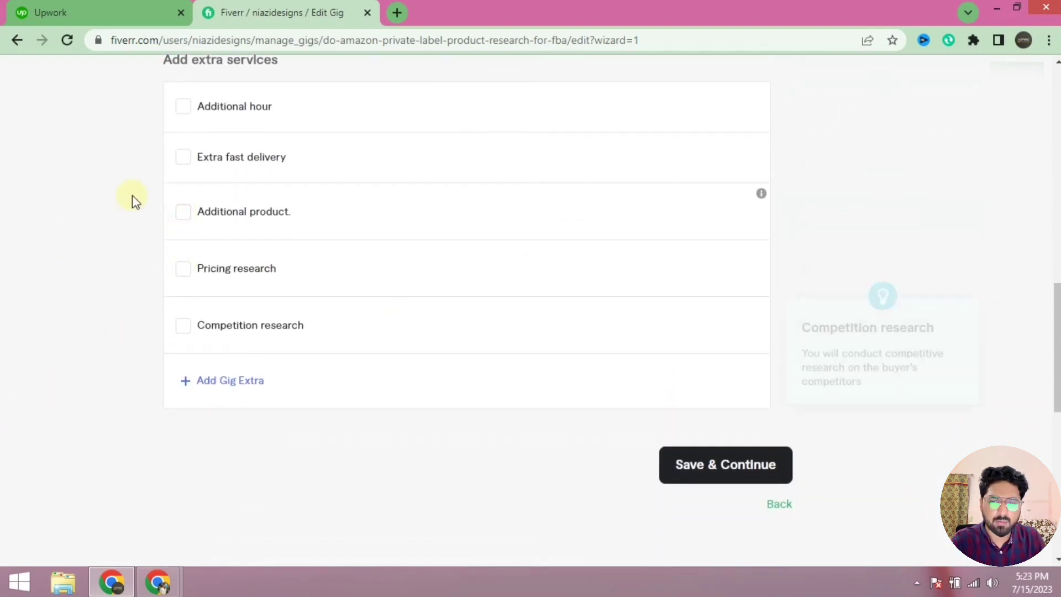
left_click(702, 475)
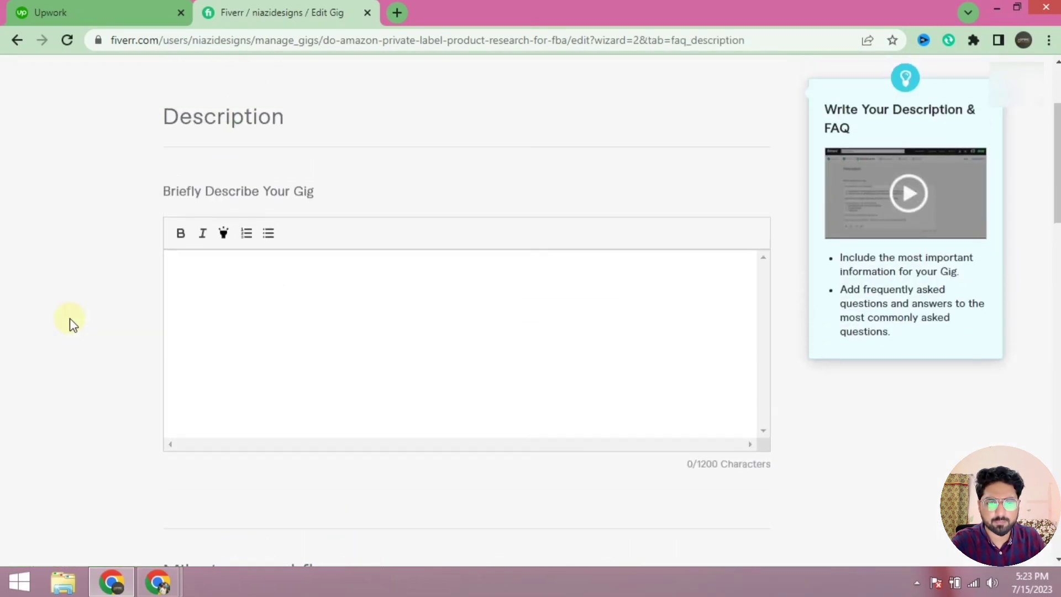
Try to open the Bard AI chatbot at bard.ai in a new browser tab
left_click(274, 300)
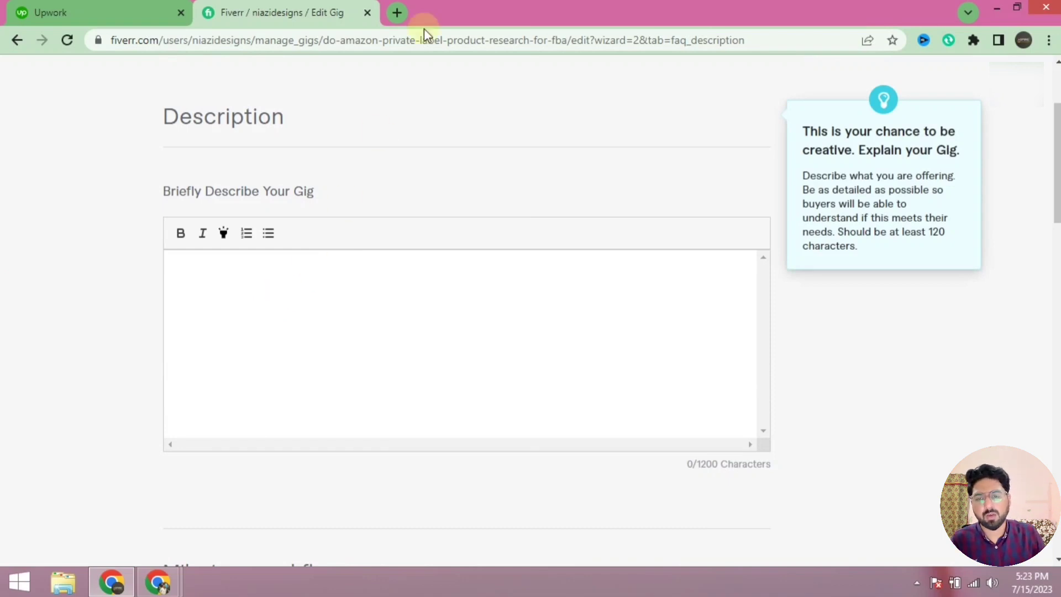
left_click(396, 17)
type("bard.")
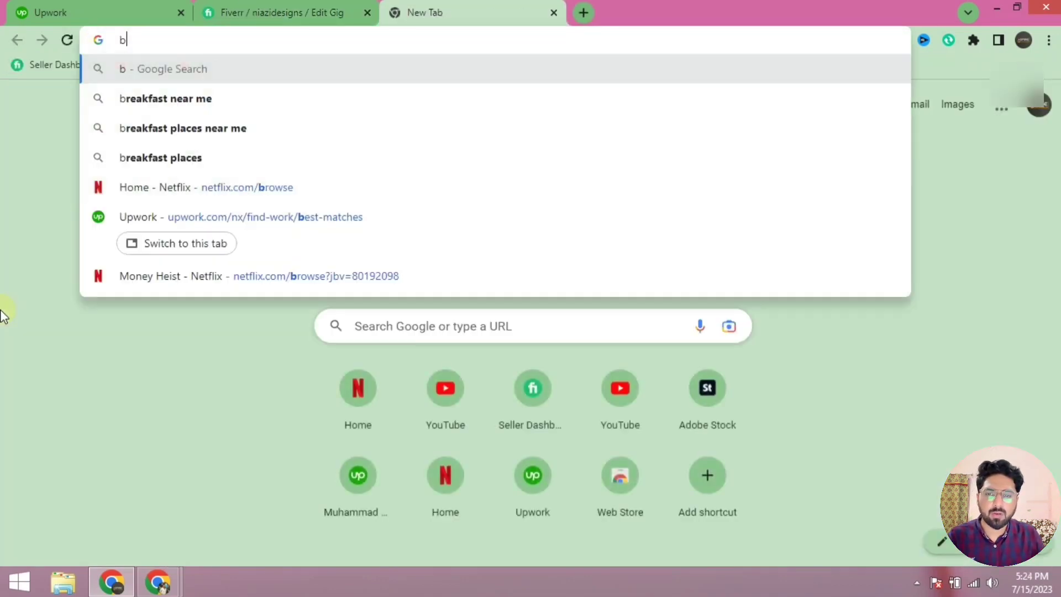
type("ai")
key("Return")
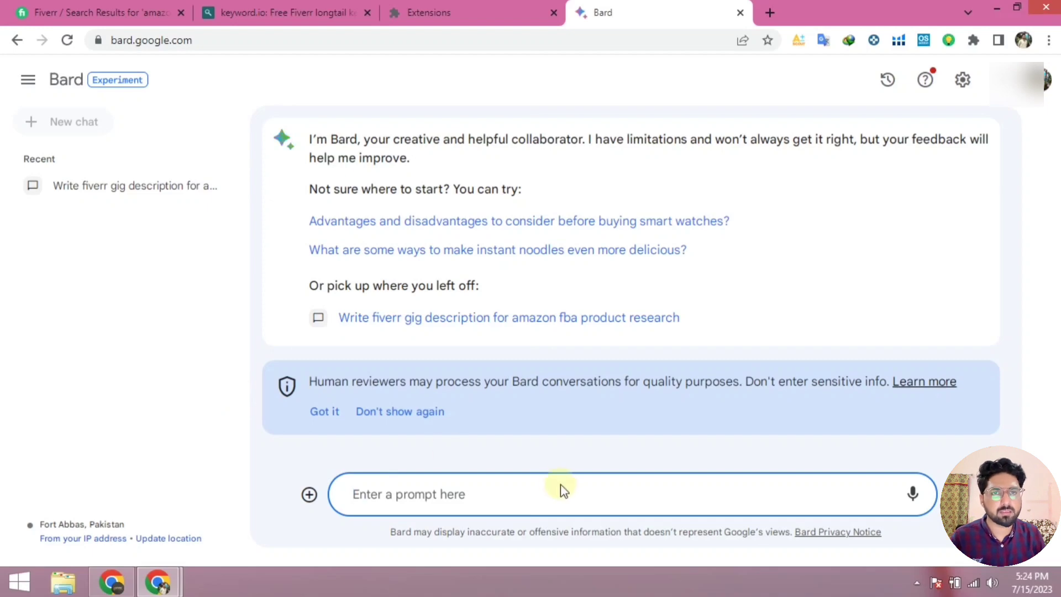
type("fiv")
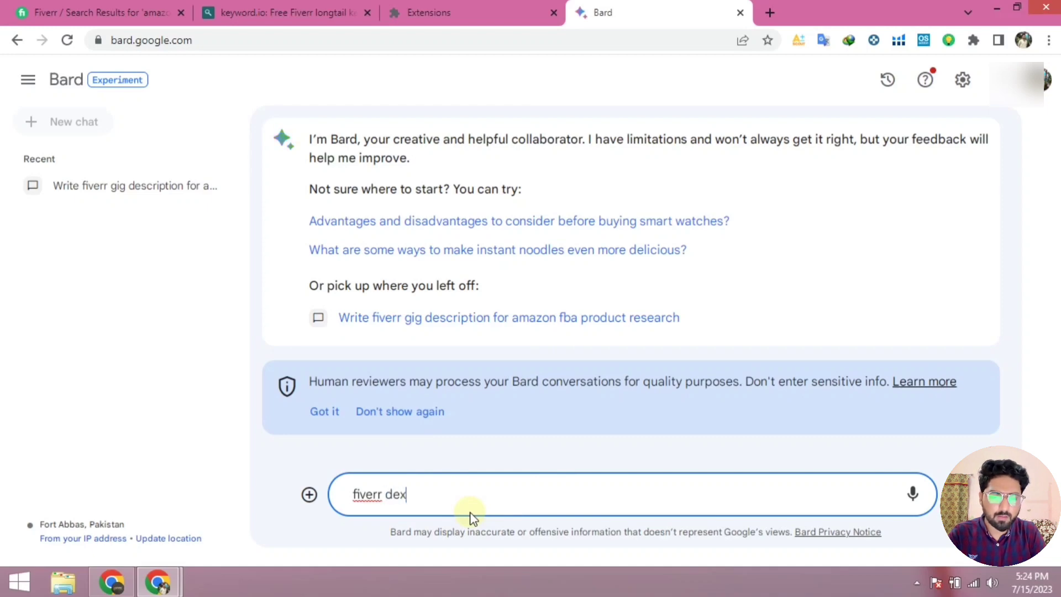
type("err")
key("BackSpace")
key("BackSpace")
key("BackSpace")
key("BackSpace")
key("BackSpace")
key("BackSpace")
Ask Bard to "write fiverr gig description for amazon product research"
type("write")
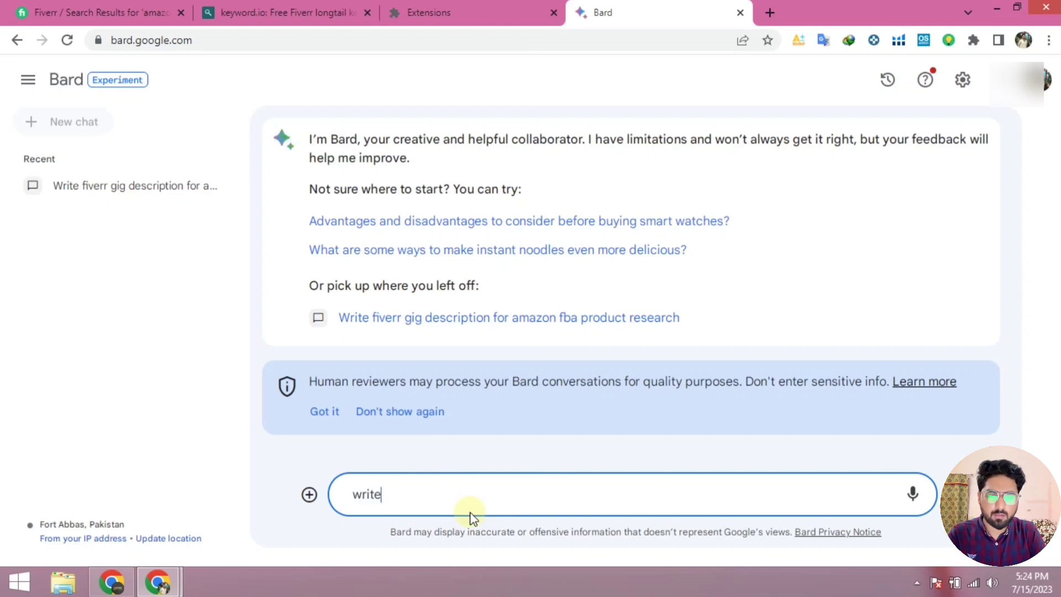
type(" fiverr gig description for amaozn")
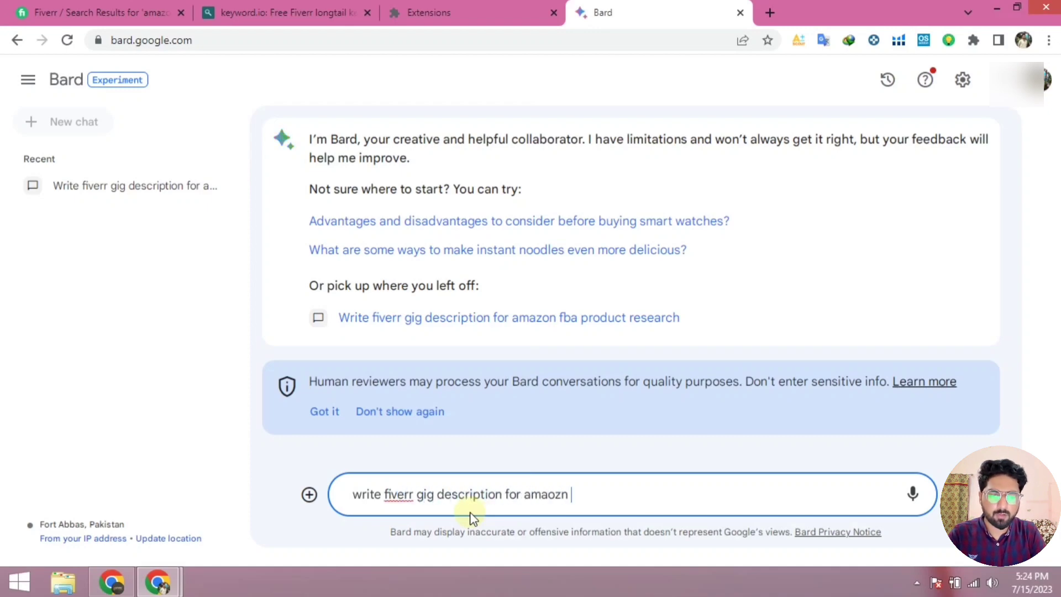
key("BackSpace")
key("BackSpace")
key("BackSpace")
key("BackSpace")
type("zon produ")
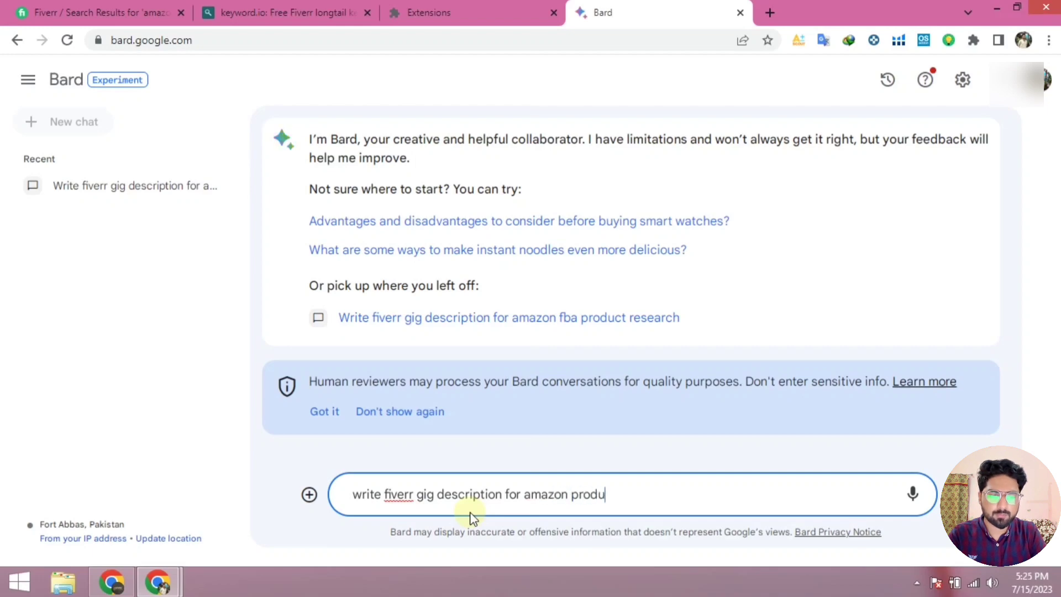
type("ct research")
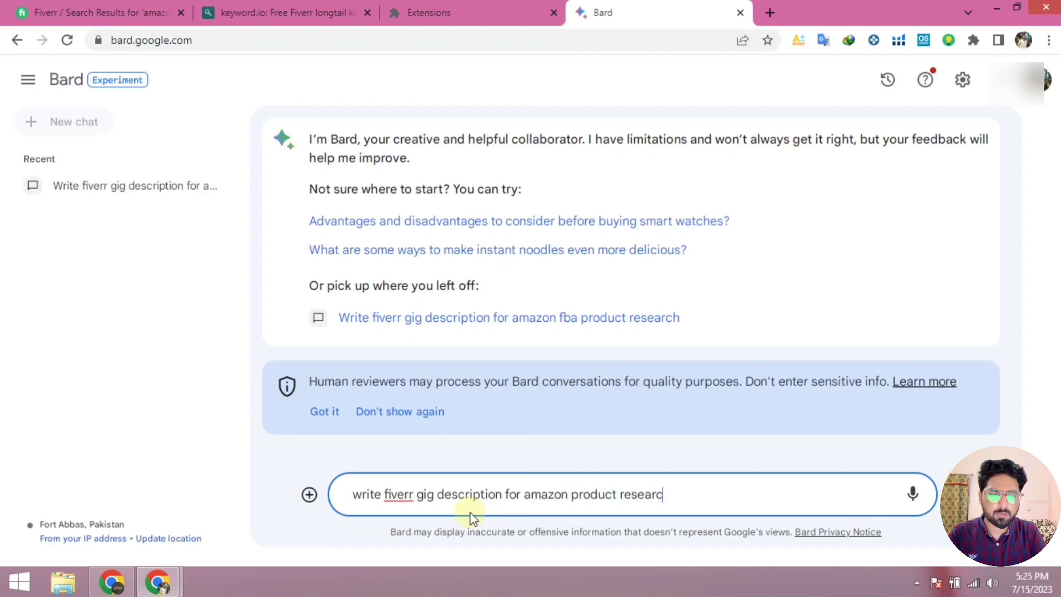
key("Return")
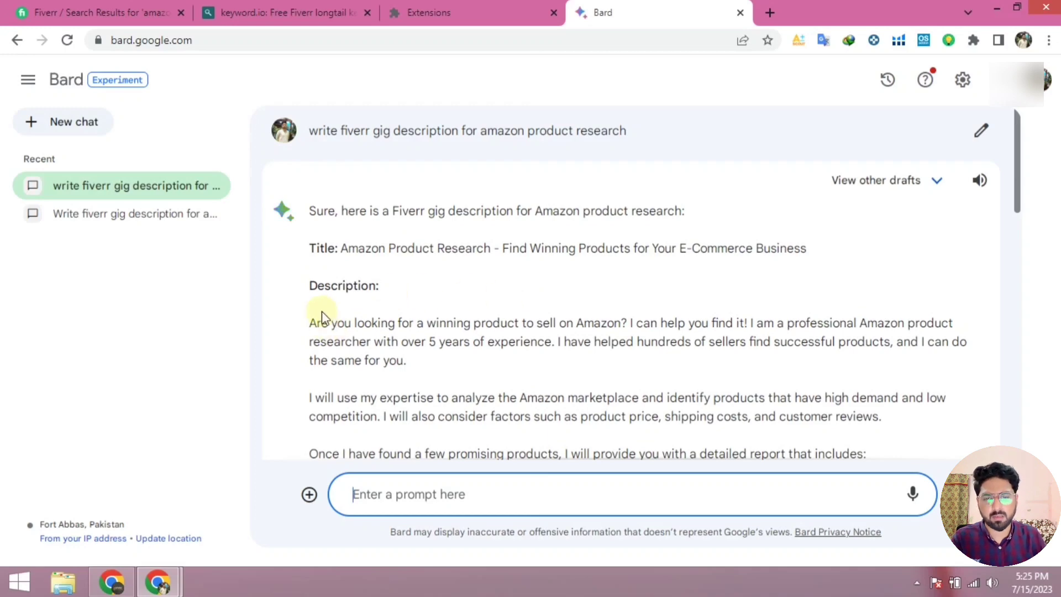
Copy Bard's generated description text into the gig's description on Fiverr
left_click_drag(310, 322, 682, 372)
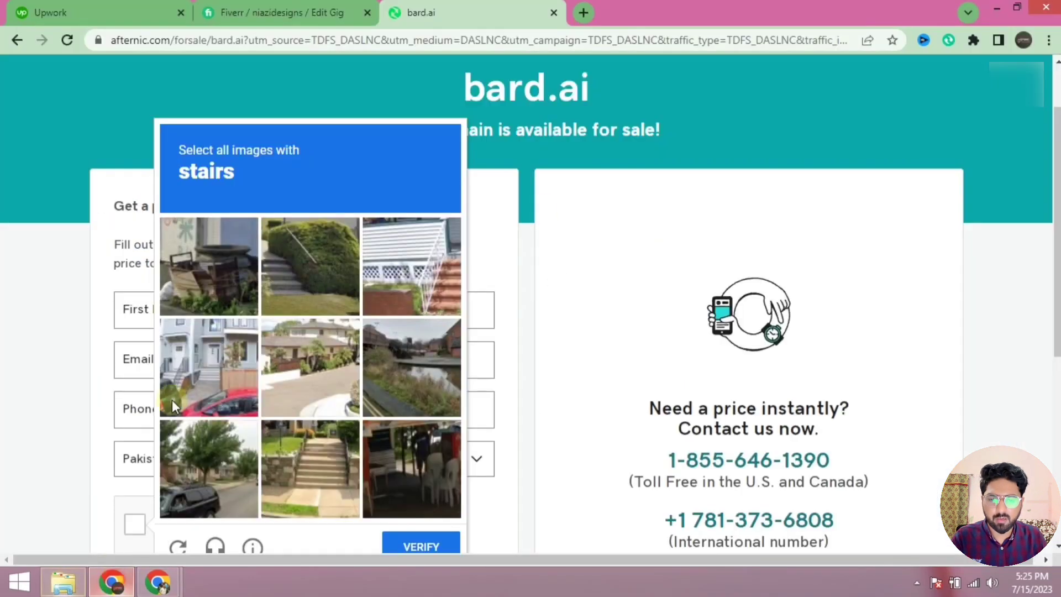
left_click(282, 12)
left_click(177, 296)
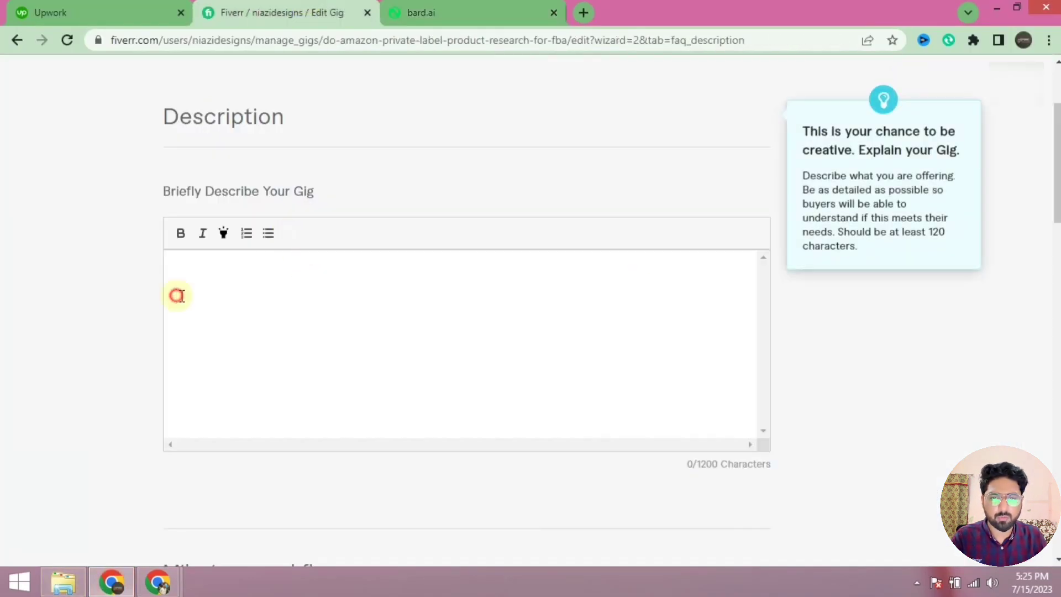
key("ctrl+v")
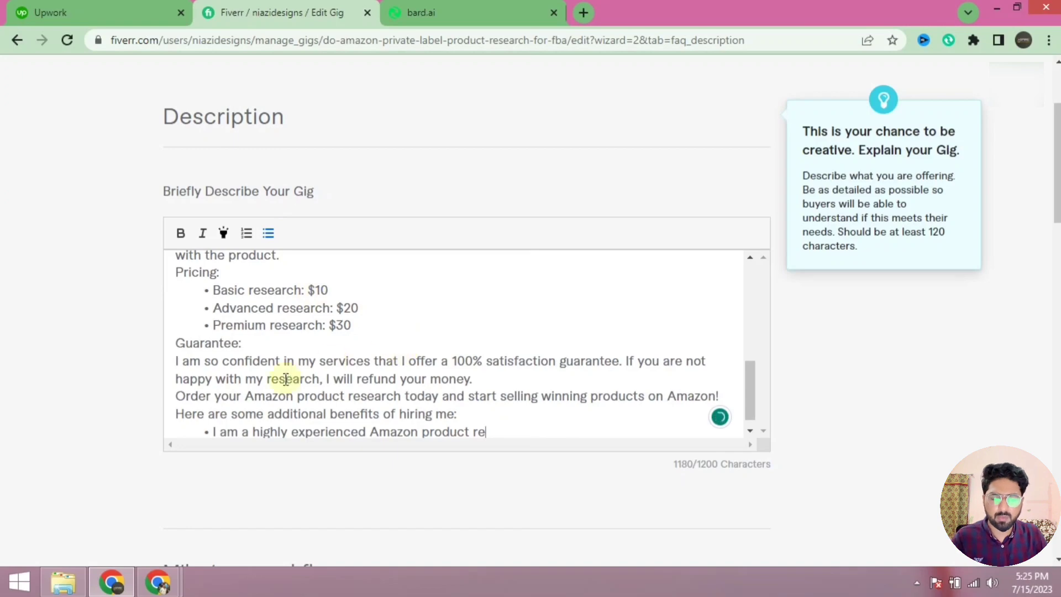
Delete the cut-off last bullet "I am a highly experienced Amazon product re" from the gig description
scroll(285, 378, "up", 5)
scroll(340, 309, "down", 5)
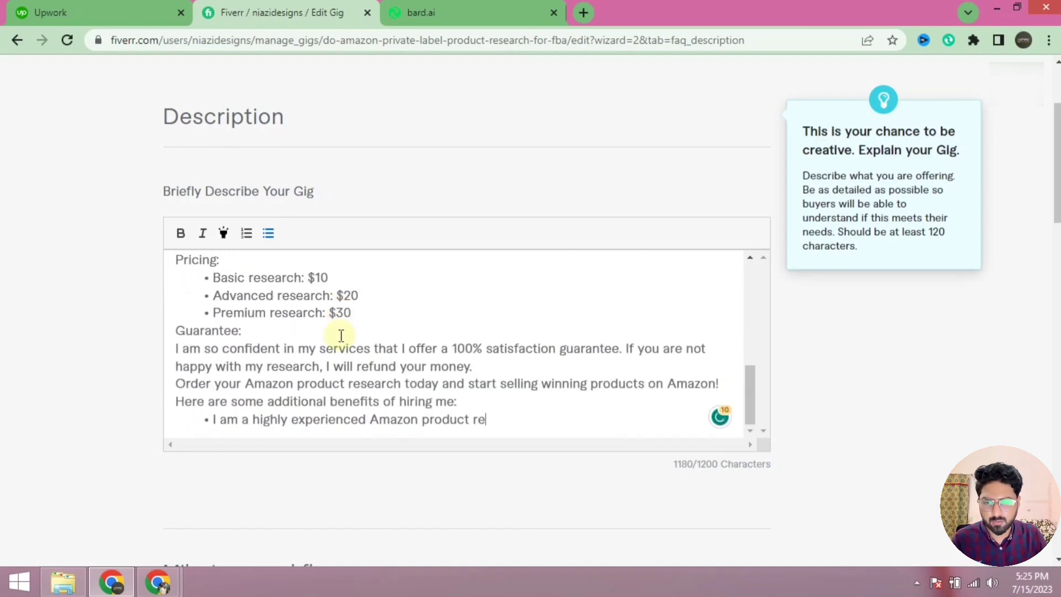
left_click_drag(489, 420, 199, 436)
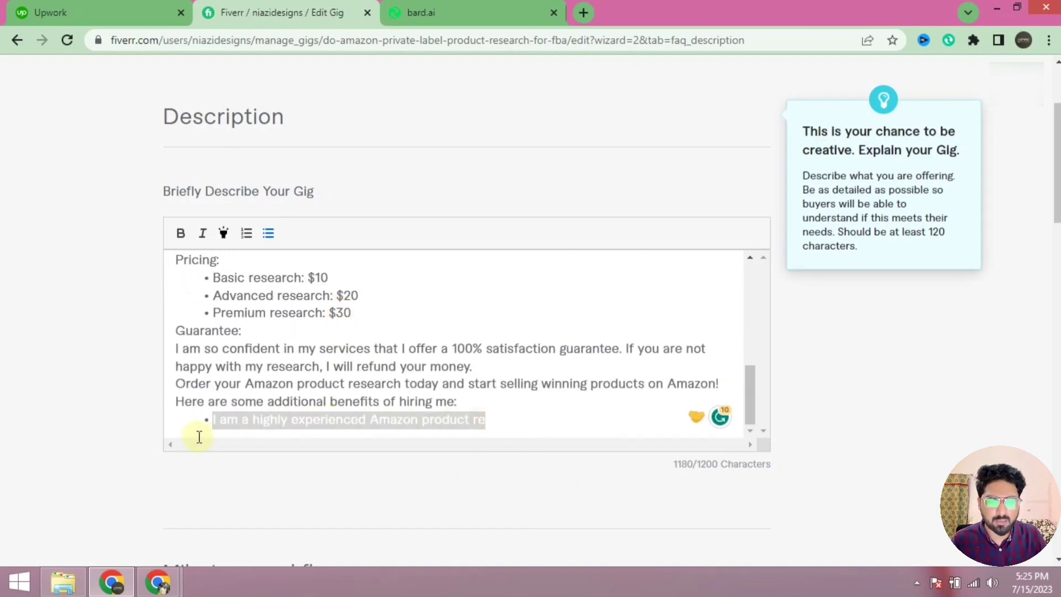
key("BackSpace")
key("BackSpace")
key("BackSpace")
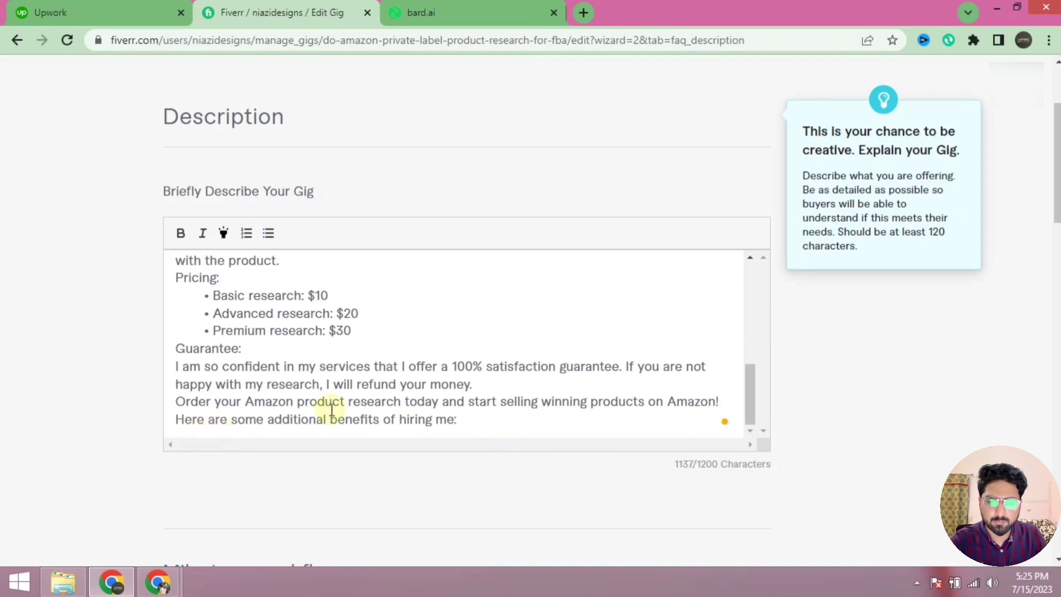
Insert a blank line after the opening paragraph ending "I can do the same for you." in the gig description
scroll(365, 307, "up", 1)
scroll(365, 308, "up", 5)
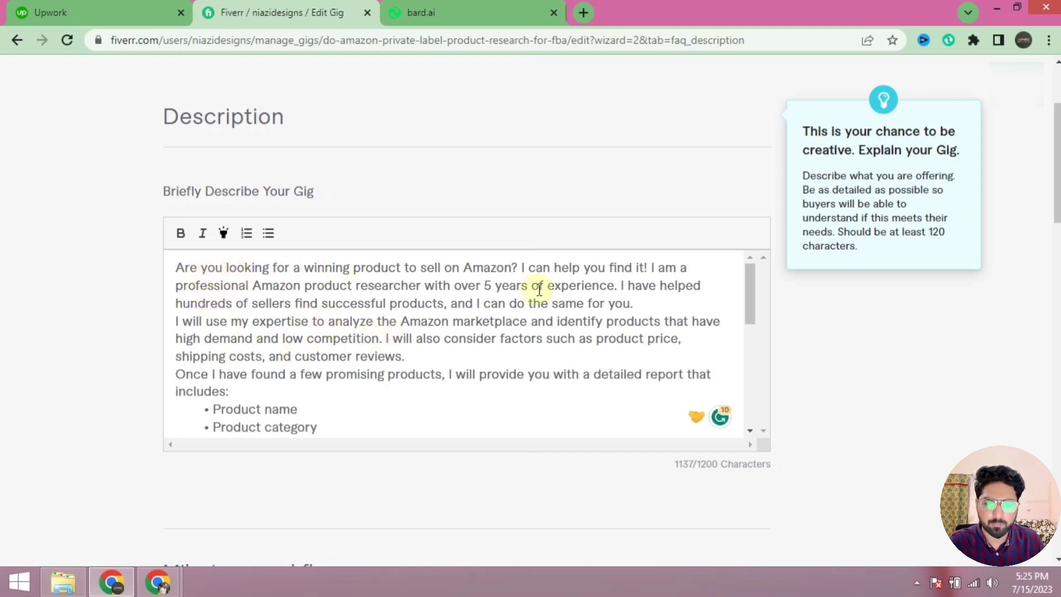
left_click(650, 301)
key("Return")
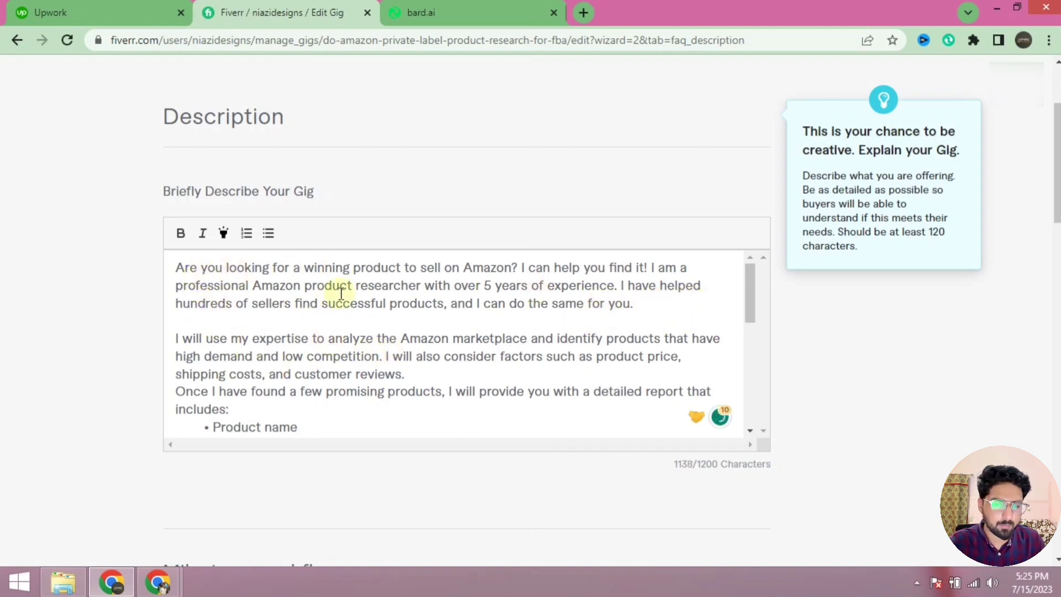
Bold and highlight "Are you looking for a winning product to sell on Amazon?" and start the following text on a new line
left_click_drag(171, 267, 521, 275)
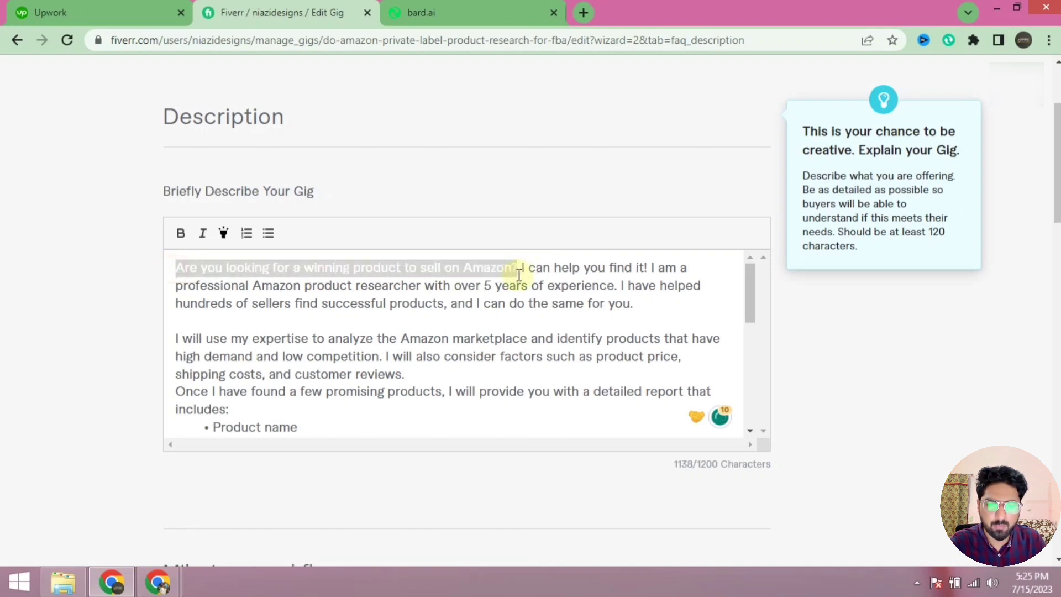
left_click(179, 232)
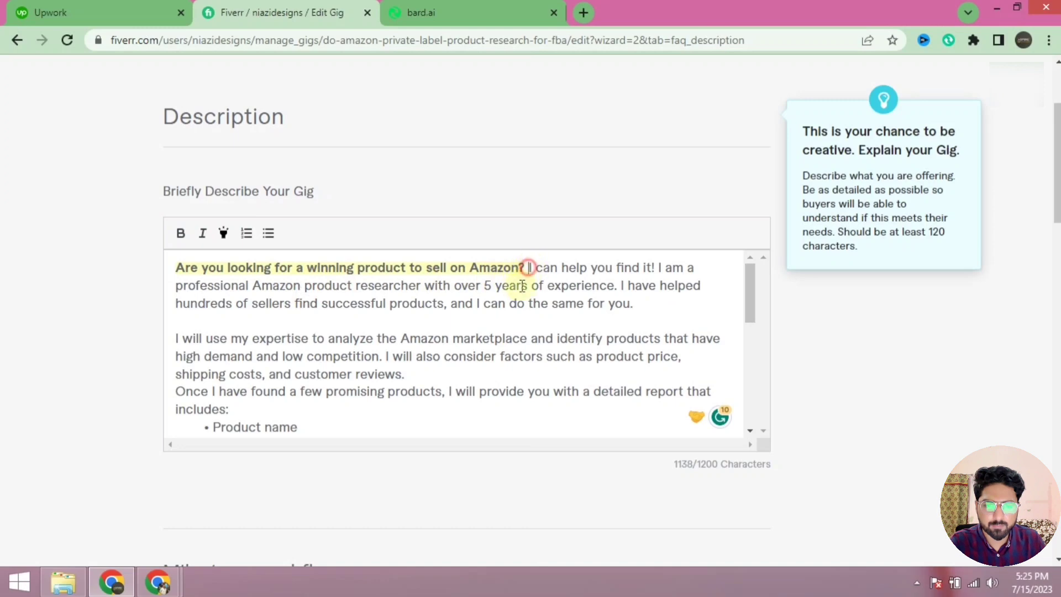
left_click(525, 268)
key("Return")
Insert blank lines before the "Once I have found a few promising products" and "I will also provide you with recommendations" paragraphs
scroll(423, 332, "down", 1)
left_click(425, 313)
key("Return")
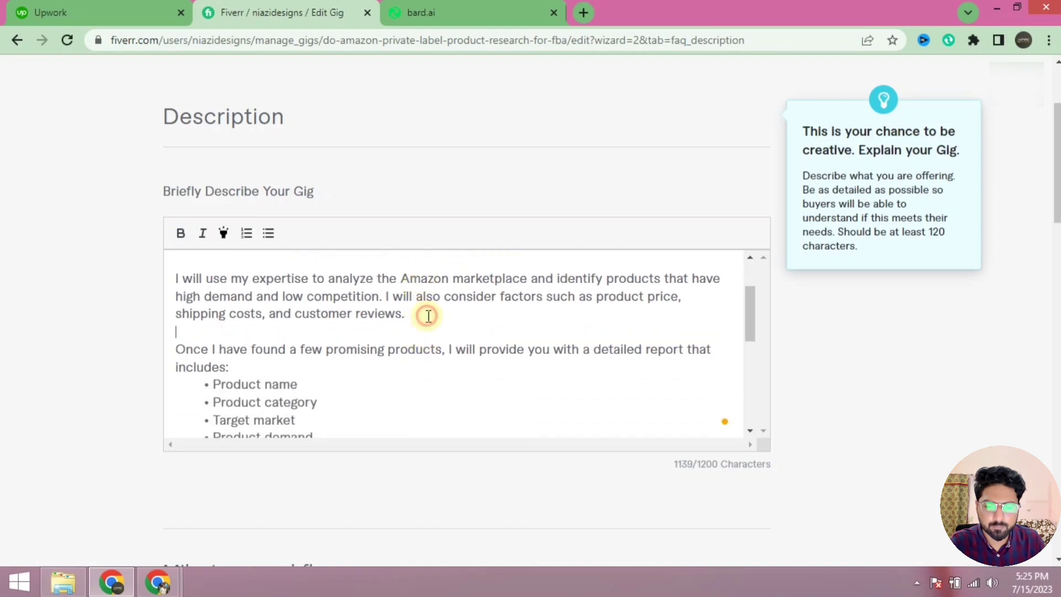
scroll(276, 370, "down", 1)
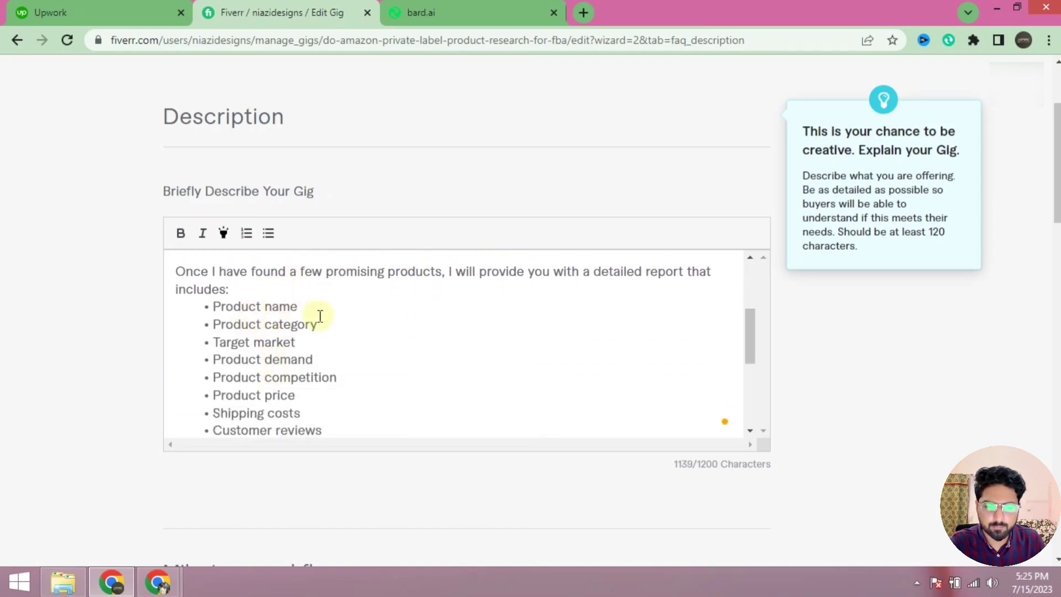
scroll(276, 337, "down", 2)
scroll(249, 346, "down", 1)
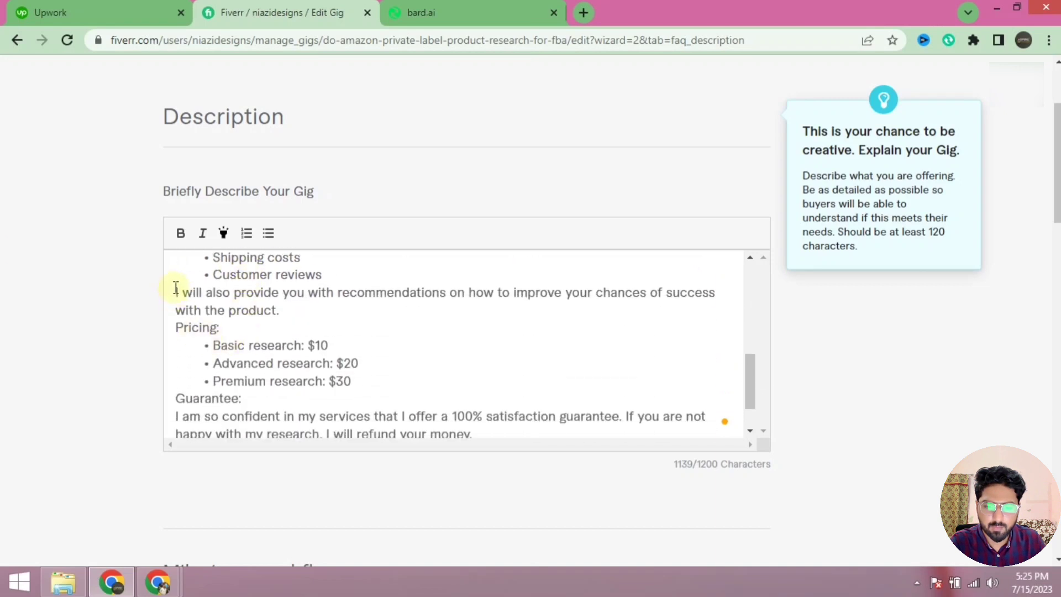
left_click(173, 289)
key("Return")
Insert blank lines before the "Guarantee:" heading and before the "Order your Amazon product research today" line
scroll(197, 350, "down", 2)
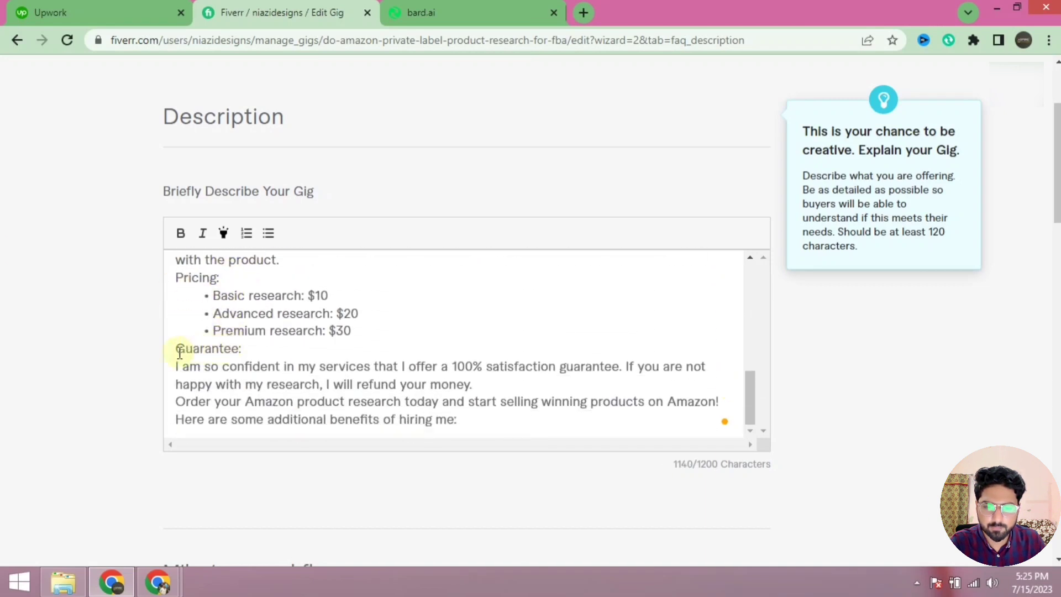
left_click(176, 349)
key("Return")
scroll(199, 357, "down", 1)
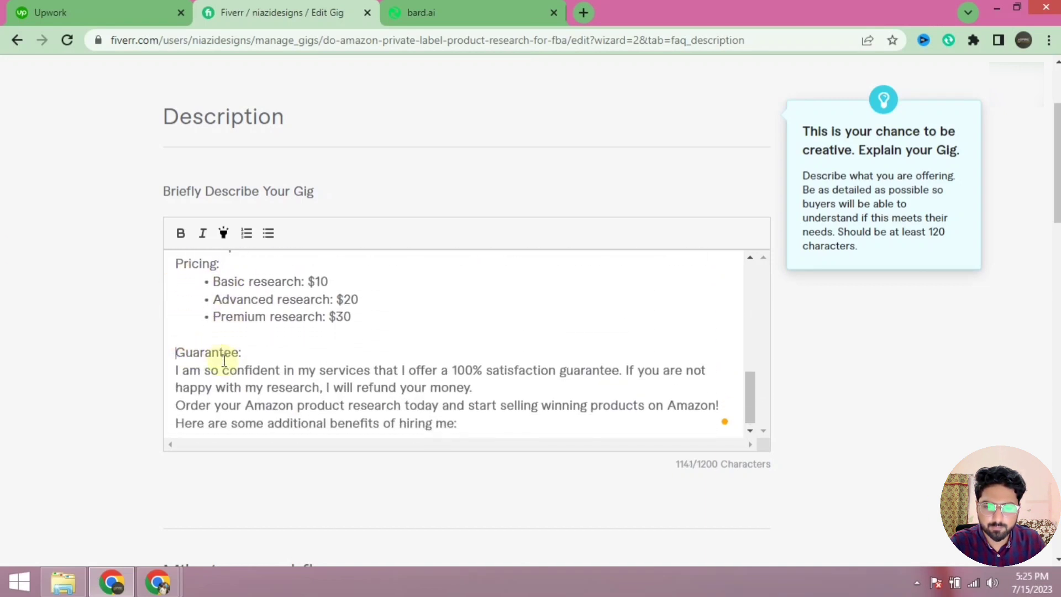
left_click(173, 401)
key("Return")
scroll(301, 410, "down", 1)
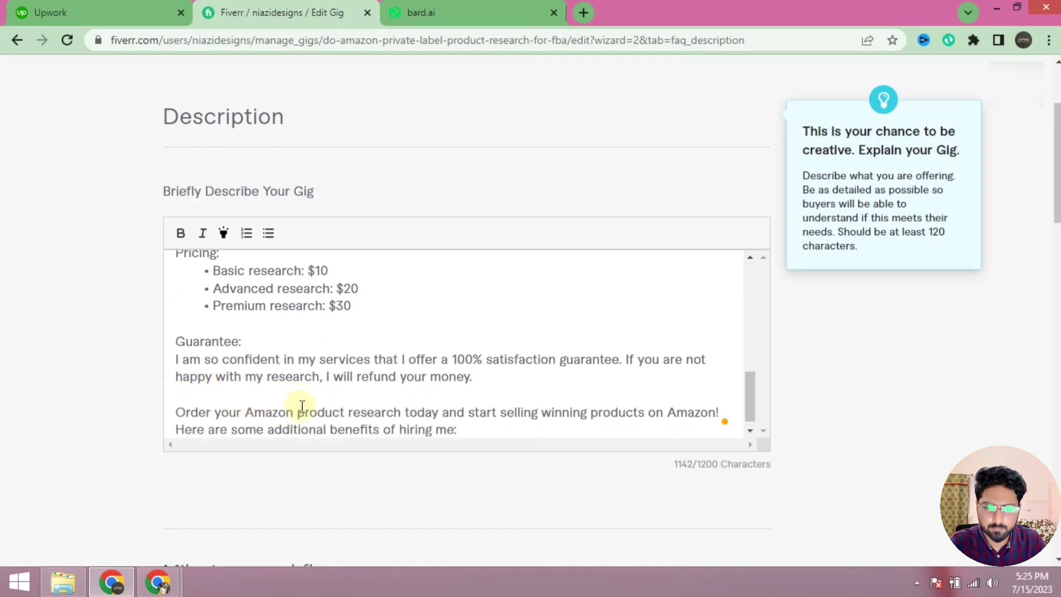
Delete the last line "Here are some additional benefits of hiring me:" along with its leftover empty line
left_click(465, 419)
left_click_drag(369, 429, 178, 435)
key("BackSpace")
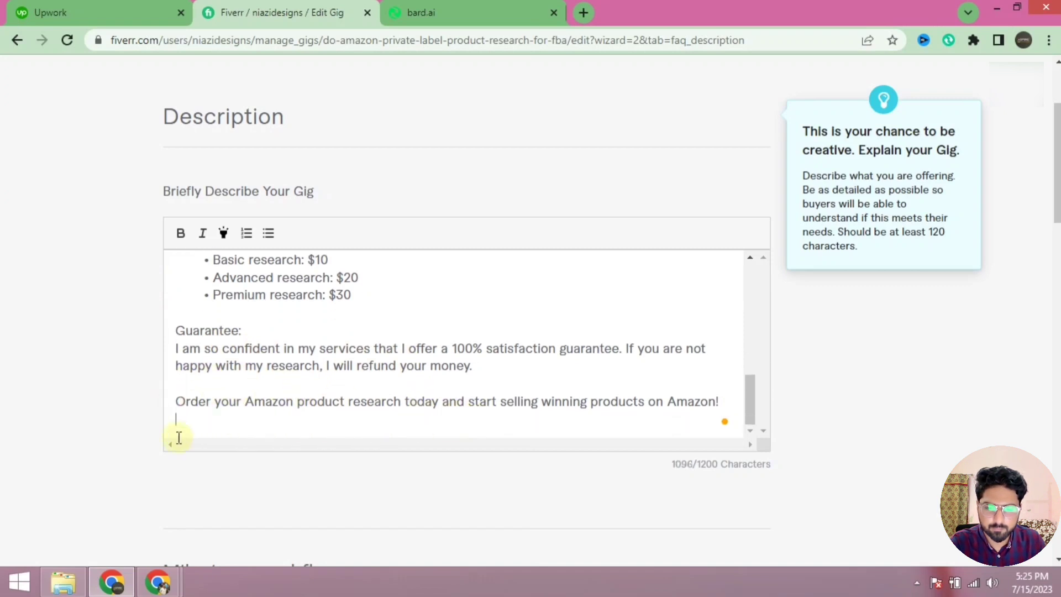
key("BackSpace")
Review the formatted gig description from beginning to end
scroll(379, 298, "up", 10)
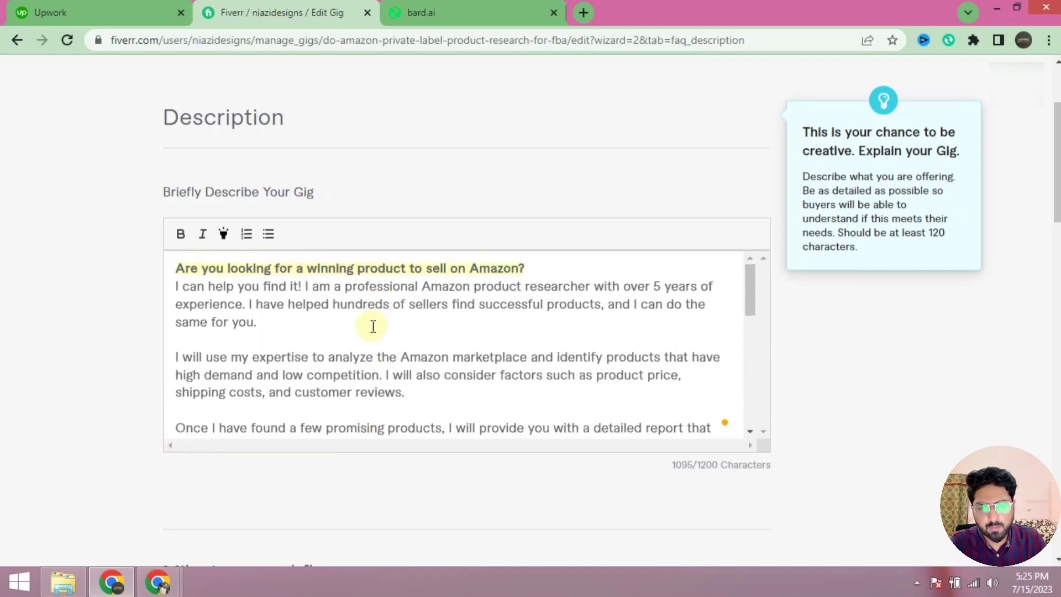
scroll(351, 398, "down", 8)
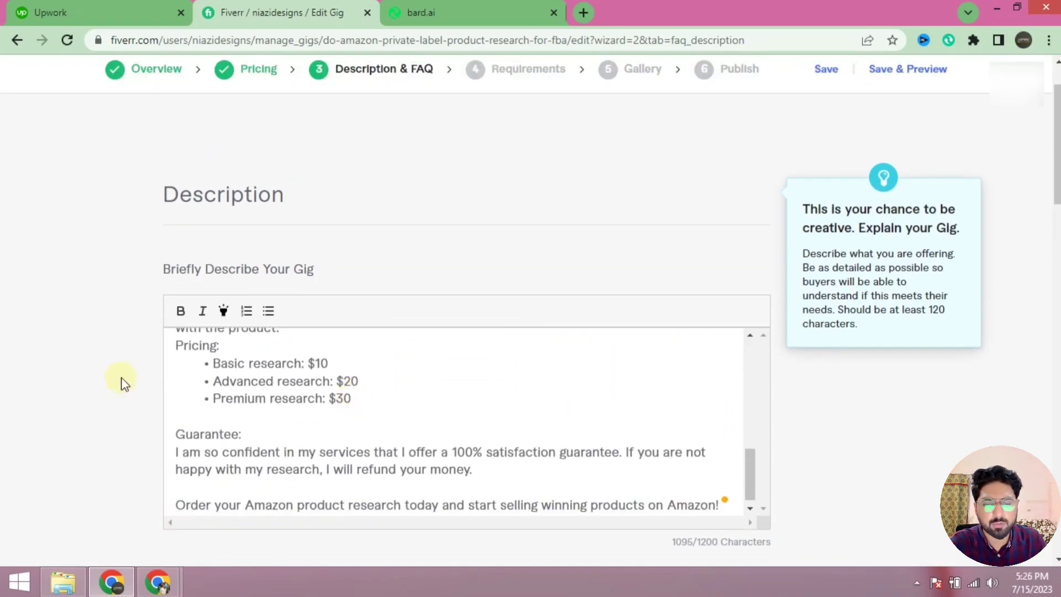
scroll(412, 307, "down", 3)
scroll(412, 307, "up", 10)
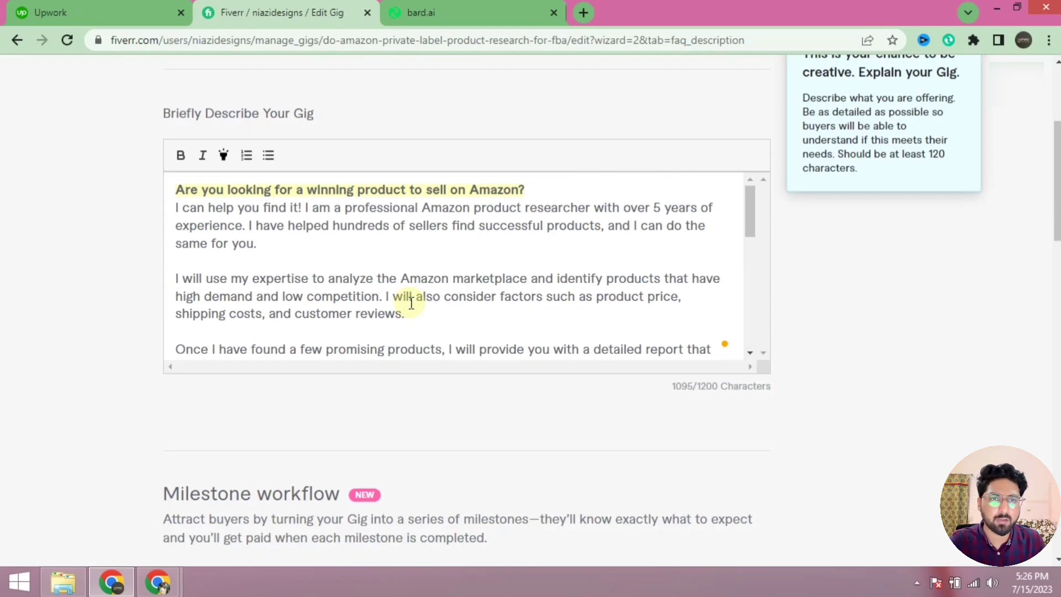
scroll(441, 260, "down", 3)
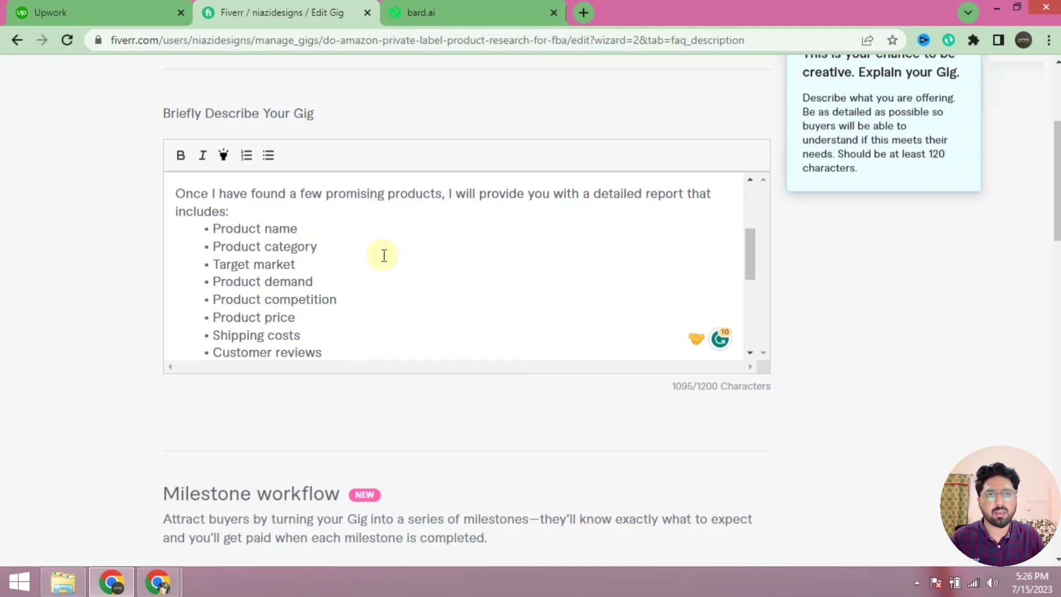
scroll(383, 260, "up", 4)
scroll(395, 298, "down", 2)
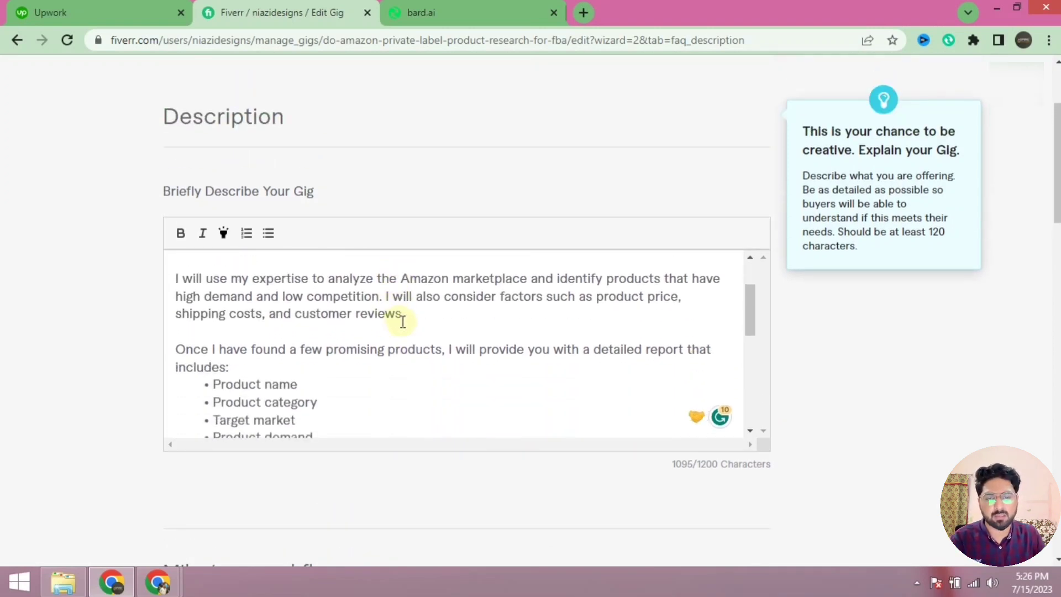
Try to save the description section and continue to the gig's next stage
scroll(403, 317, "down", 3)
scroll(55, 331, "down", 6)
scroll(76, 306, "down", 12)
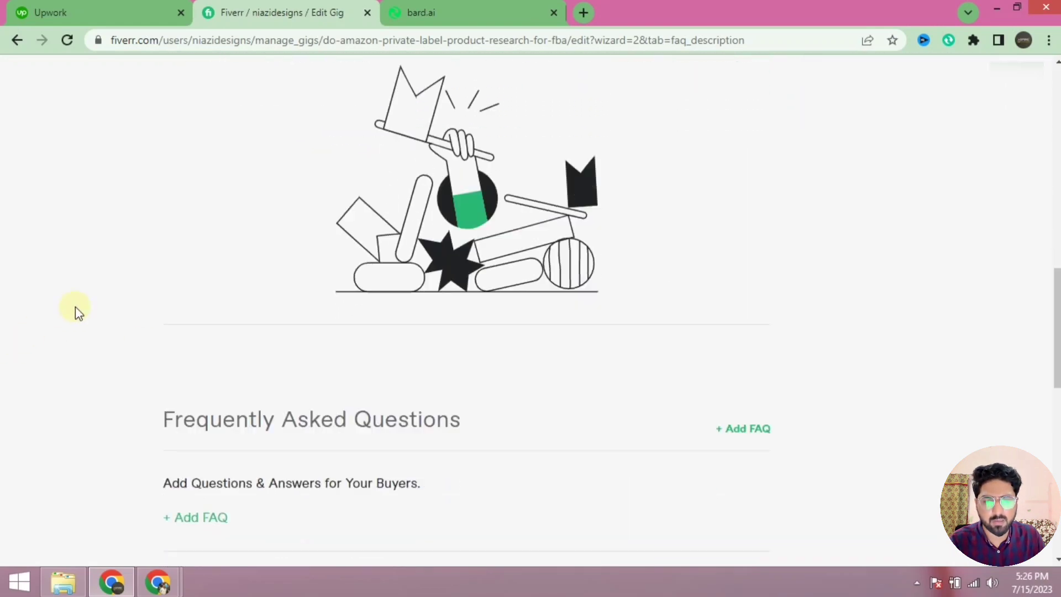
left_click(770, 235)
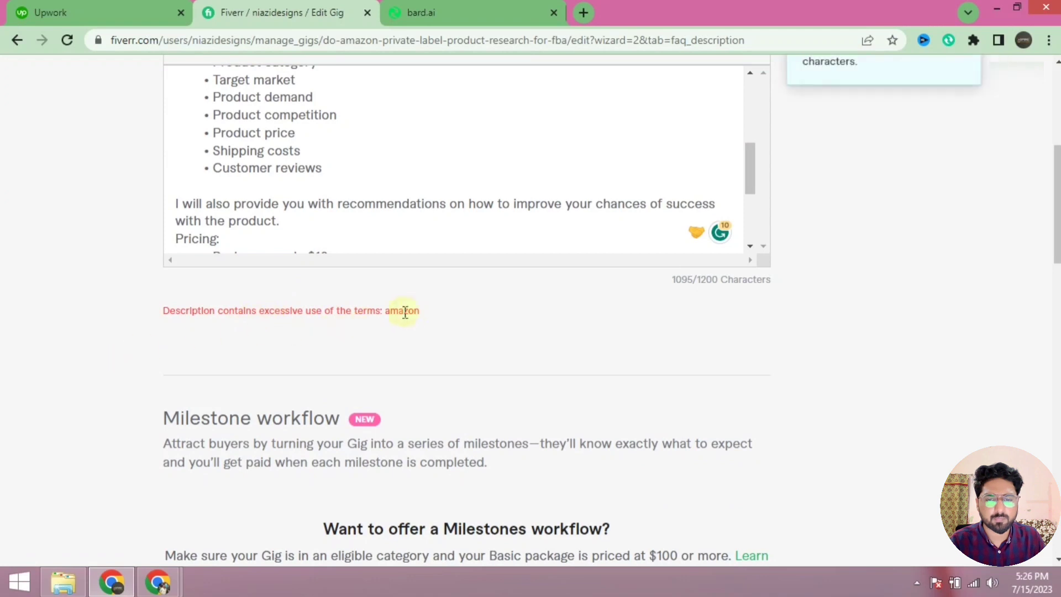
Search the page for "amazon" and delete the word "Amazon" from "Order your Amazon product research today"
scroll(387, 304, "up", 1)
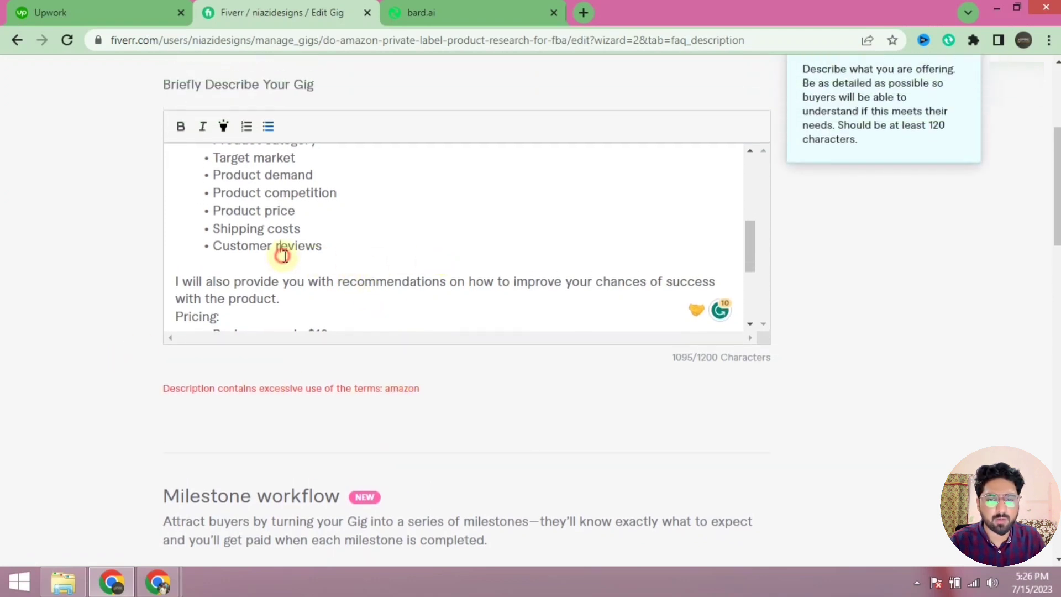
scroll(281, 254, "up", 3)
key("ctrl+f")
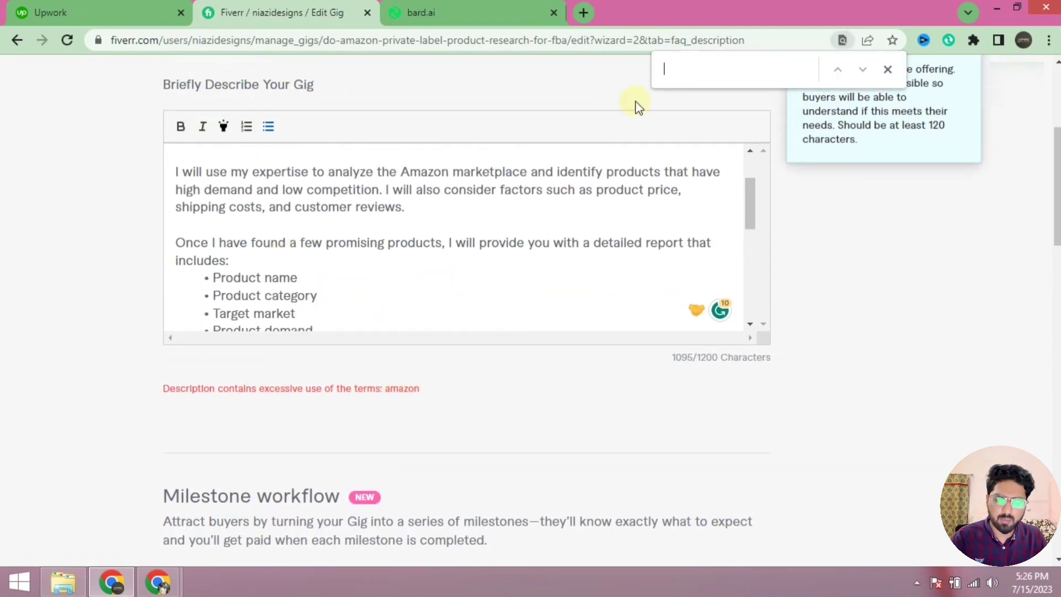
type("ama")
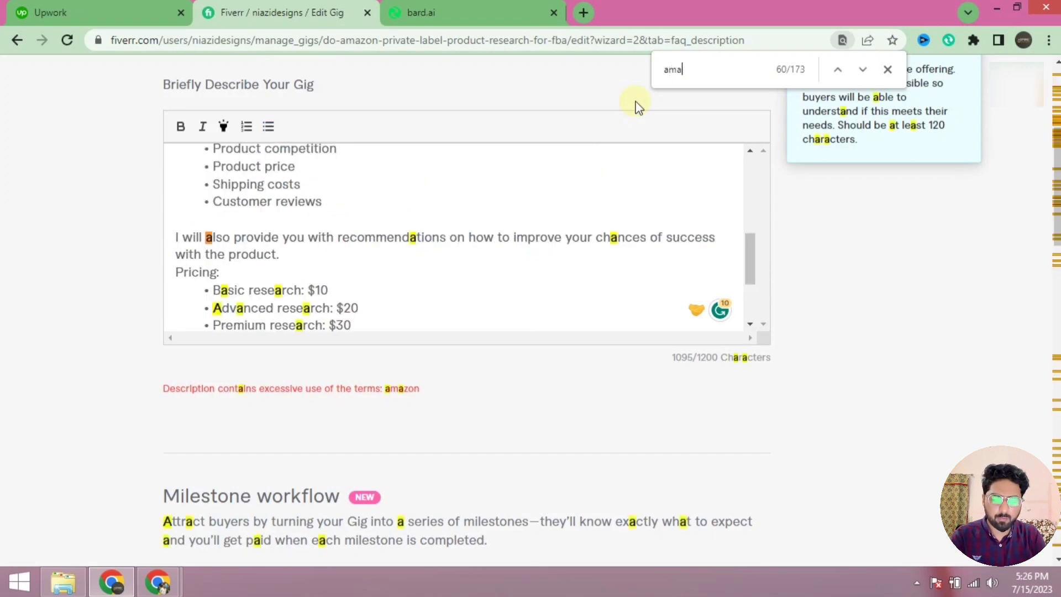
type("zon")
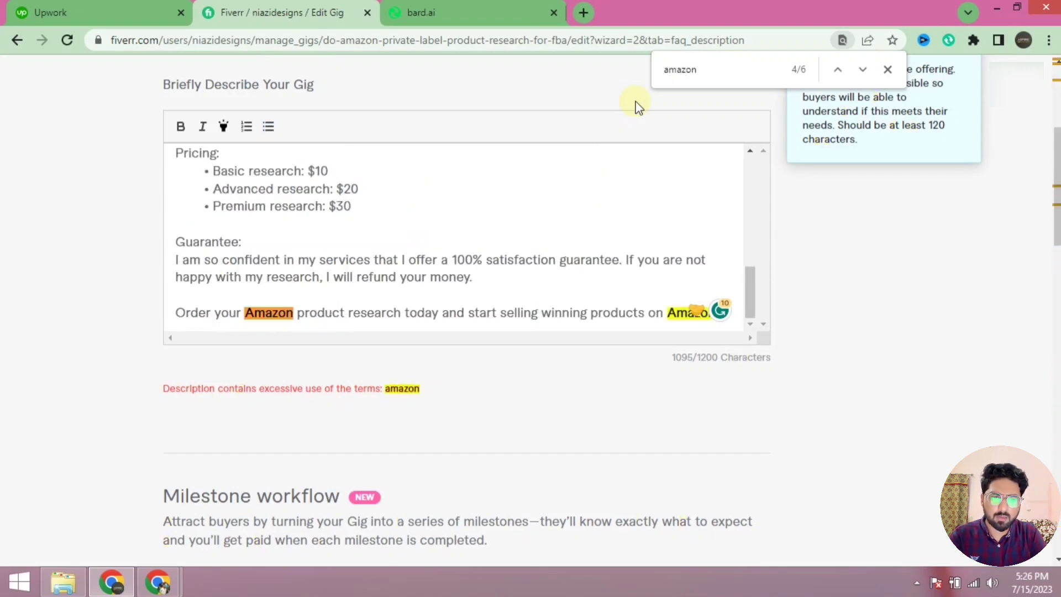
left_click(269, 311)
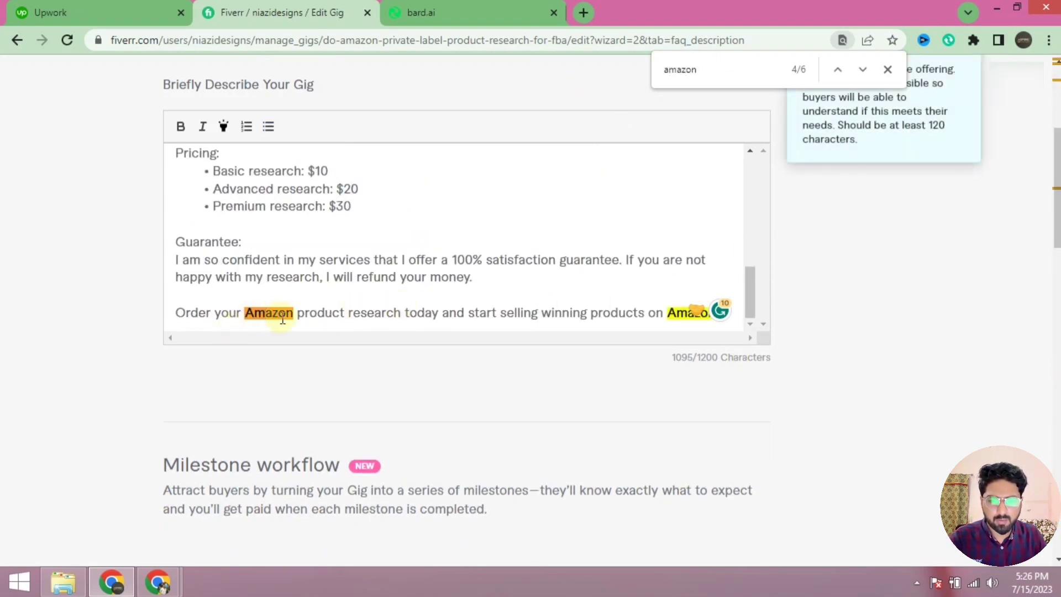
double_click(284, 314)
key("BackSpace")
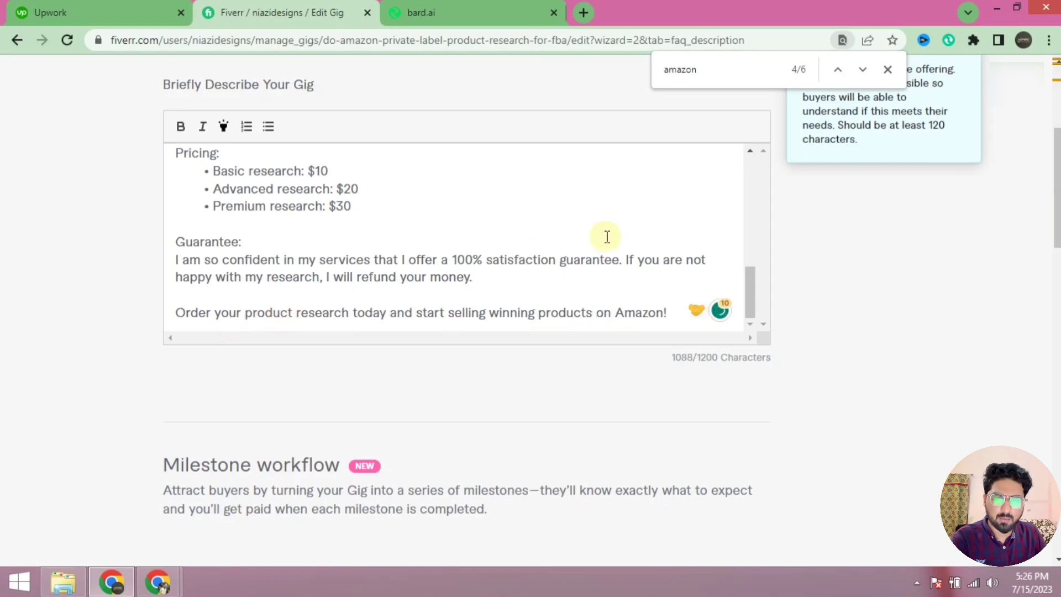
Go to the earlier "amazon" matches and delete the word "Amazon" from "professional Amazon product researcher"
scroll(608, 221, "down", 3)
scroll(618, 204, "up", 3)
scroll(700, 185, "up", 3)
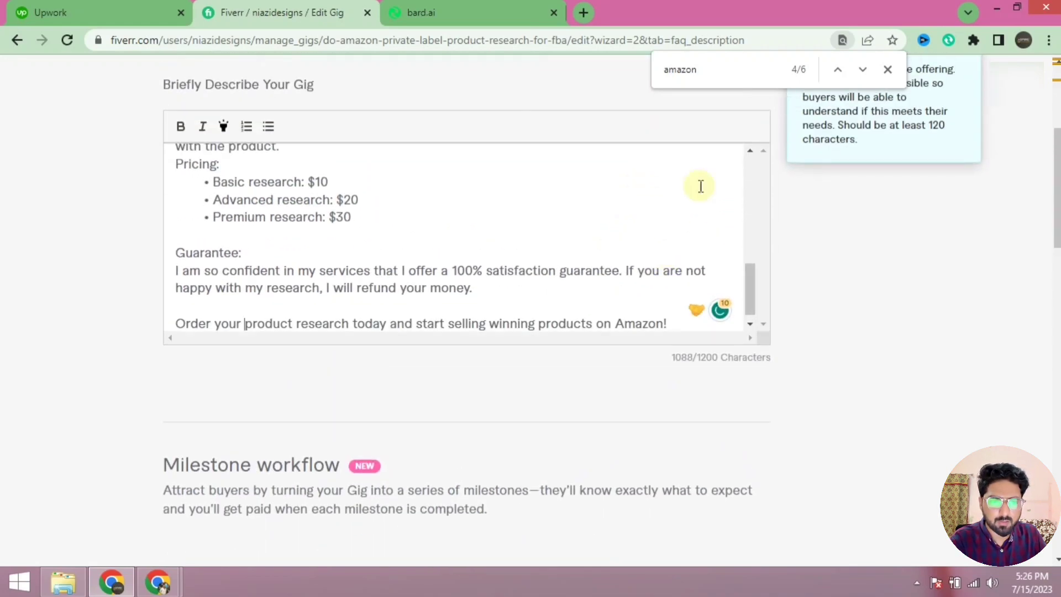
left_click(830, 74)
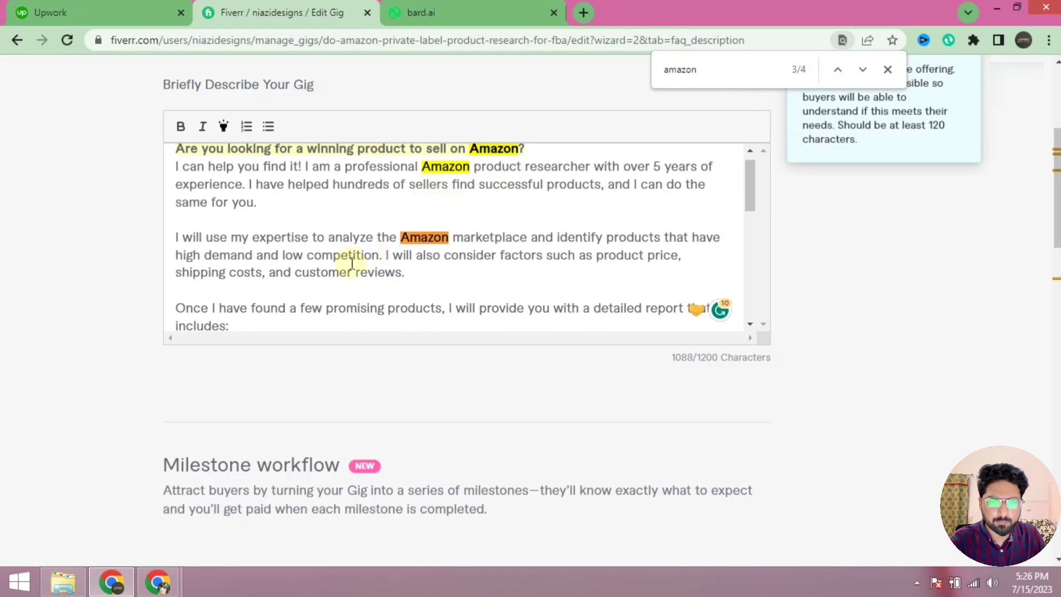
double_click(423, 237)
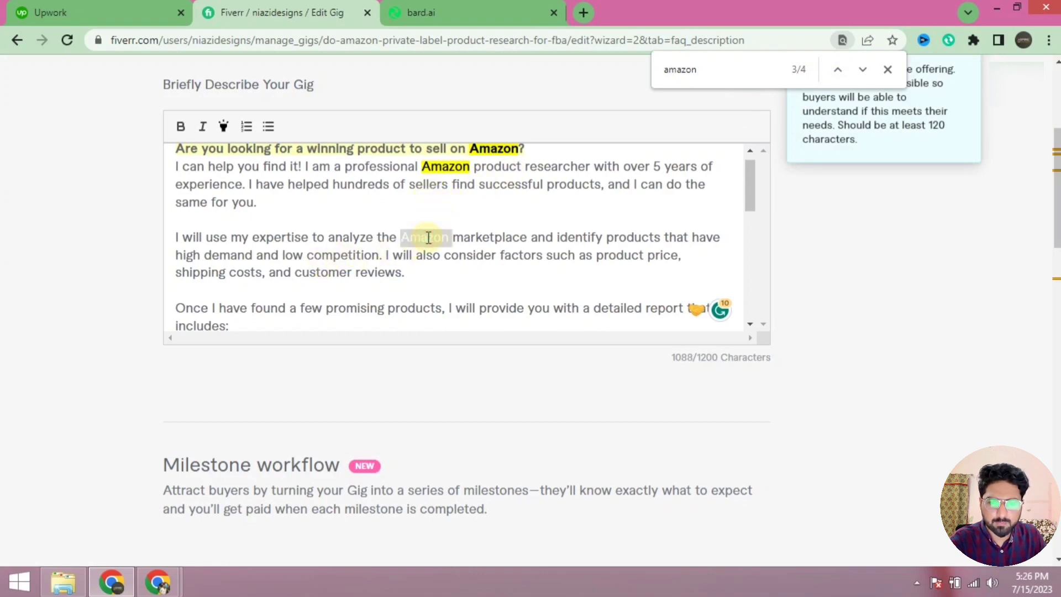
double_click(445, 167)
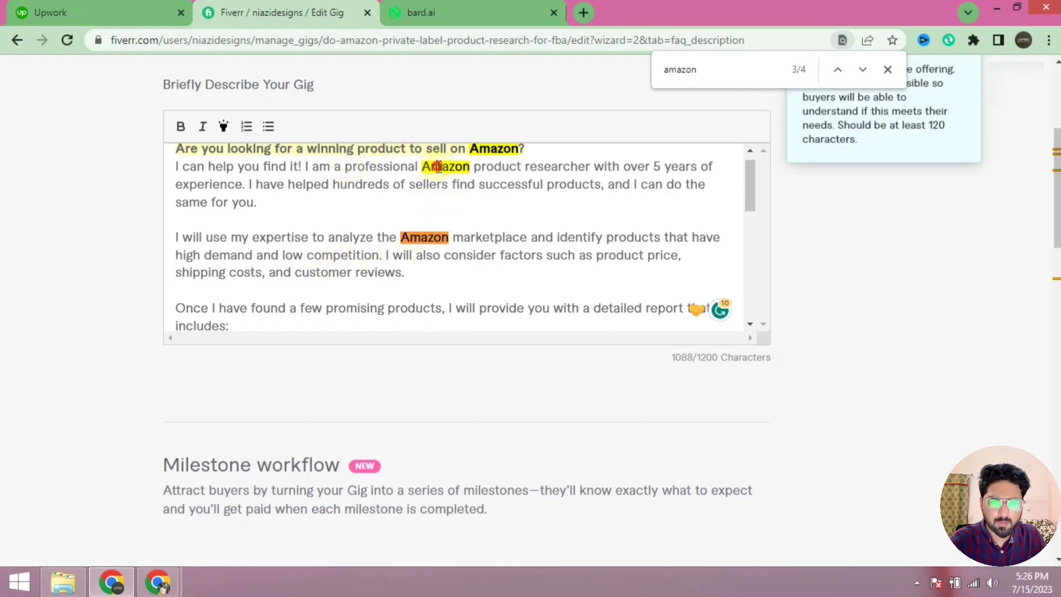
key("BackSpace")
left_click(512, 235)
Save the description, continue to the gig's requirements stage, and close the page search
scroll(611, 308, "down", 5)
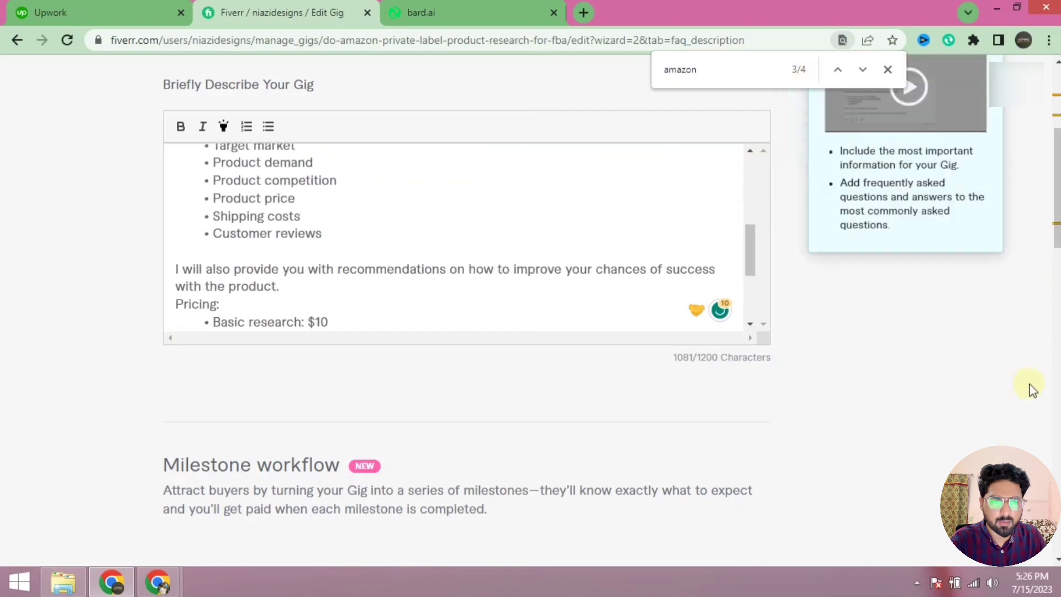
left_click(997, 386)
scroll(997, 399, "down", 10)
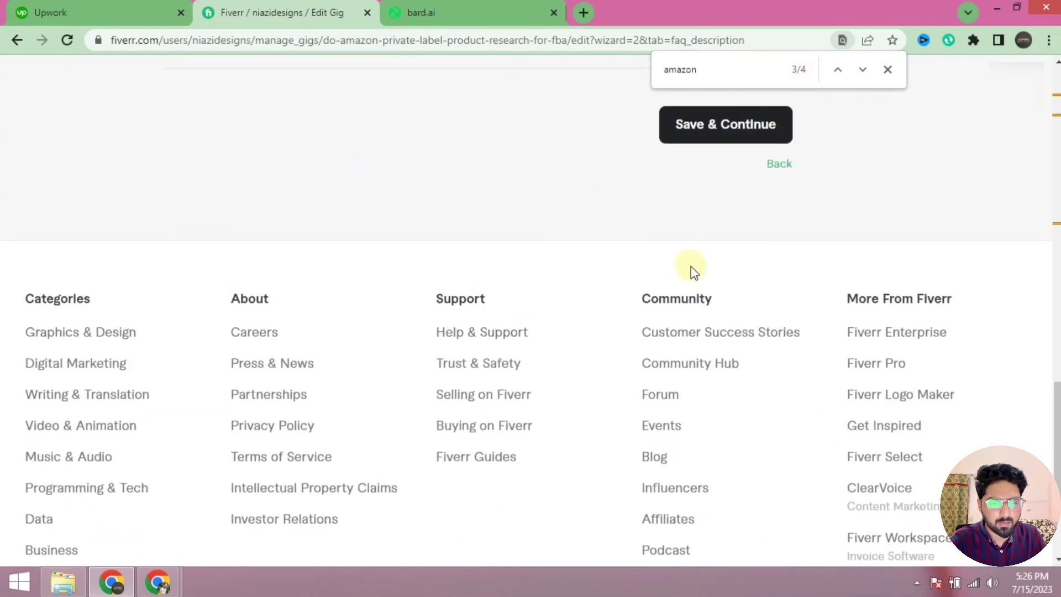
left_click(718, 209)
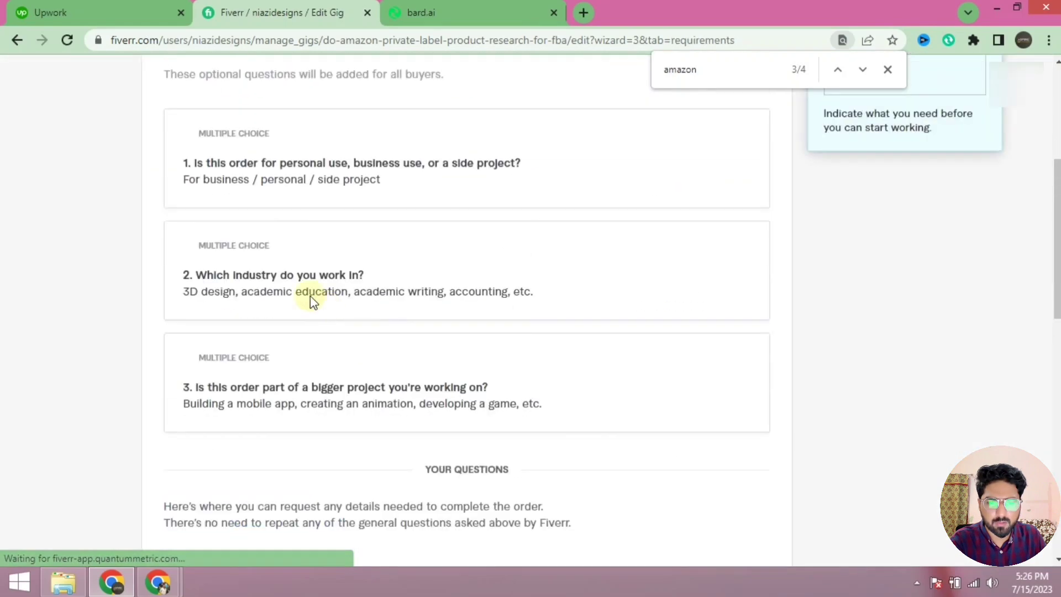
left_click(891, 69)
Add a required free-text buyer question with the text "ETC" to the gig's own requirement questions
scroll(113, 196, "up", 5)
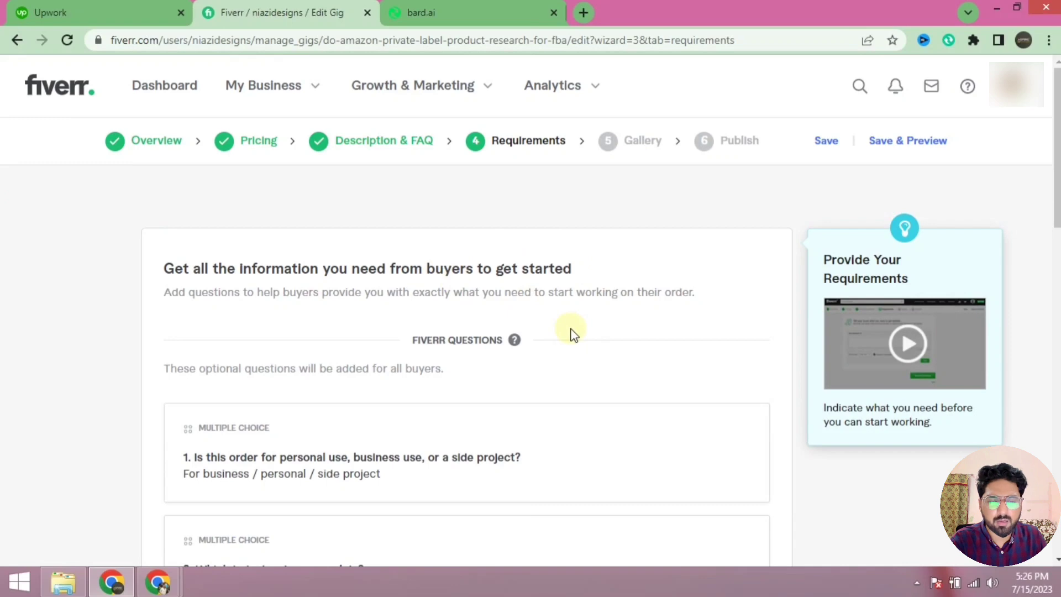
scroll(573, 335, "down", 5)
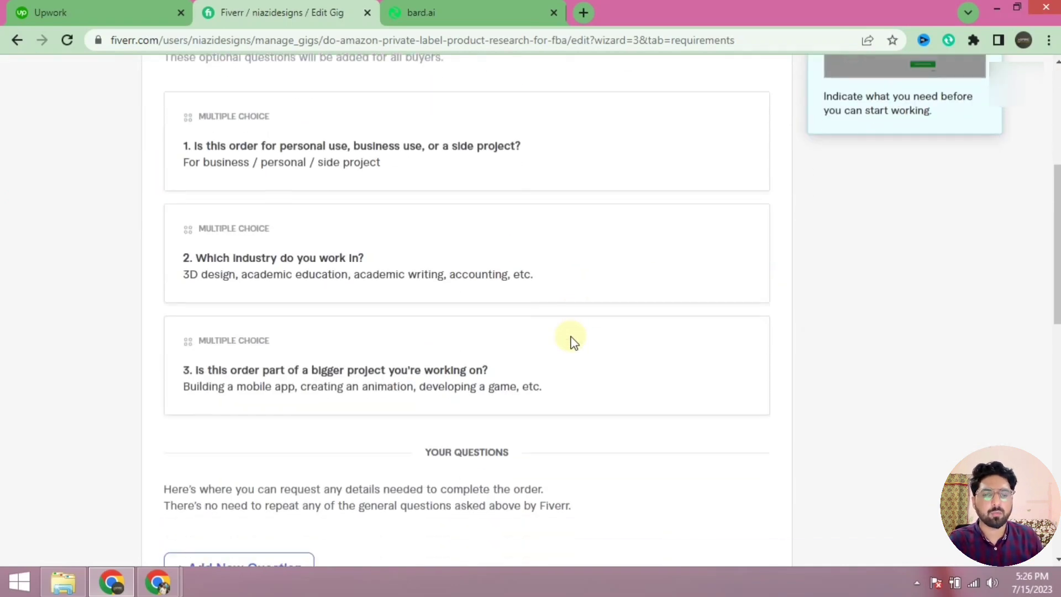
scroll(572, 338, "down", 4)
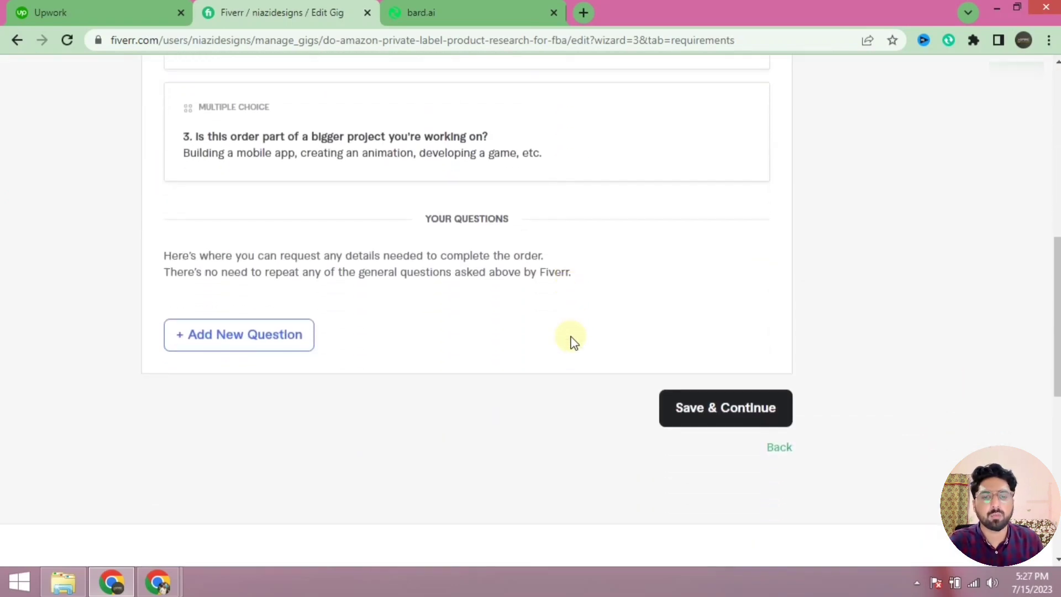
left_click(254, 337)
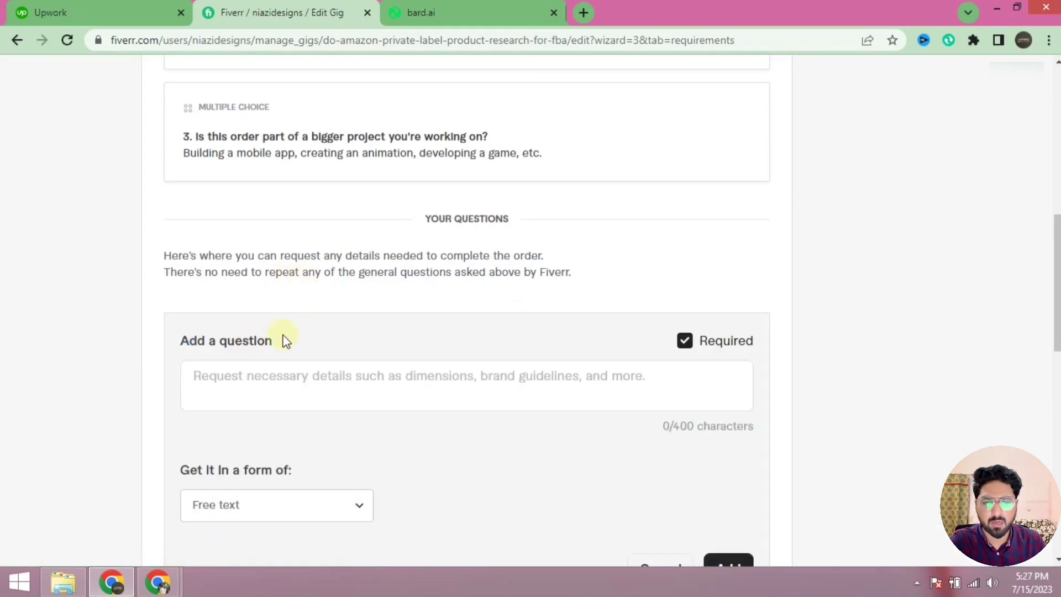
left_click(280, 380)
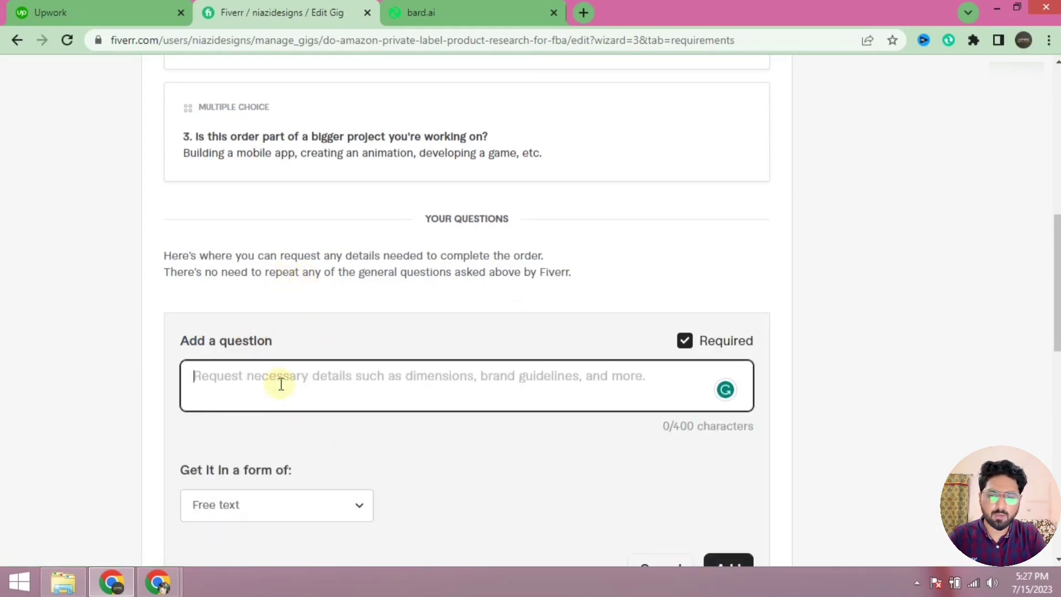
type("ETC")
left_click(3, 286)
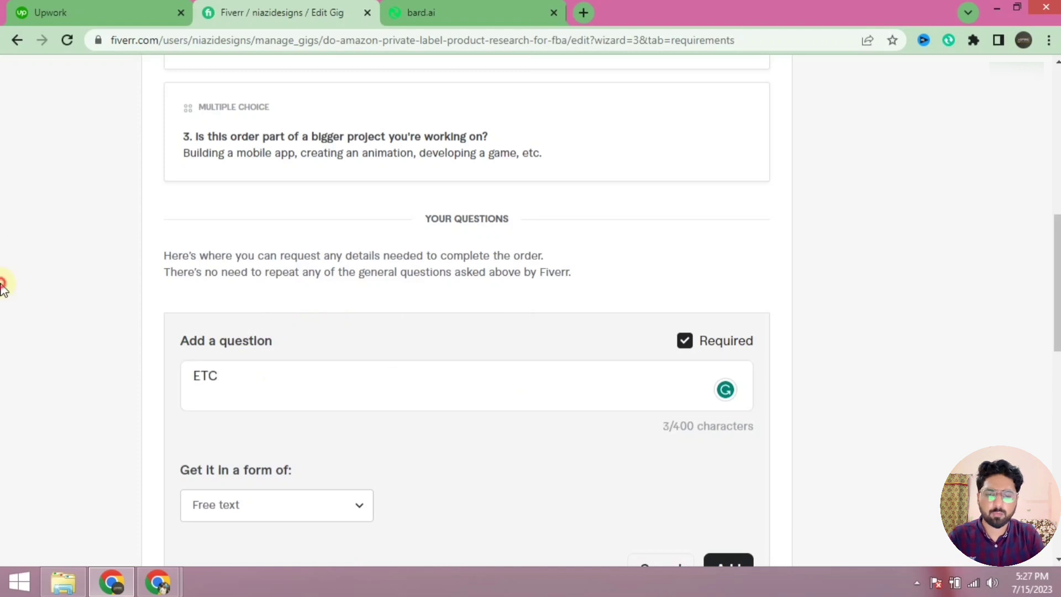
scroll(807, 441, "down", 2)
left_click(737, 415)
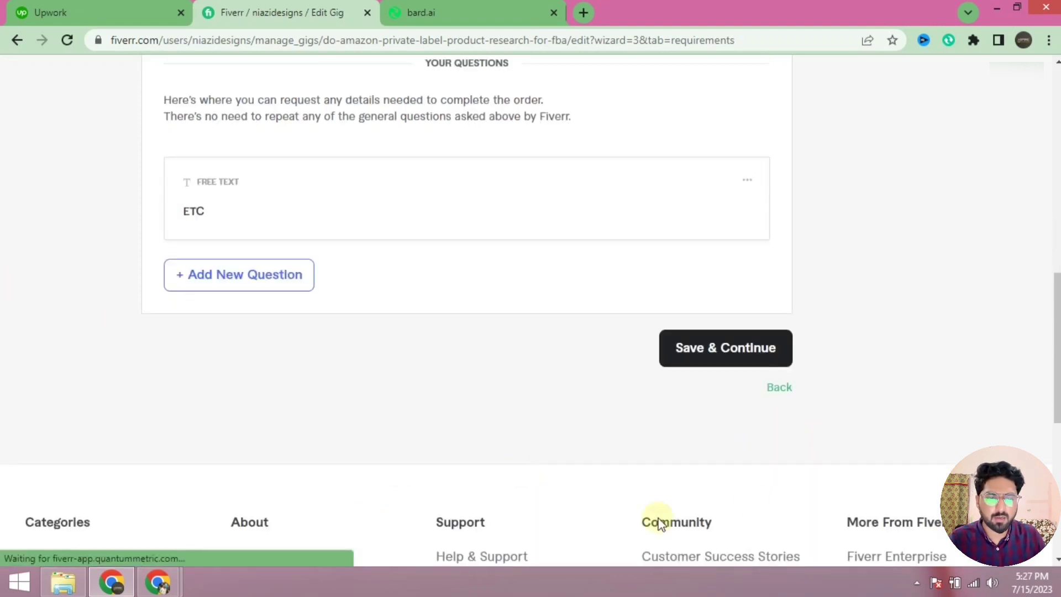
Save the requirements, continue to the gig's gallery stage, and dismiss the gig image guidance popup
left_click(748, 347)
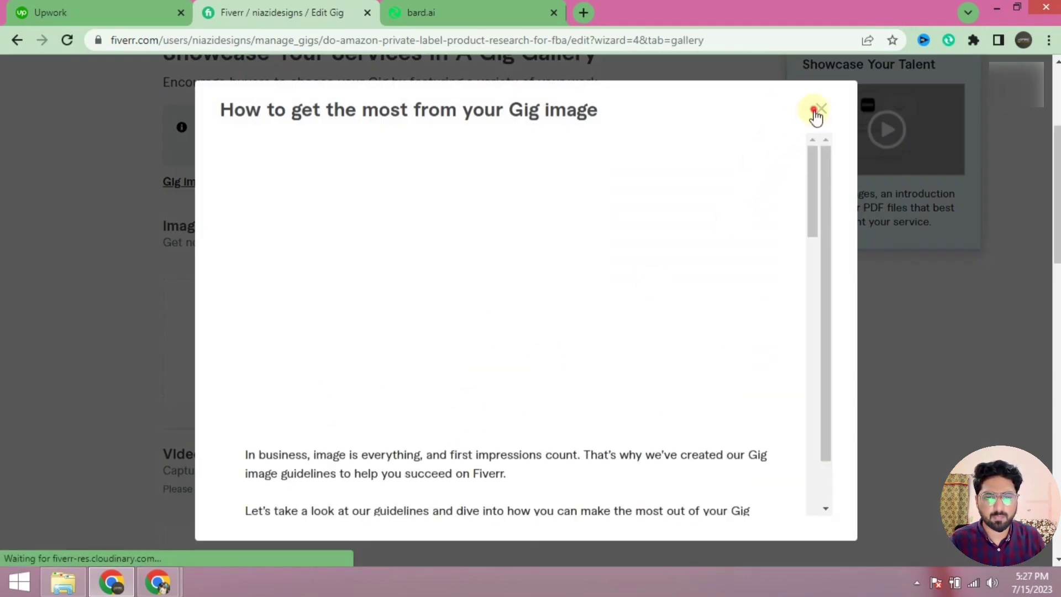
left_click(821, 108)
scroll(210, 313, "up", 3)
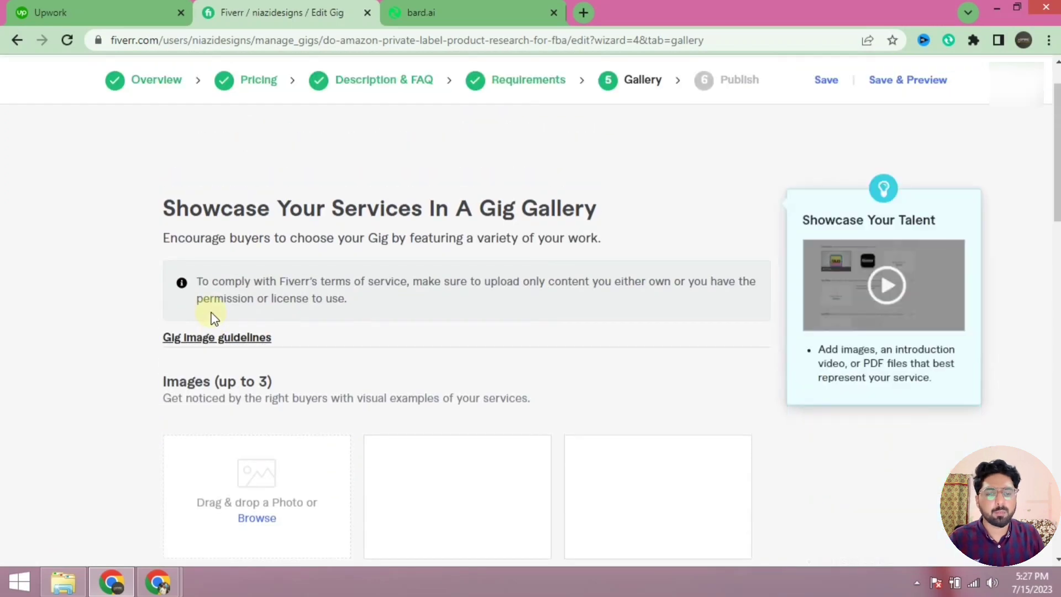
Preview the image file "Product Research (9)" on the desktop and return to the gig's gallery page
scroll(210, 296, "down", 3)
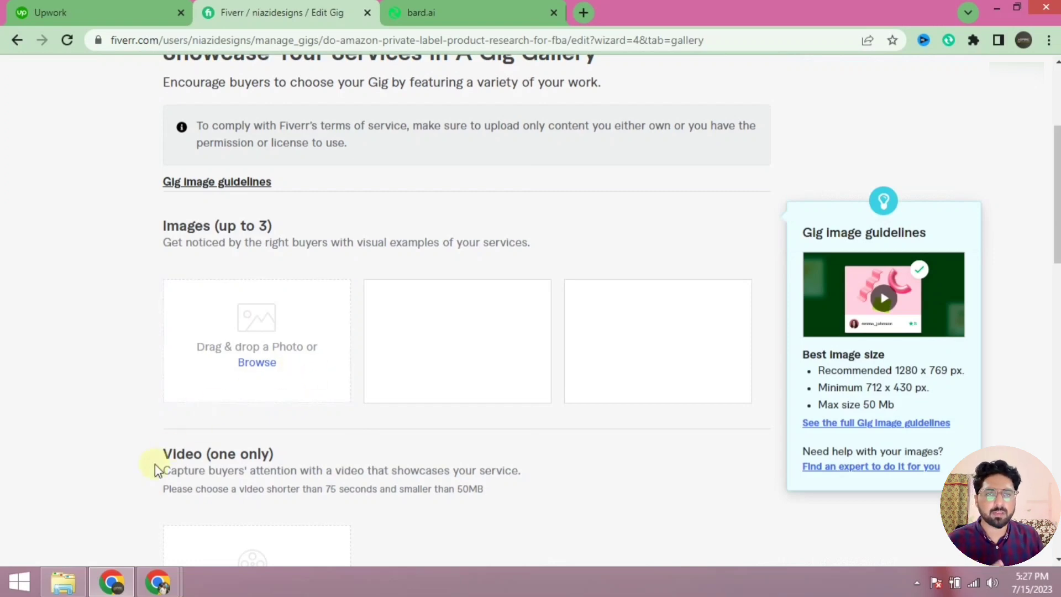
left_click(63, 581)
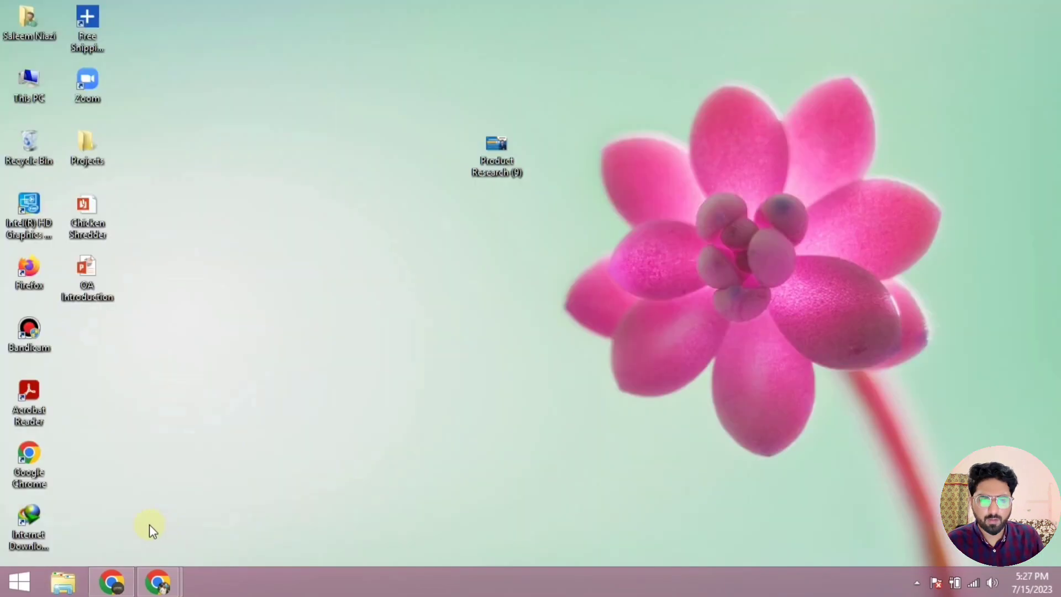
double_click(496, 146)
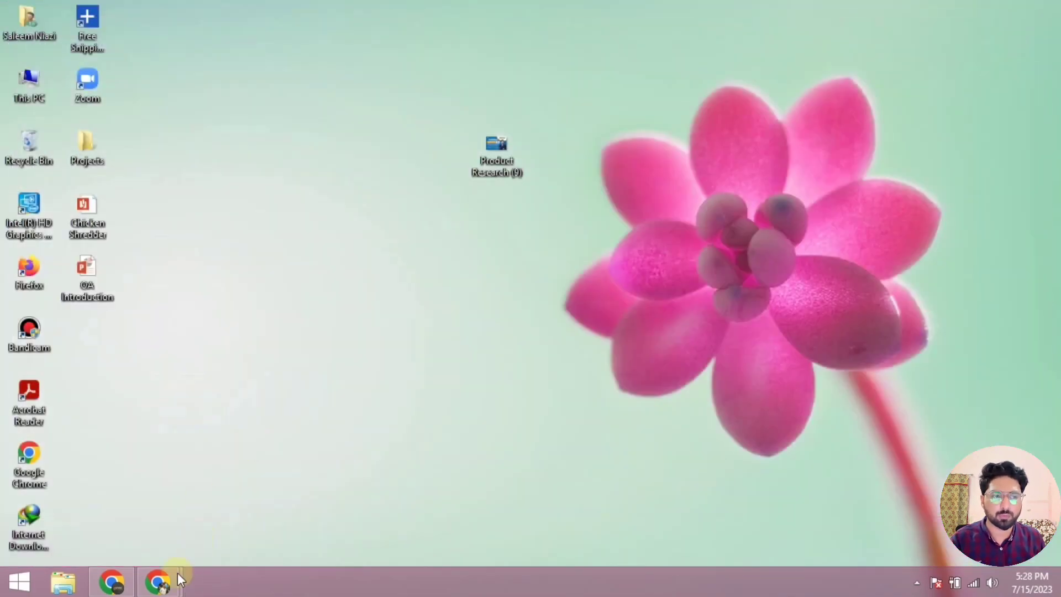
left_click(112, 581)
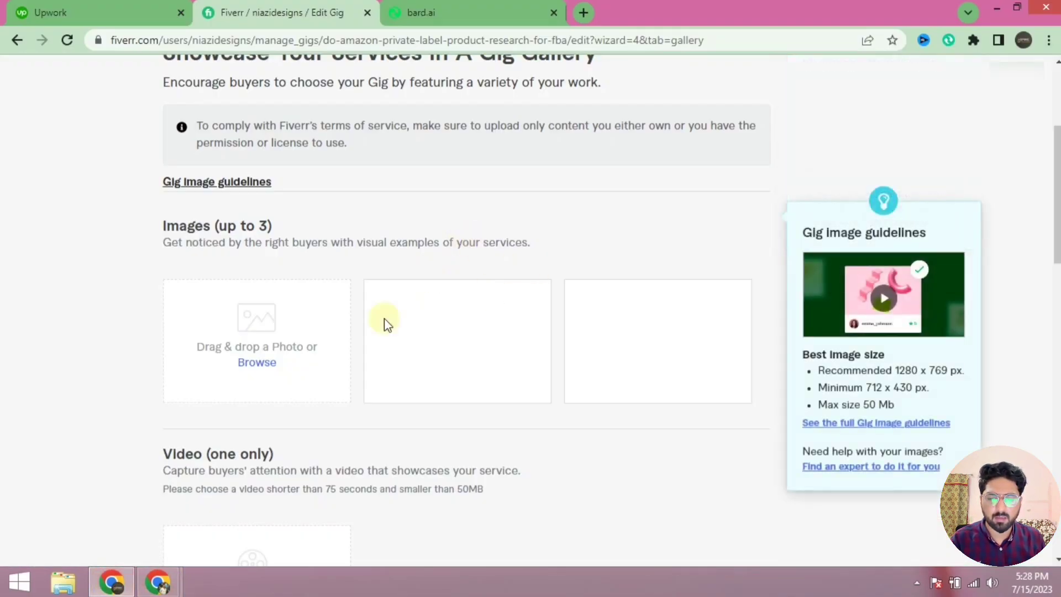
Upload "Product Research (9)" from the Desktop folder as the gig's first gallery image
left_click(264, 361)
left_click(132, 270)
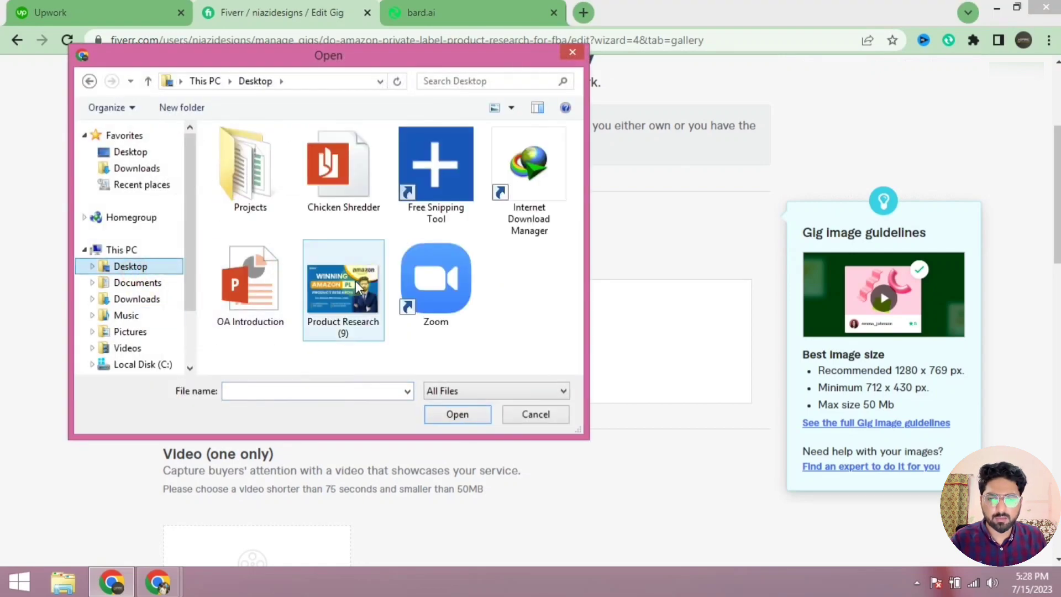
left_click(343, 290)
left_click(479, 421)
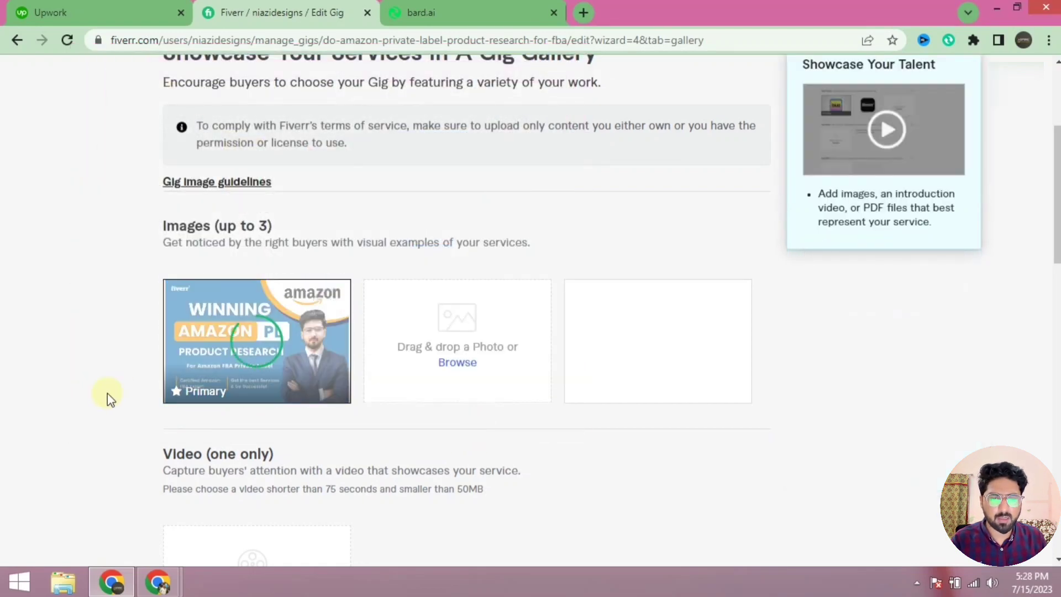
Review the gallery's image, video and document sections, and save the gallery to continue to the gig's publish stage
scroll(101, 379, "down", 4)
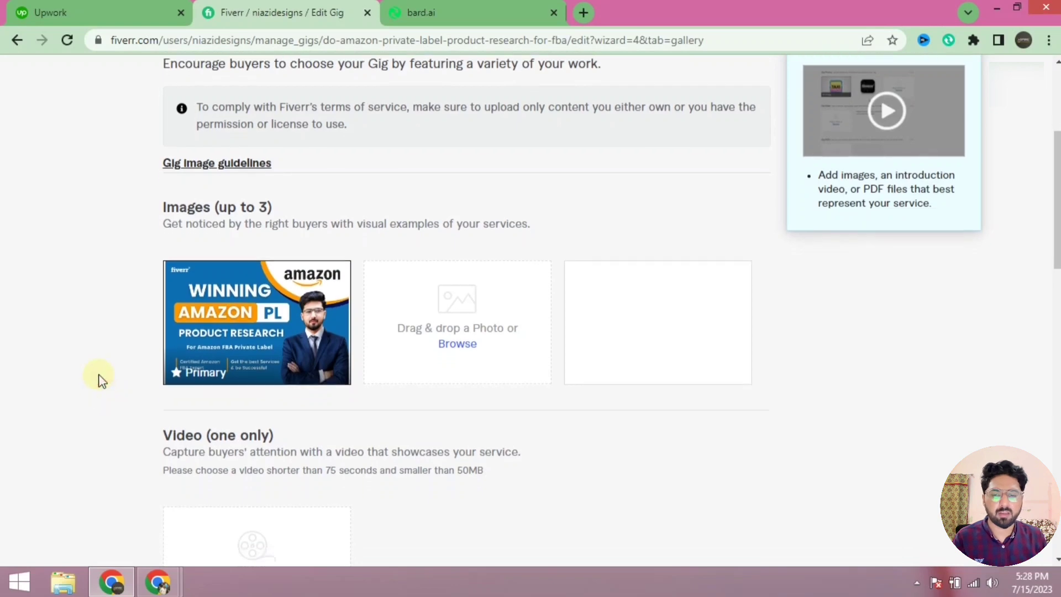
scroll(221, 298, "up", 1)
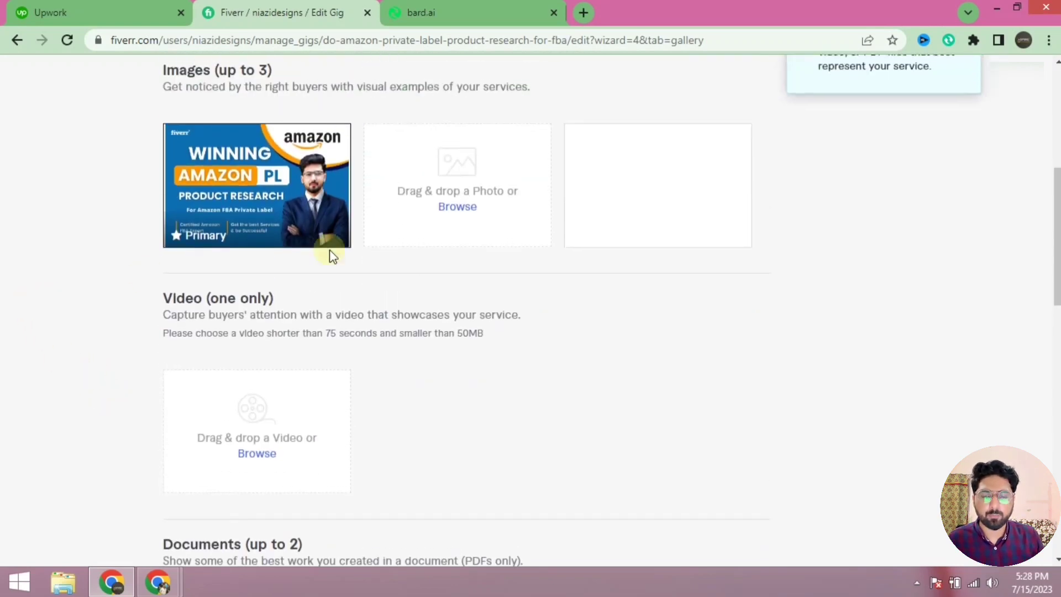
scroll(52, 379, "down", 1)
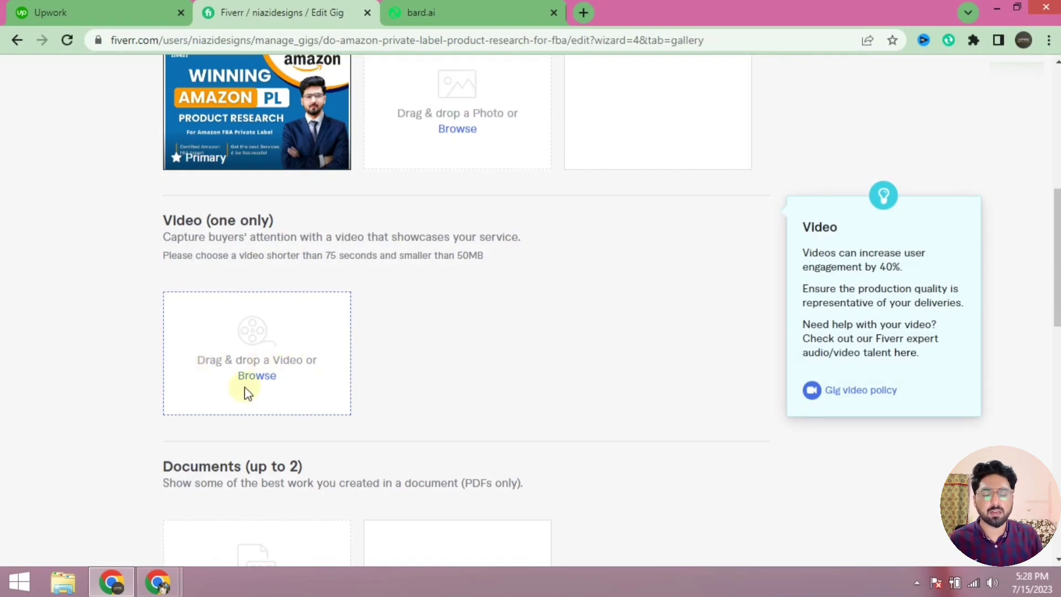
scroll(247, 392, "down", 4)
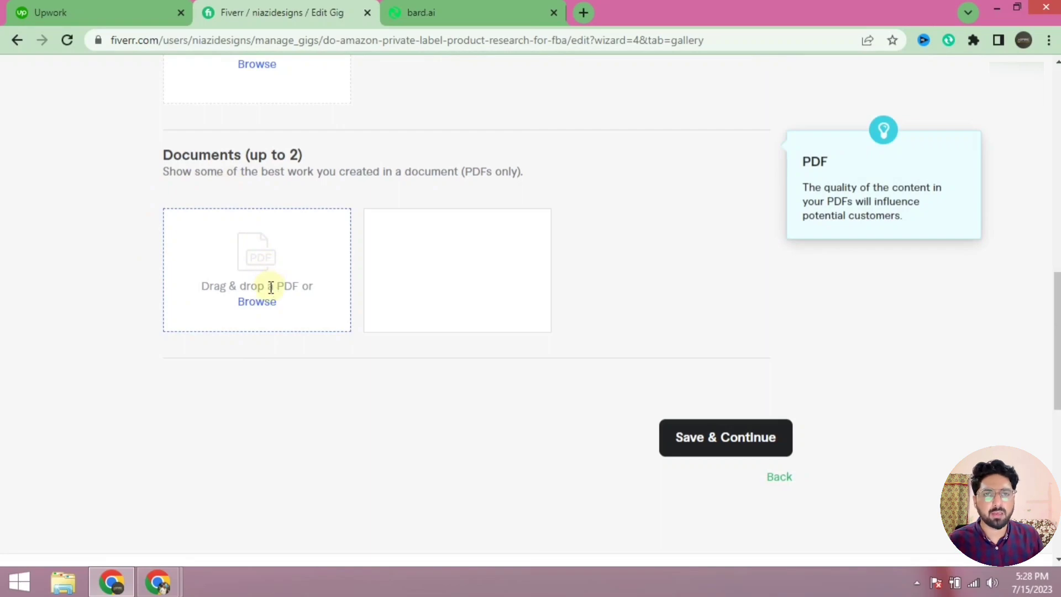
scroll(646, 360, "up", 7)
scroll(640, 372, "down", 4)
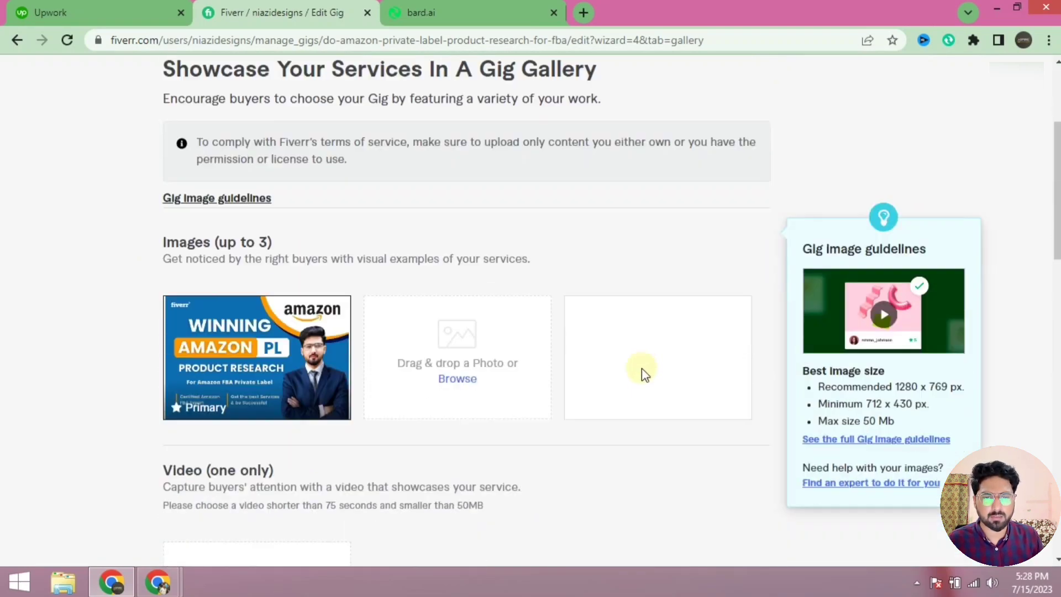
scroll(613, 493, "down", 3)
left_click(716, 442)
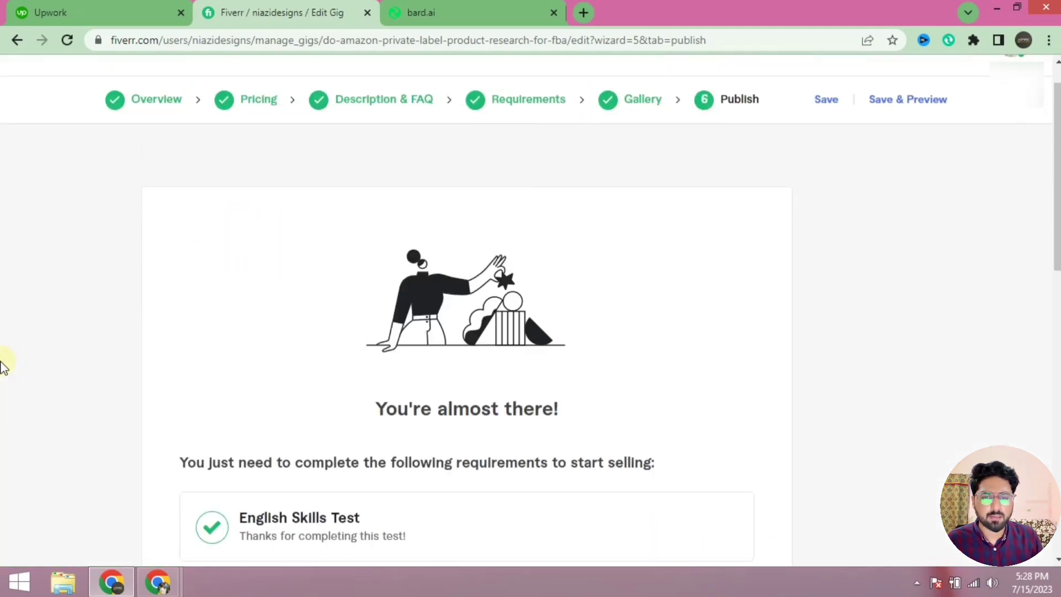
scroll(3, 365, "down", 3)
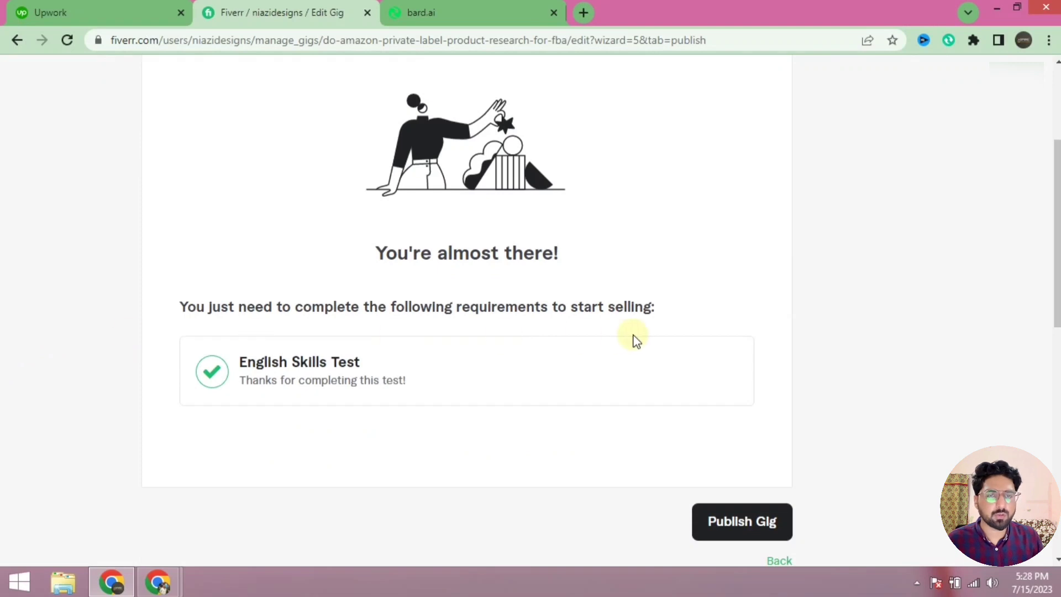